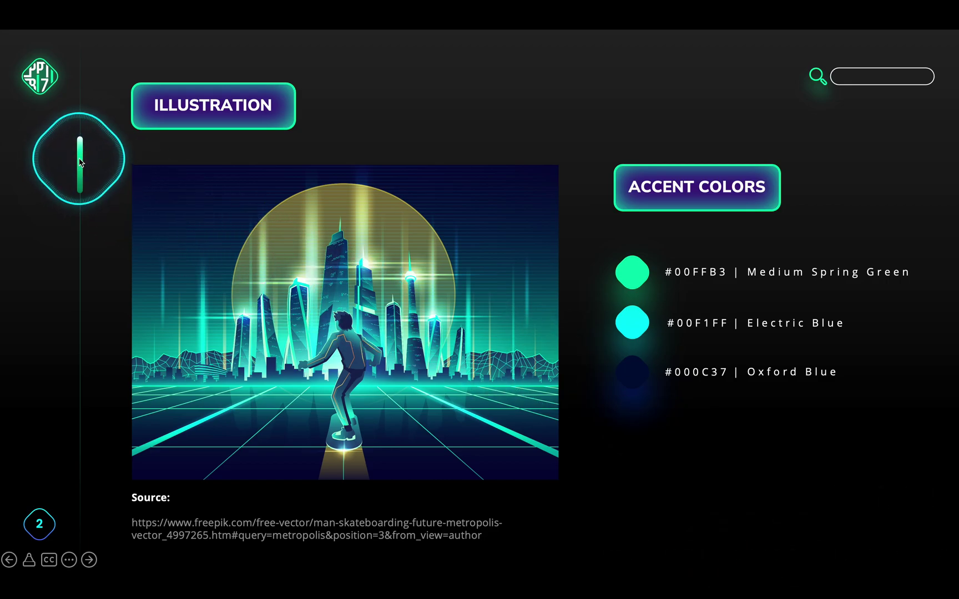
{"action": "scroll", "coordinate": [79, 162], "scroll_direction": "down", "scroll_amount": 2}
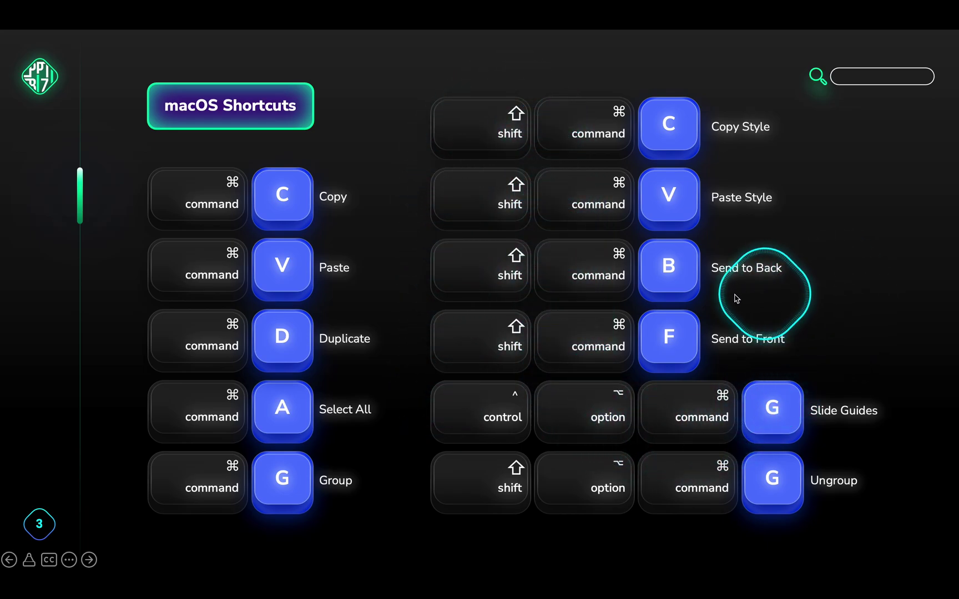
{"action": "scroll", "coordinate": [81, 196], "scroll_direction": "down", "scroll_amount": 1}
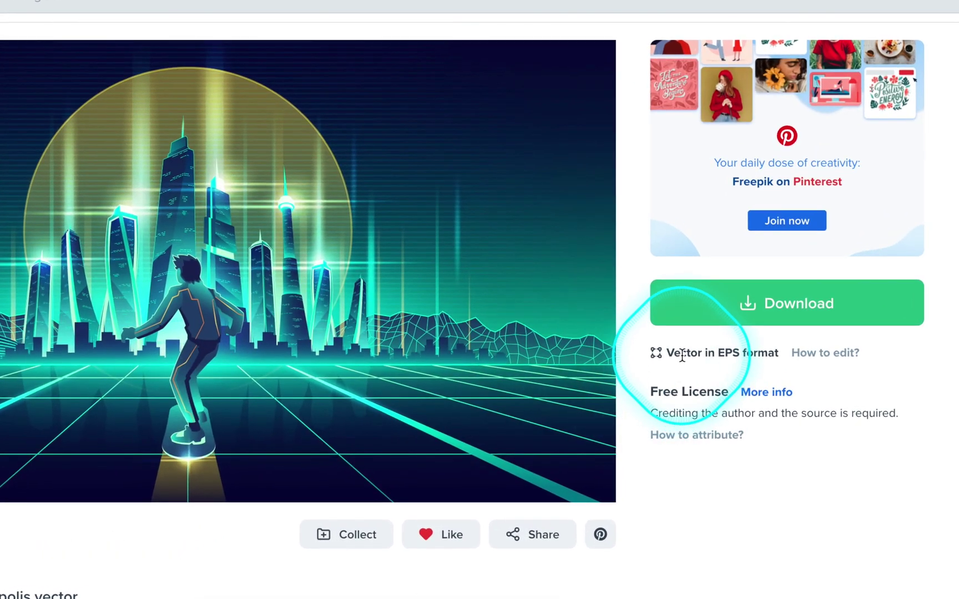
{"action": "key", "text": "fn"}
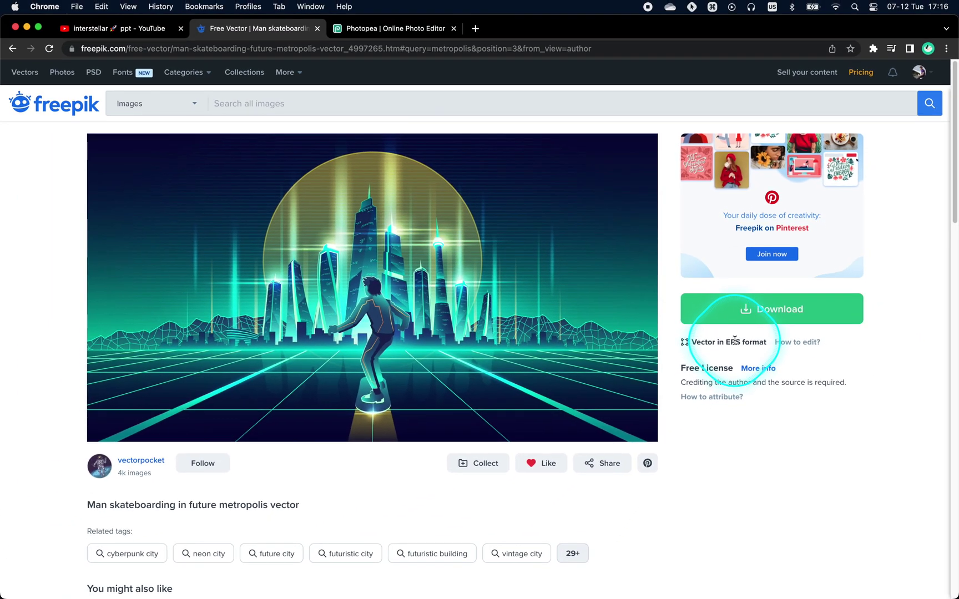
Switch to Photopea and open the vector file 3381.eps from the computer.
{"action": "left_click", "coordinate": [369, 29]}
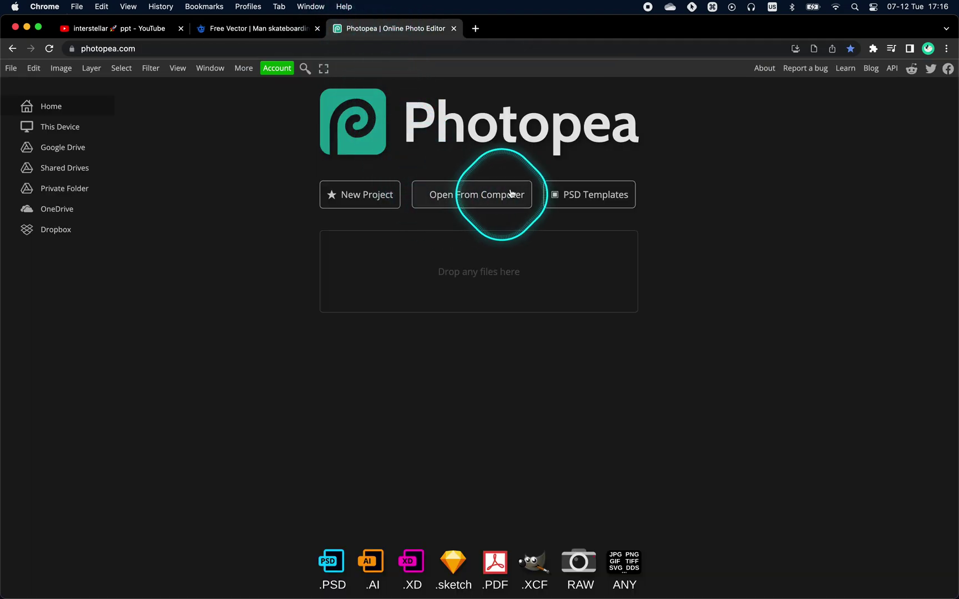
{"action": "left_click", "coordinate": [476, 200]}
{"action": "left_click", "coordinate": [286, 242]}
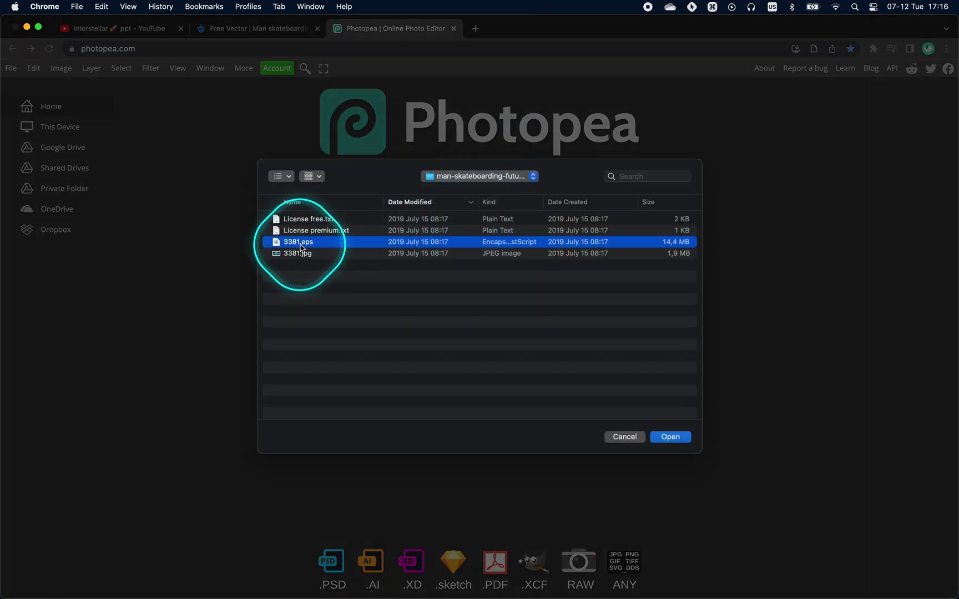
{"action": "left_click", "coordinate": [669, 438]}
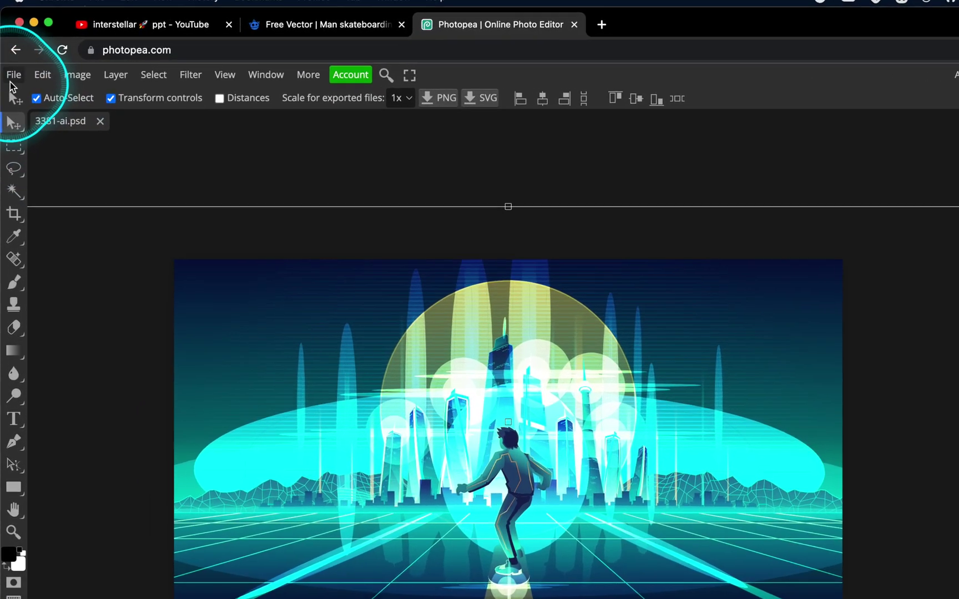
Export the illustration as an SVG named 3381-ai at 1850 × 1000 px, looking over the preview before saving.
{"action": "left_click", "coordinate": [11, 68]}
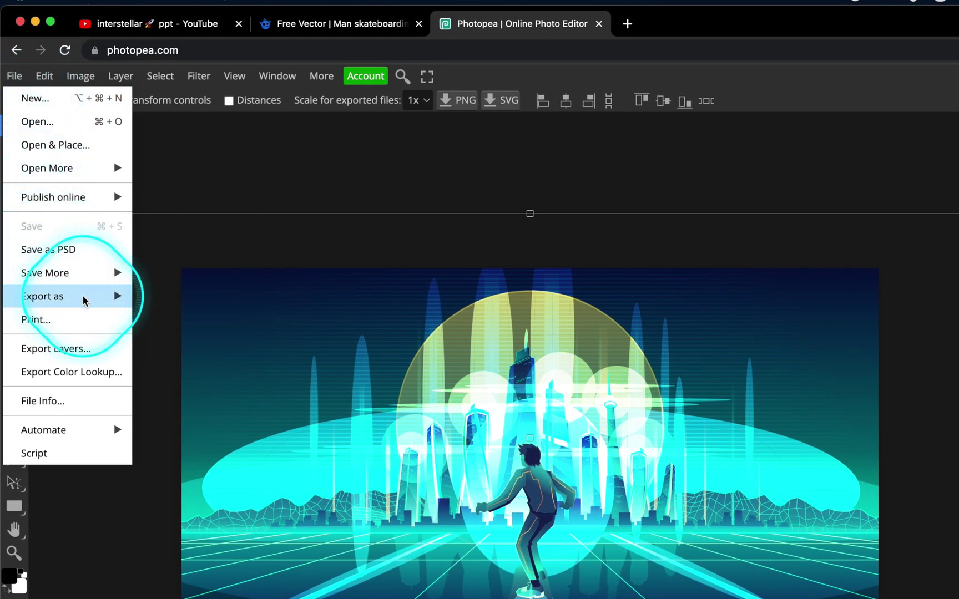
{"action": "mouse_move", "coordinate": [83, 297]}
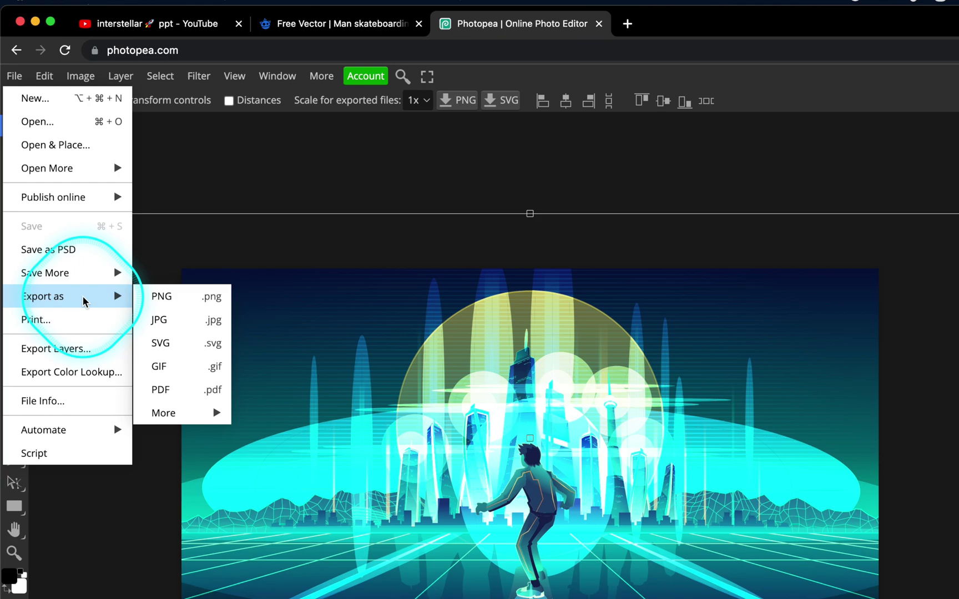
{"action": "left_click", "coordinate": [188, 350]}
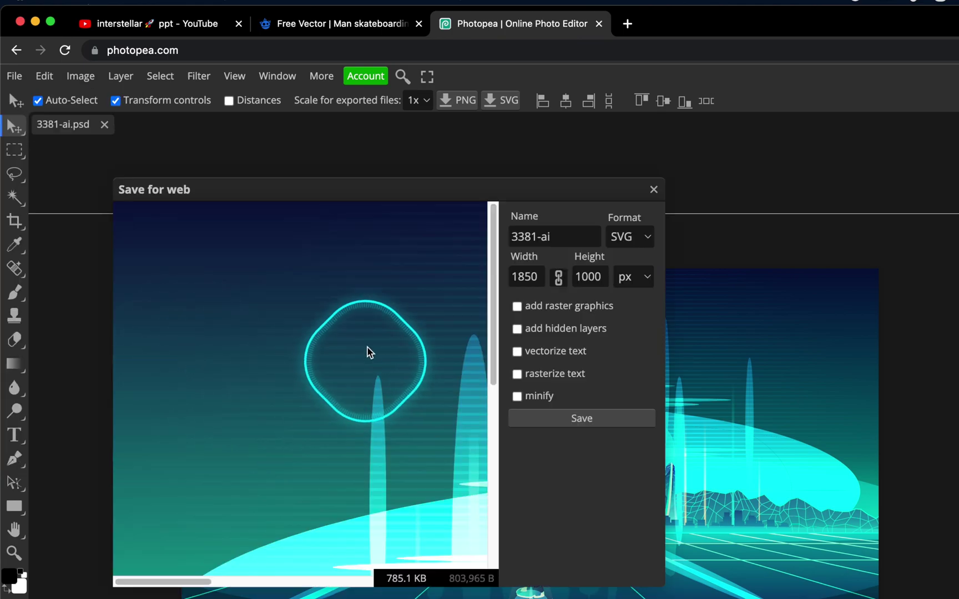
{"action": "left_click", "coordinate": [490, 448]}
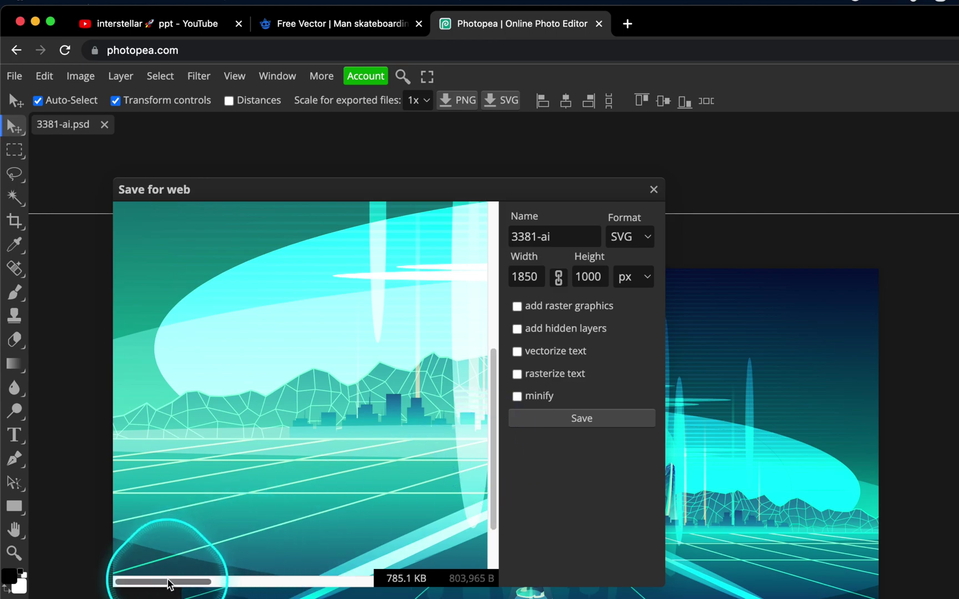
{"action": "left_click_drag", "start_coordinate": [162, 582], "coordinate": [298, 585]}
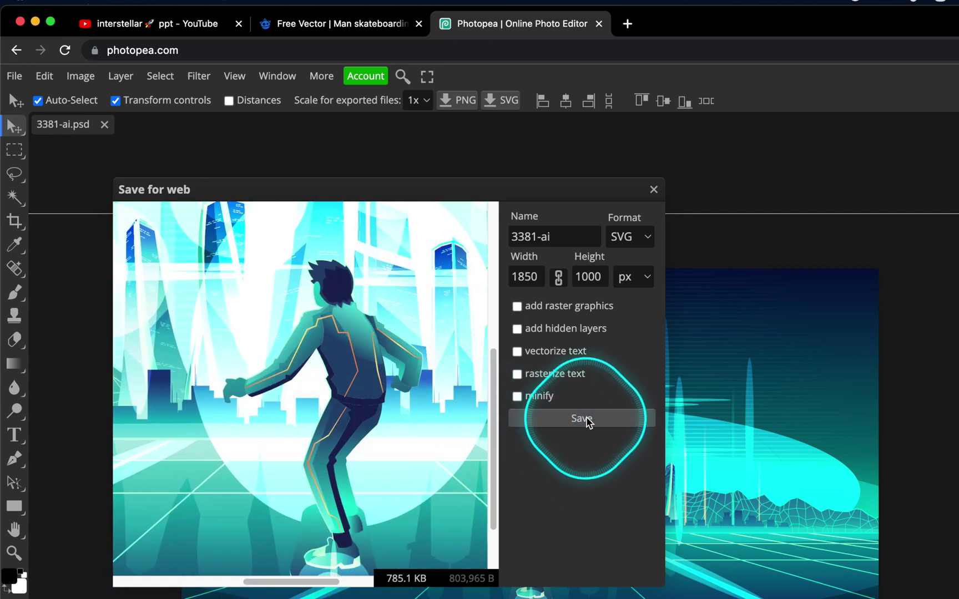
{"action": "left_click", "coordinate": [581, 418]}
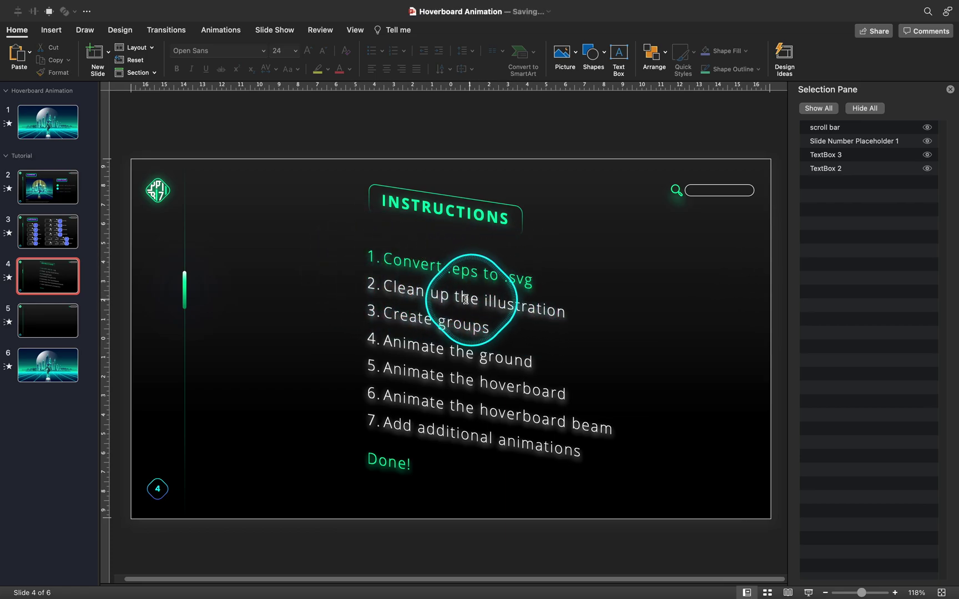
In PowerPoint, insert the picture file 3381-ai.svg from Downloads onto blank slide 5.
{"action": "left_click", "coordinate": [54, 322]}
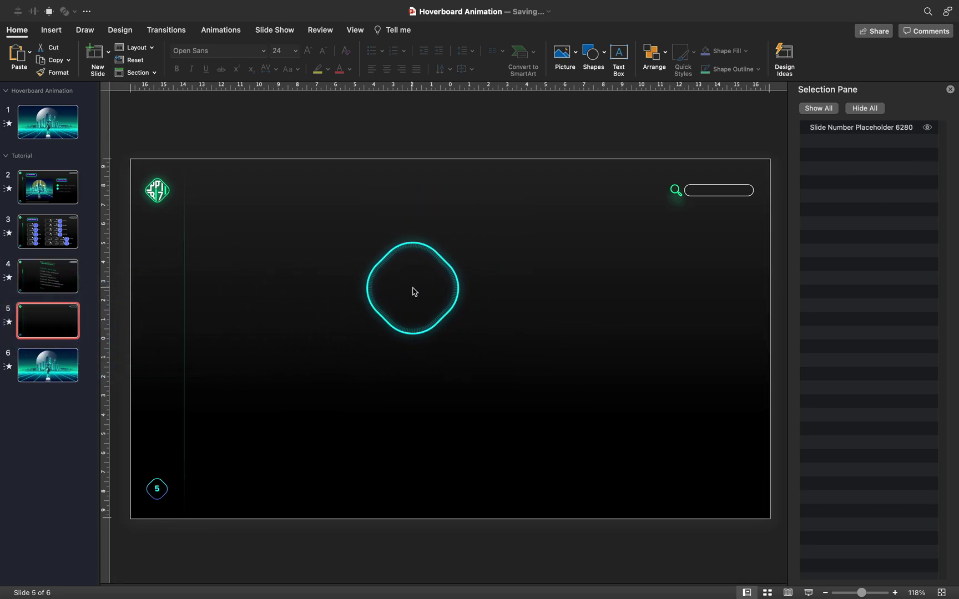
{"action": "left_click", "coordinate": [55, 34]}
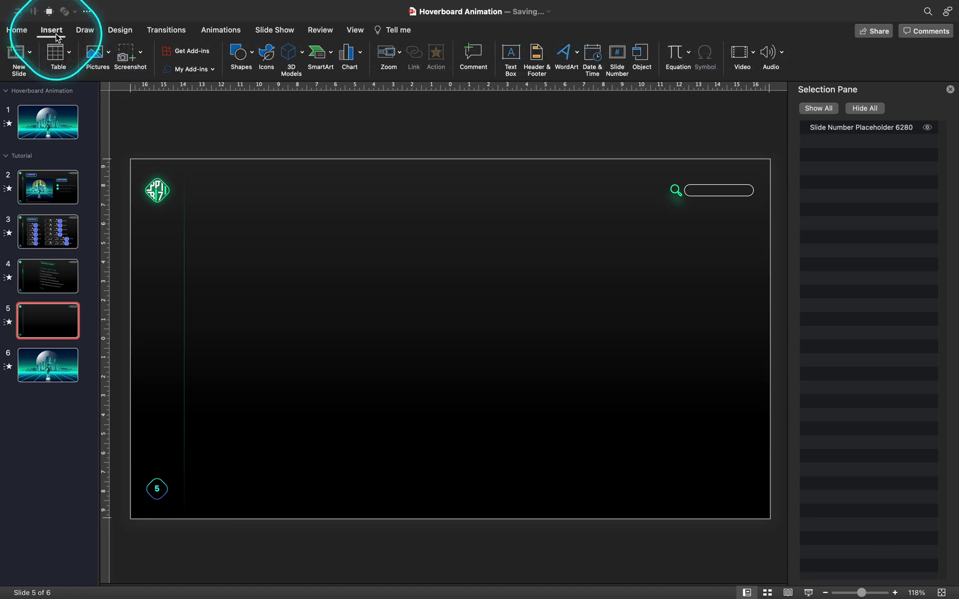
{"action": "left_click", "coordinate": [109, 53]}
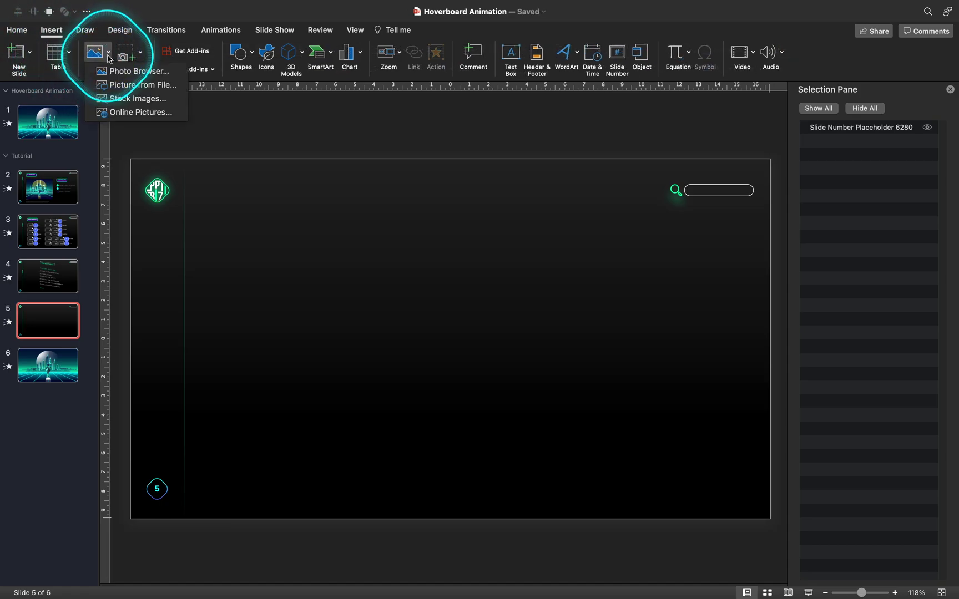
{"action": "left_click", "coordinate": [143, 84]}
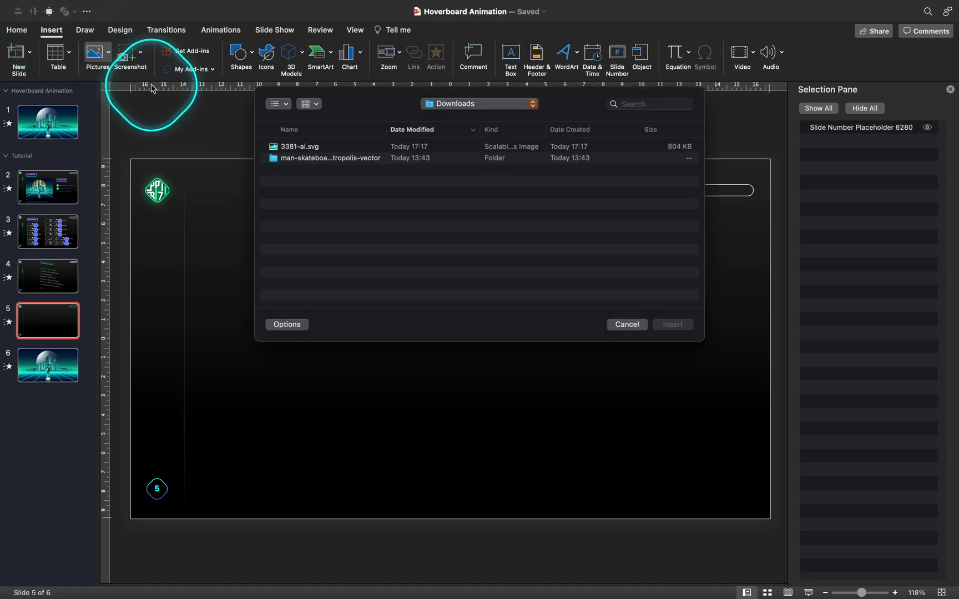
{"action": "left_click", "coordinate": [289, 148]}
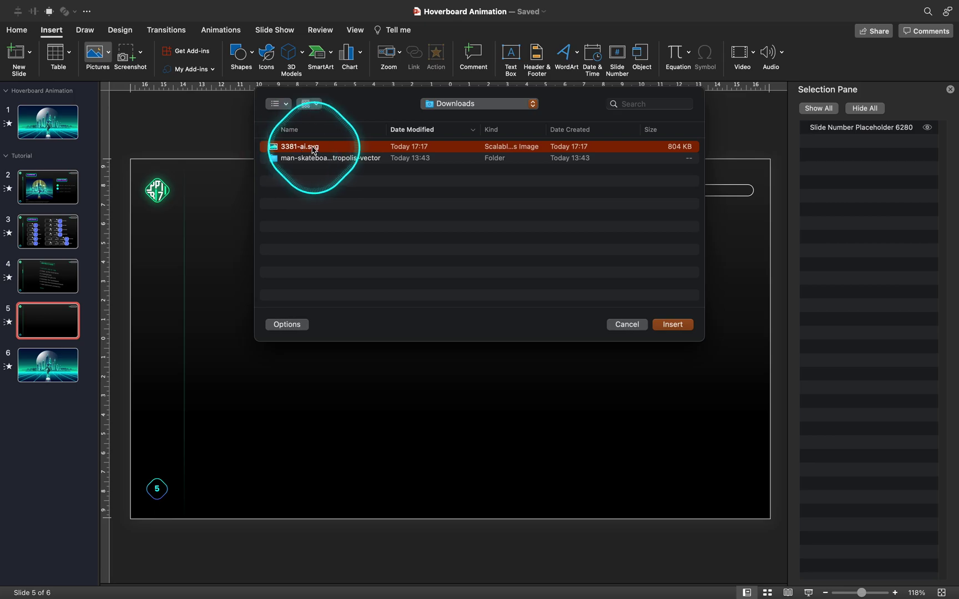
{"action": "left_click", "coordinate": [673, 325]}
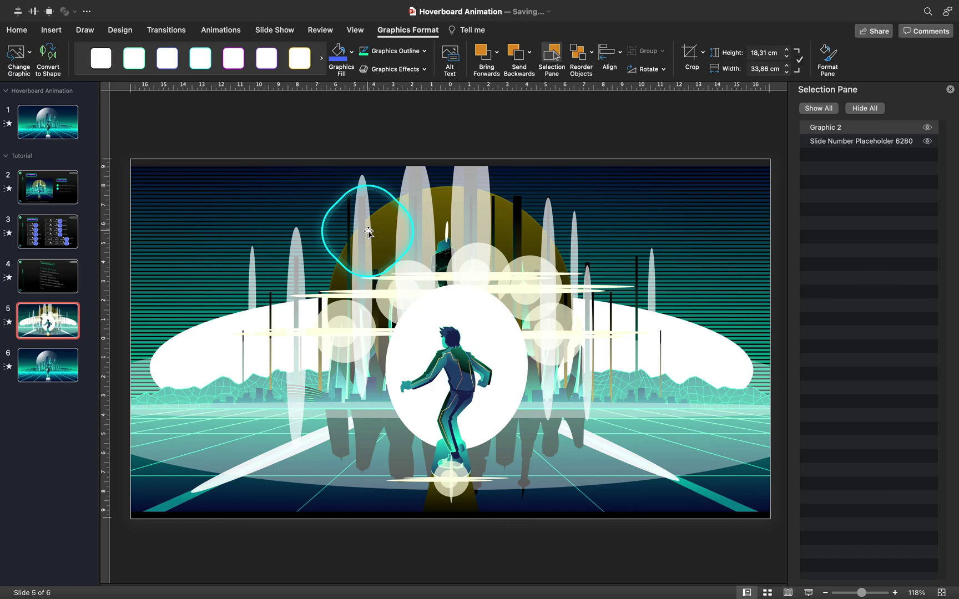
Convert the inserted skateboarder graphic to shapes, ungroup it and clear the selection.
{"action": "left_click", "coordinate": [235, 182]}
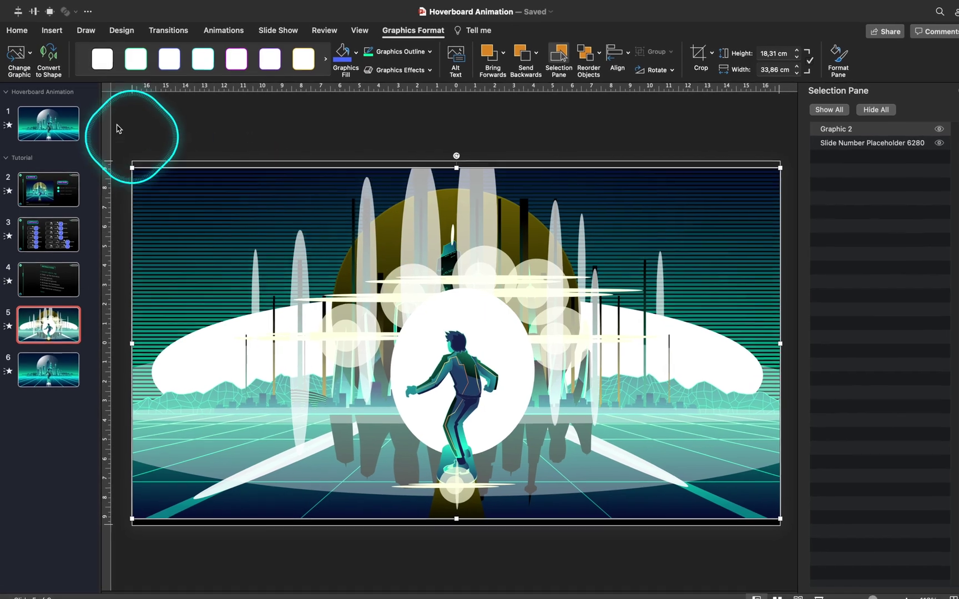
{"action": "left_click", "coordinate": [51, 56]}
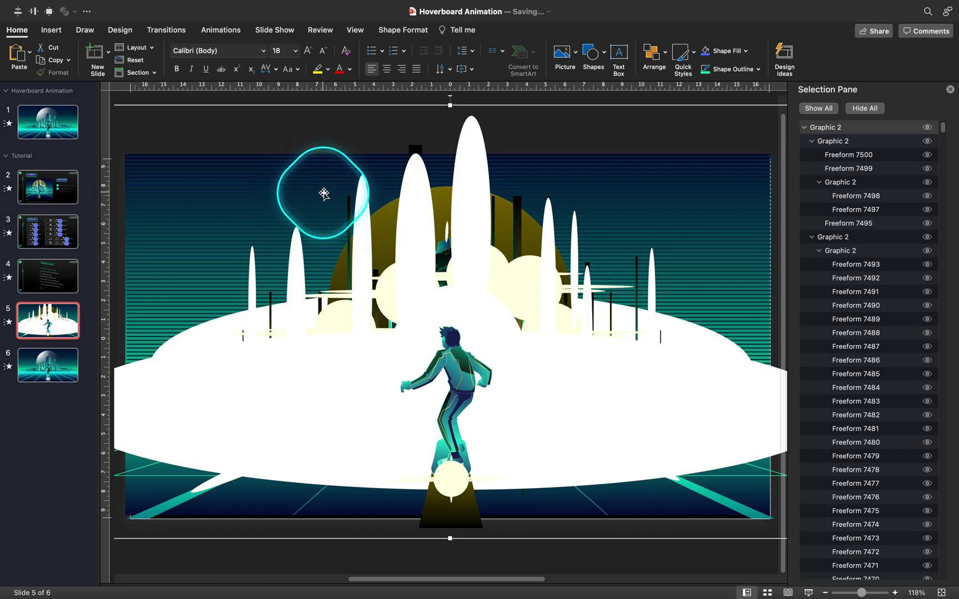
{"action": "right_click", "coordinate": [312, 183]}
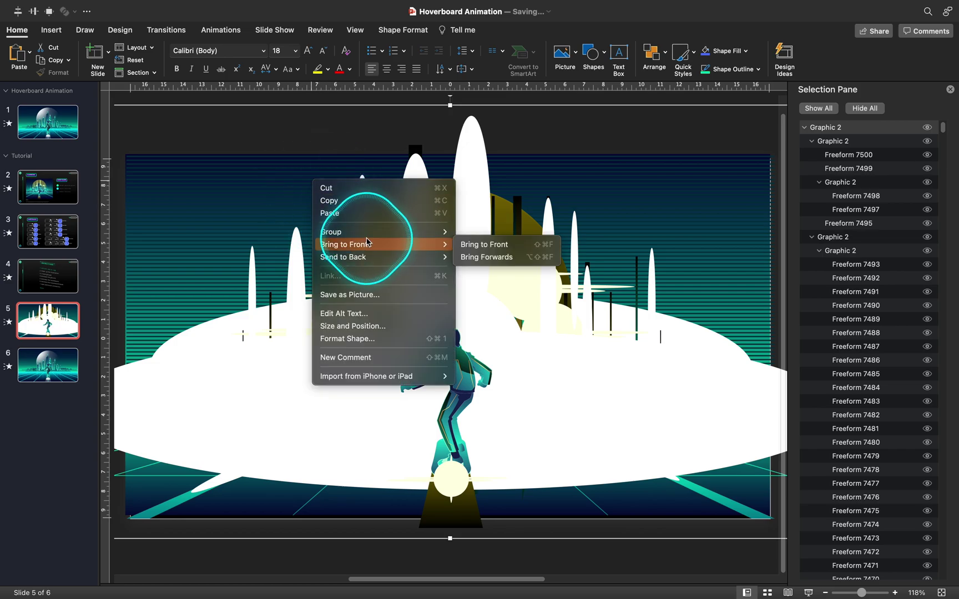
{"action": "mouse_move", "coordinate": [411, 232]}
{"action": "left_click", "coordinate": [482, 263]}
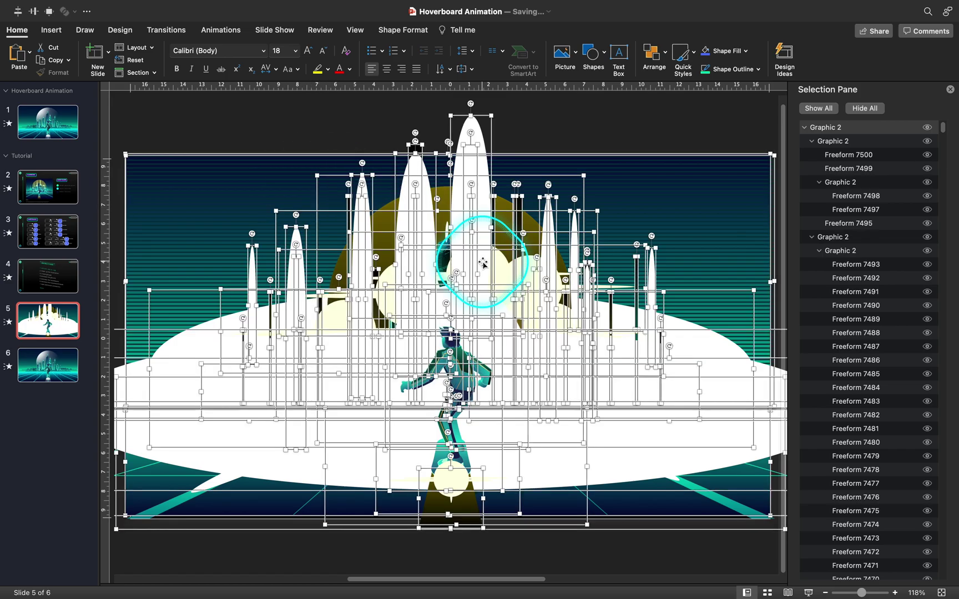
{"action": "left_click_drag", "start_coordinate": [461, 276], "coordinate": [315, 137]}
{"action": "left_click", "coordinate": [305, 125]}
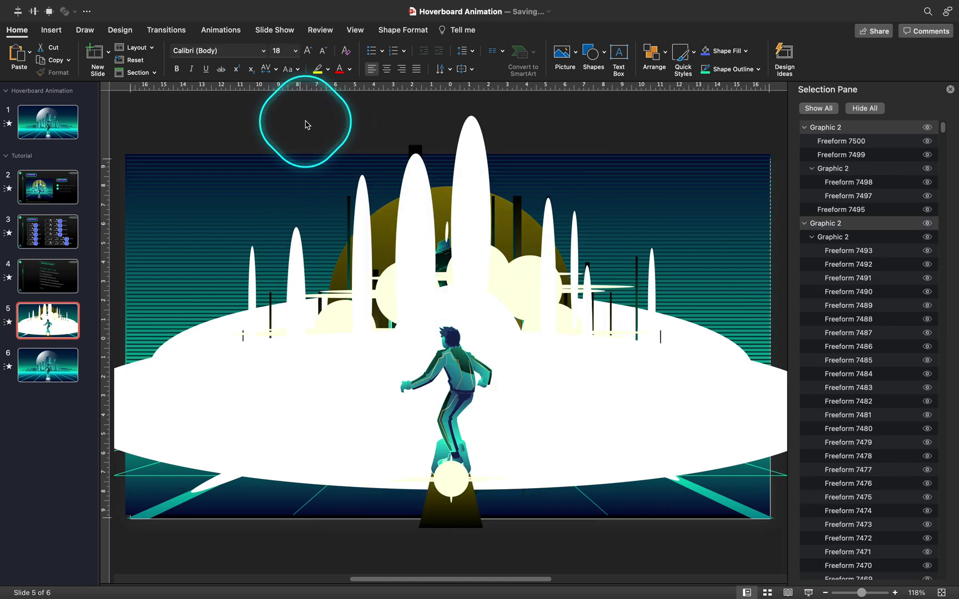
Delete the tallest white light ellipse, the huge white ground ellipse, the striped sky overlay and the white ellipses on the illustration's right side.
{"action": "left_click", "coordinate": [467, 178]}
{"action": "key", "text": "Delete"}
{"action": "left_click", "coordinate": [229, 434]}
{"action": "key", "text": "Delete"}
{"action": "left_click_drag", "start_coordinate": [229, 351], "coordinate": [240, 142]}
{"action": "left_click", "coordinate": [702, 332]}
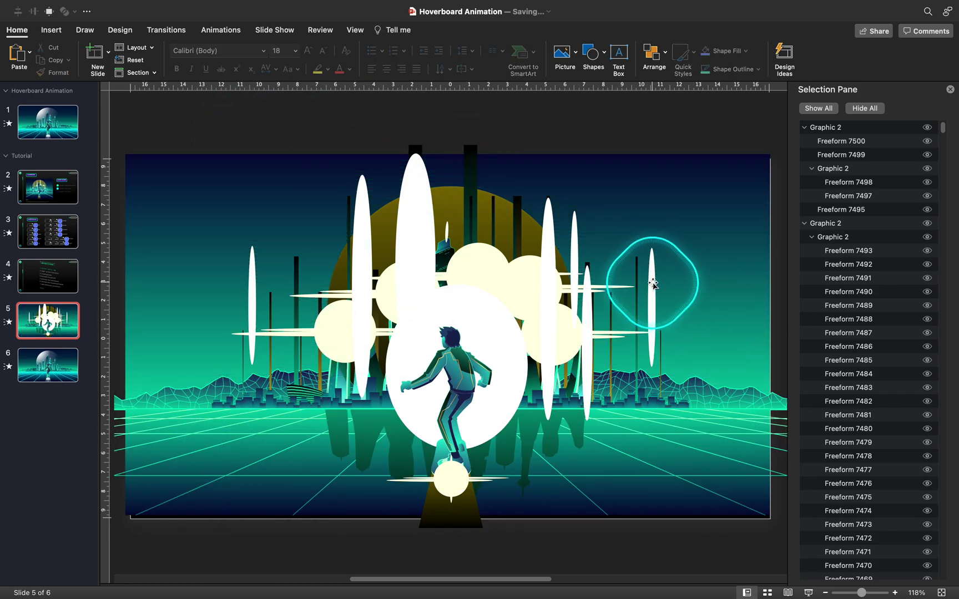
{"action": "left_click", "coordinate": [644, 278]}
{"action": "key", "text": "Delete"}
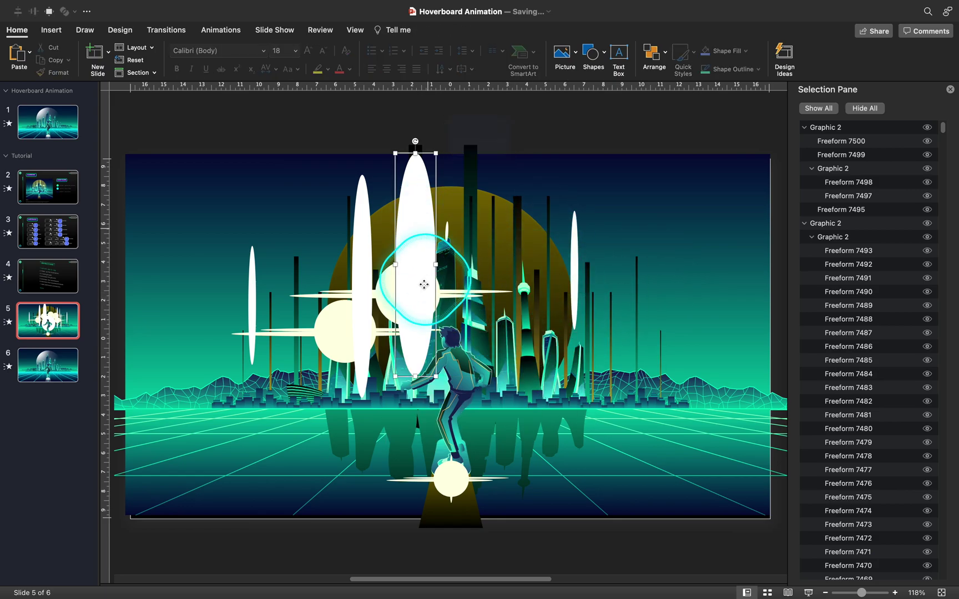
Delete the remaining white ellipses, the glow flares around the buildings and hoverboard, and the wide dark beams across the moon.
{"action": "left_click", "coordinate": [254, 303]}
{"action": "key", "text": "Delete"}
{"action": "left_click", "coordinate": [457, 478]}
{"action": "key", "text": "Delete"}
{"action": "left_click", "coordinate": [575, 266]}
{"action": "key", "text": "Delete"}
{"action": "left_click", "coordinate": [471, 188]}
{"action": "key", "text": "Delete"}
{"action": "left_click", "coordinate": [505, 220]}
{"action": "key", "text": "Delete"}
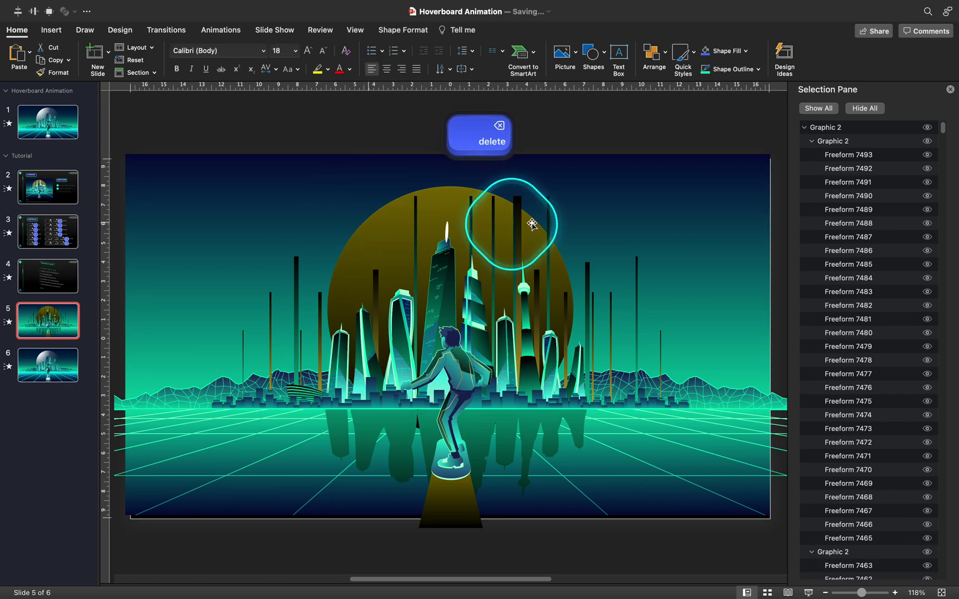
Give the moon circle behind the city a white gradient fill with the end stop at 100% transparency.
{"action": "left_click_drag", "start_coordinate": [511, 289], "coordinate": [454, 186]}
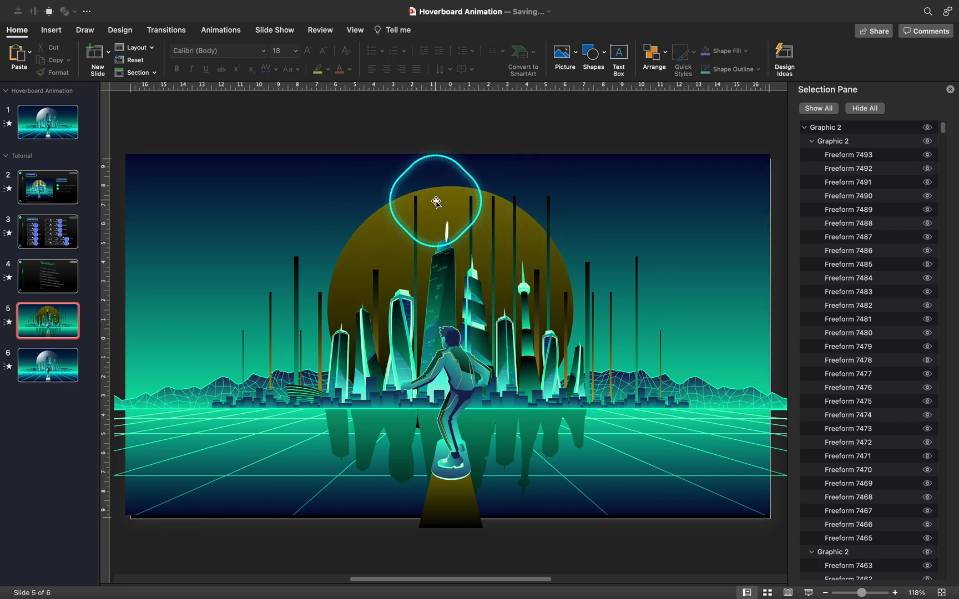
{"action": "right_click", "coordinate": [449, 199]}
{"action": "left_click_drag", "start_coordinate": [547, 355], "coordinate": [510, 362]}
{"action": "left_click", "coordinate": [804, 157]}
{"action": "left_click", "coordinate": [802, 196]}
{"action": "left_click", "coordinate": [920, 335]}
{"action": "left_click_drag", "start_coordinate": [920, 336], "coordinate": [942, 341]}
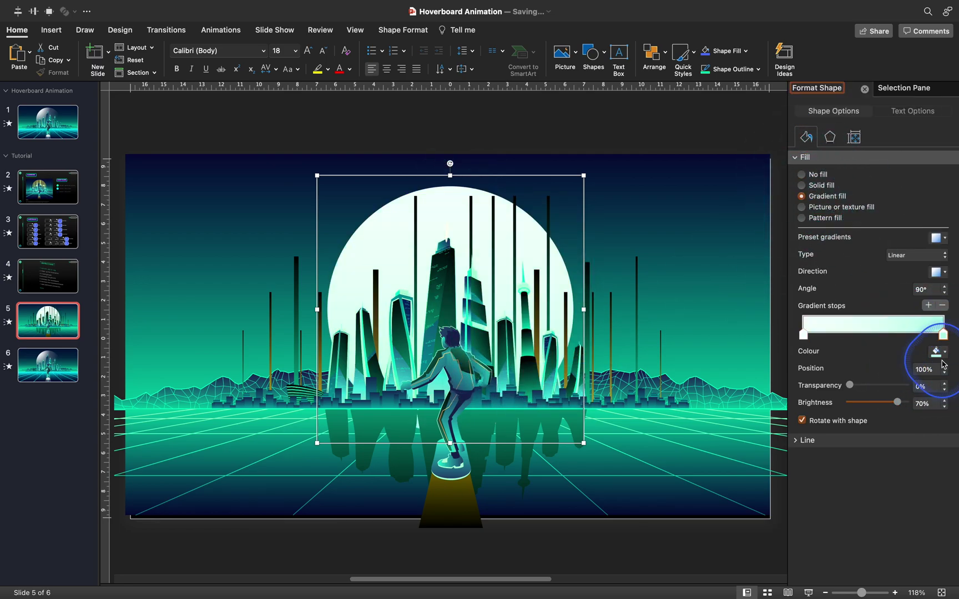
{"action": "left_click_drag", "start_coordinate": [857, 386], "coordinate": [942, 353]}
Set the moon's gradient type to Radial, choose its direction, and move both gradient stops inward.
{"action": "left_click", "coordinate": [920, 260]}
{"action": "left_click", "coordinate": [922, 268]}
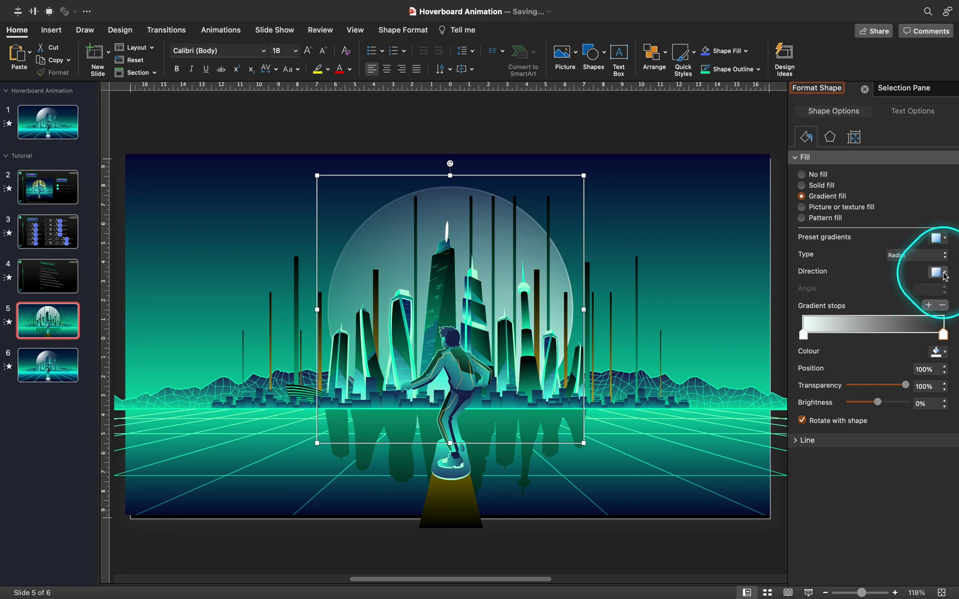
{"action": "left_click", "coordinate": [946, 294]}
{"action": "left_click_drag", "start_coordinate": [803, 335], "coordinate": [831, 336]}
{"action": "left_click_drag", "start_coordinate": [944, 335], "coordinate": [909, 334]}
{"action": "left_click", "coordinate": [797, 441]}
{"action": "left_click", "coordinate": [653, 132]}
{"action": "left_click", "coordinate": [439, 247]}
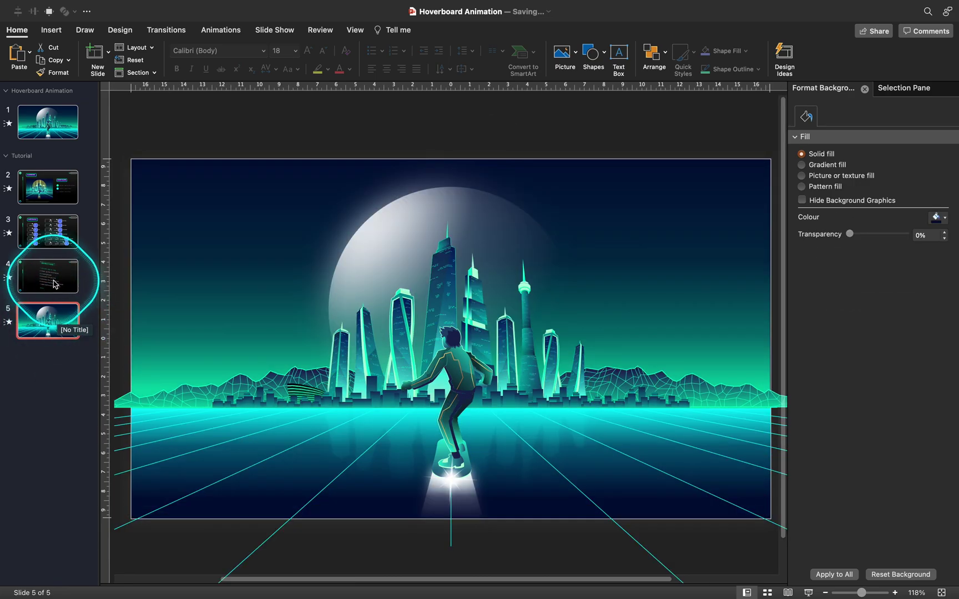
Review the instructions slide and the hex code of the illustration slide's solid background colour, leaving the colour picker without changes.
{"action": "left_click", "coordinate": [54, 284]}
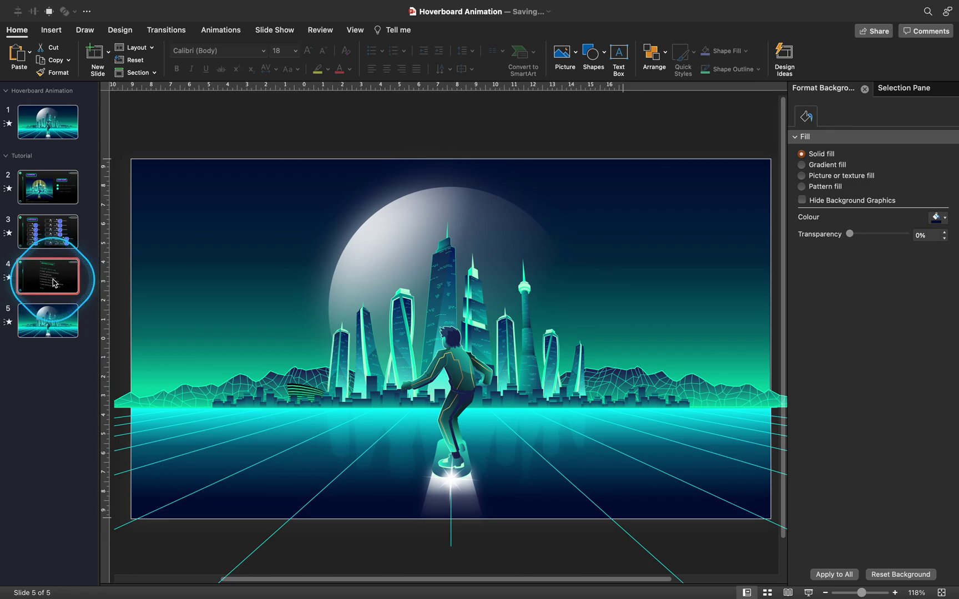
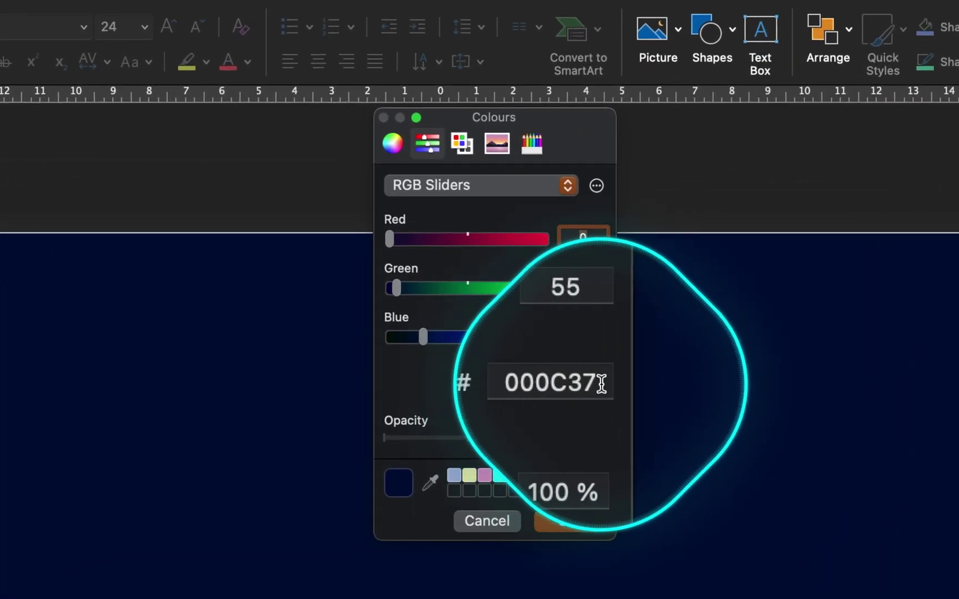
{"action": "left_click", "coordinate": [499, 523]}
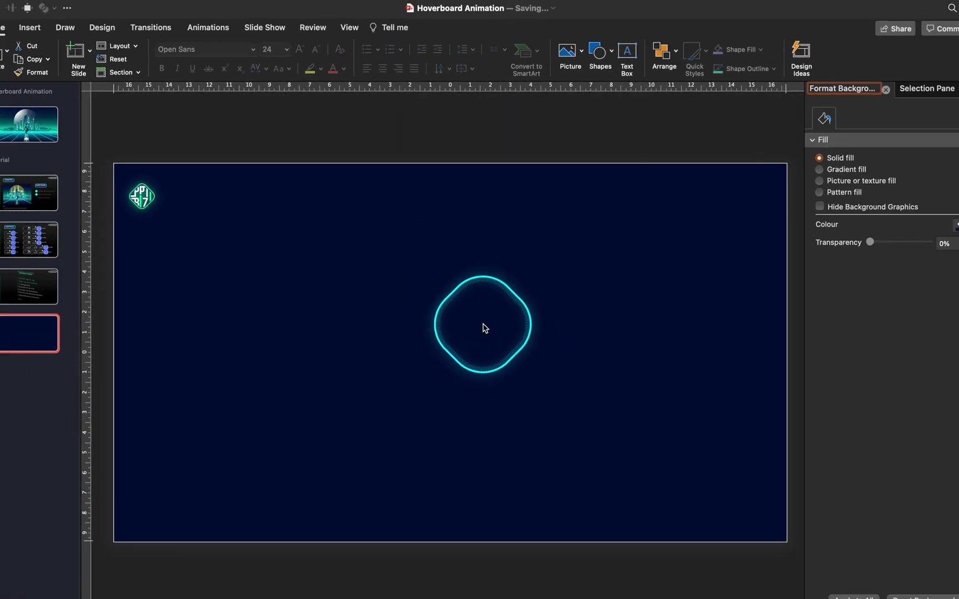
List the slide's objects and make the hidden Vertical lines group visible.
{"action": "left_click", "coordinate": [927, 91]}
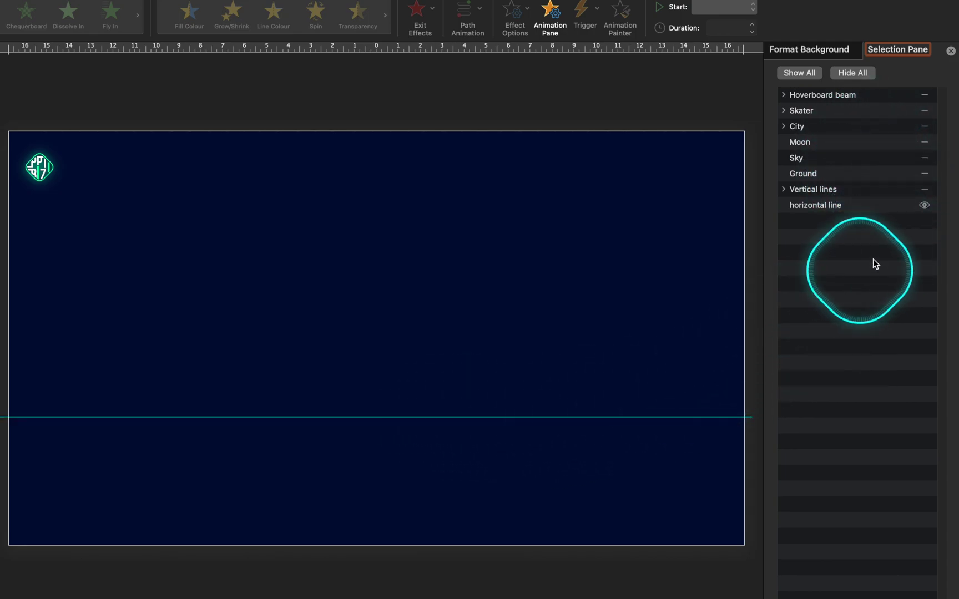
{"action": "left_click", "coordinate": [923, 190]}
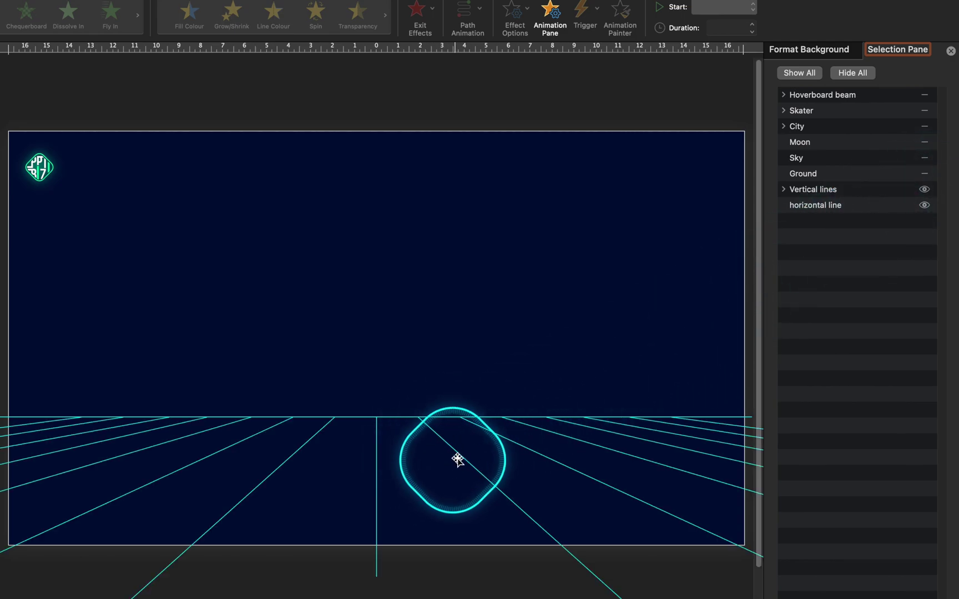
Make the hidden Ground, Sky, Moon, City and Skater objects visible on the illustration slide.
{"action": "left_click", "coordinate": [924, 174]}
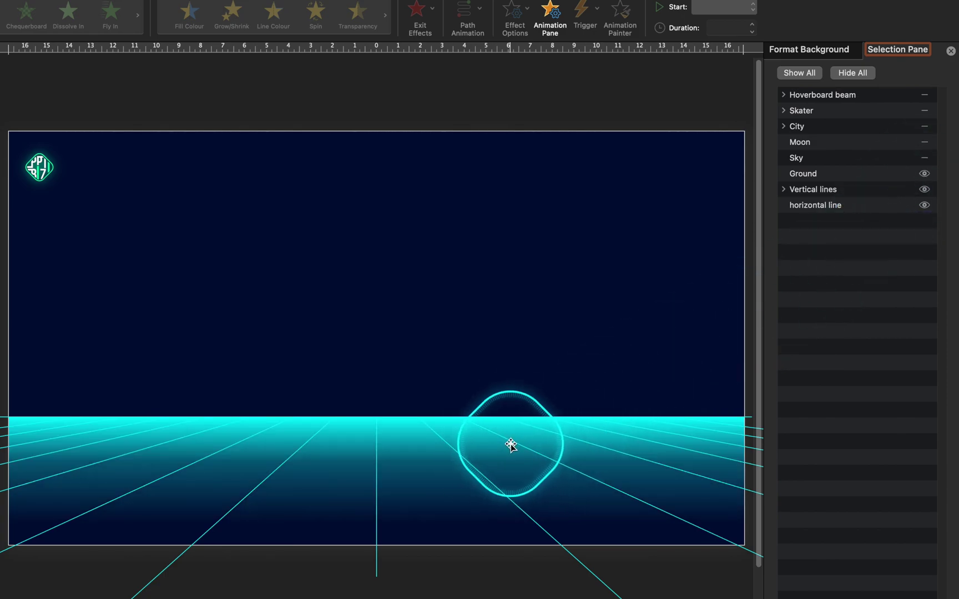
{"action": "left_click", "coordinate": [924, 158]}
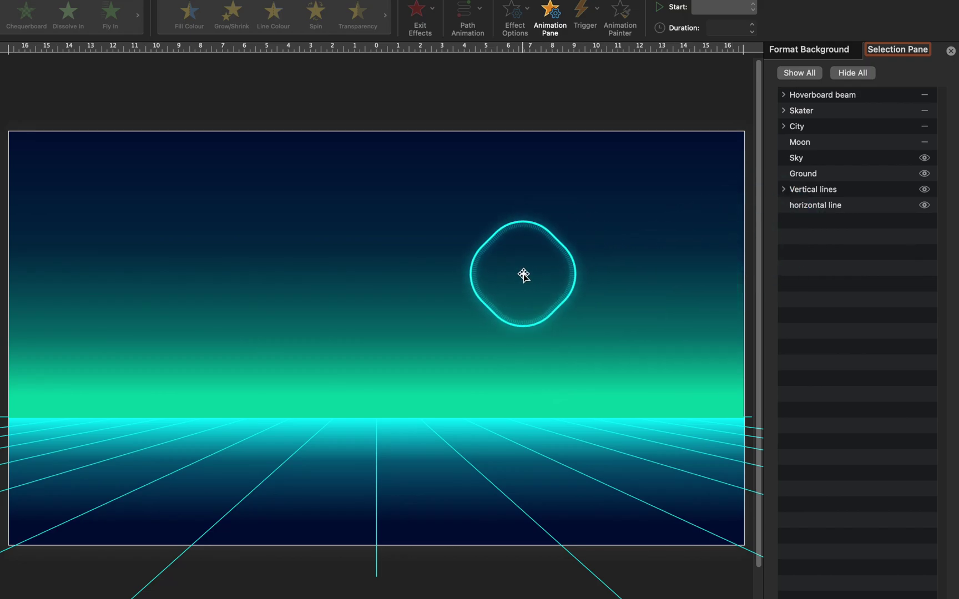
{"action": "left_click", "coordinate": [924, 143]}
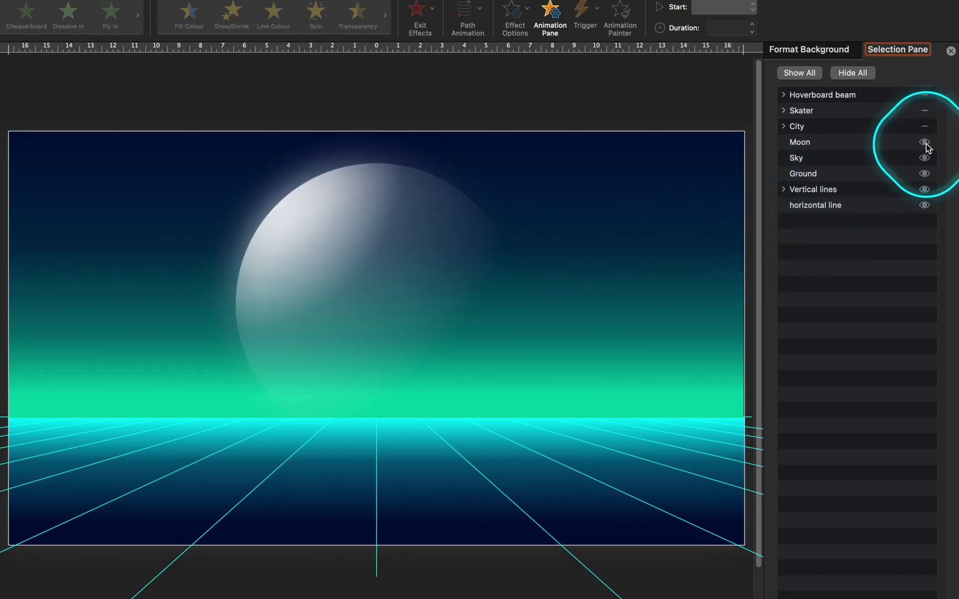
{"action": "left_click", "coordinate": [924, 126]}
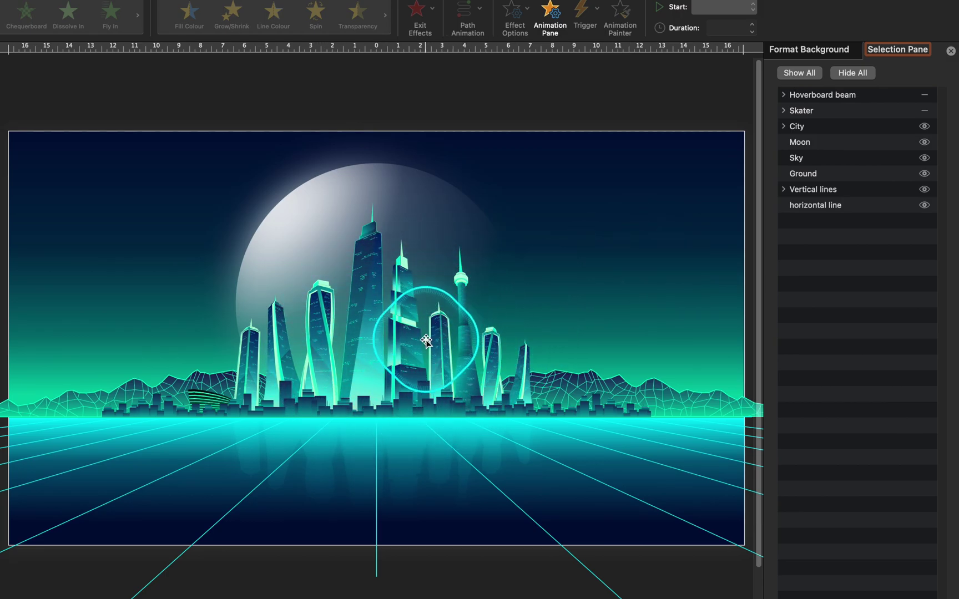
{"action": "left_click", "coordinate": [925, 111]}
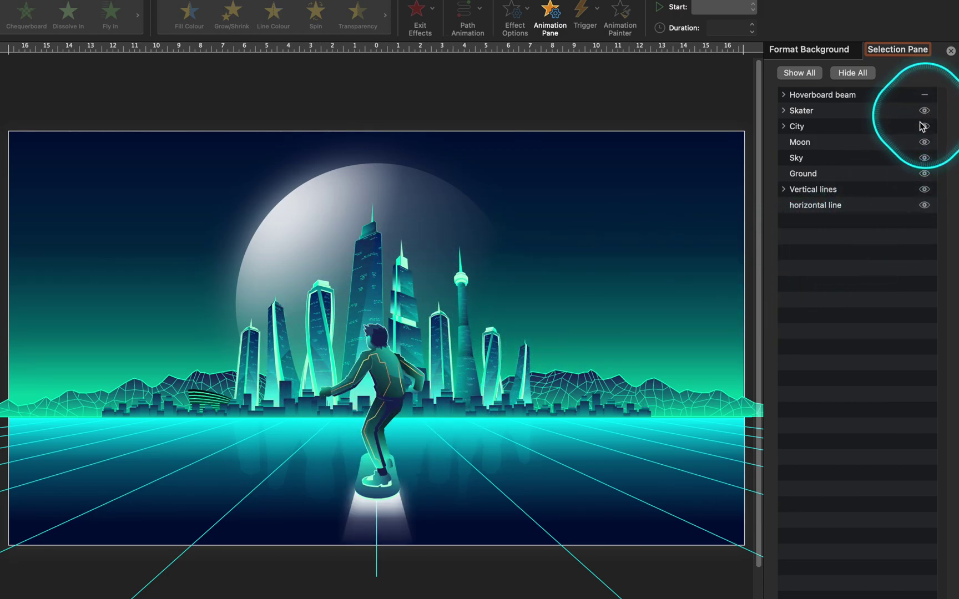
Undo a trial move of the Skater group and make the hidden Hoverboard beam group visible.
{"action": "left_click_drag", "start_coordinate": [394, 381], "coordinate": [504, 298]}
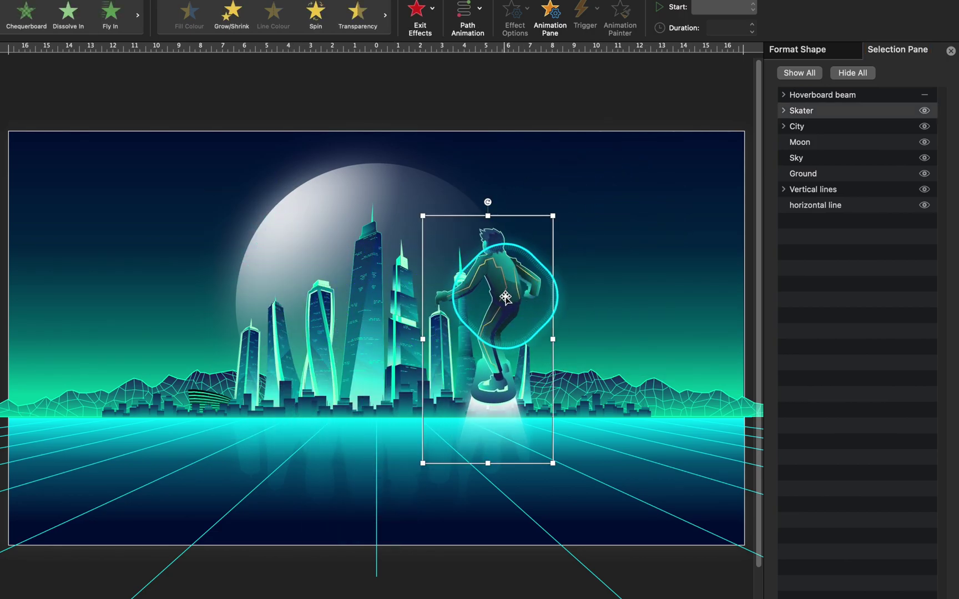
{"action": "key", "text": "super+z"}
{"action": "key", "text": "super+z"}
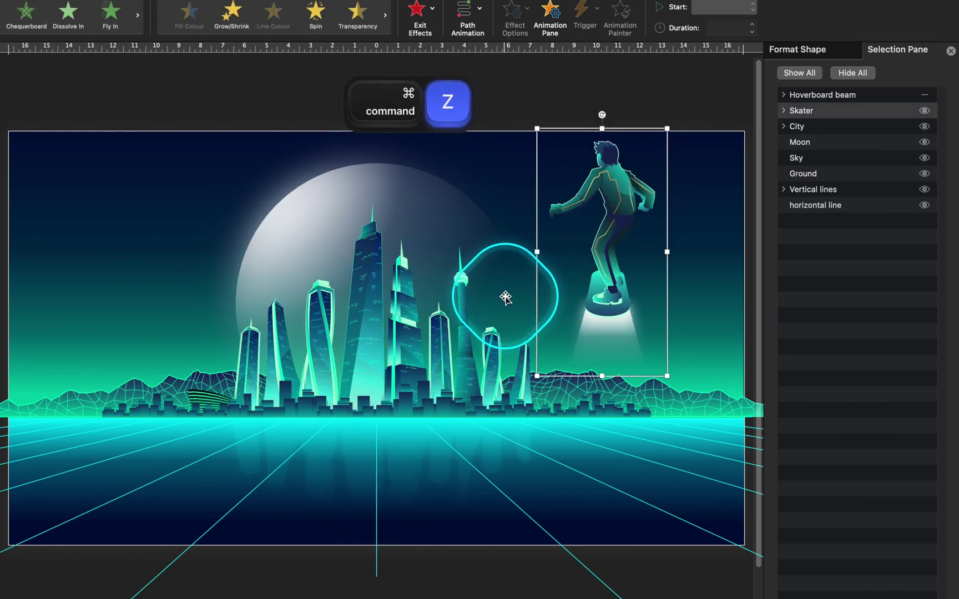
{"action": "key", "text": "super+z"}
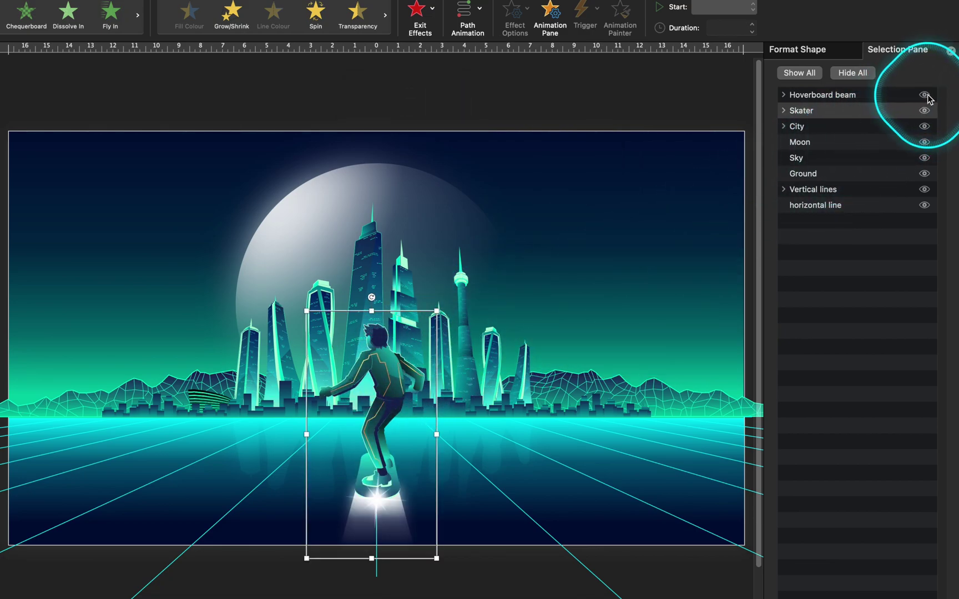
{"action": "left_click", "coordinate": [379, 494]}
{"action": "left_click_drag", "start_coordinate": [426, 453], "coordinate": [724, 170]}
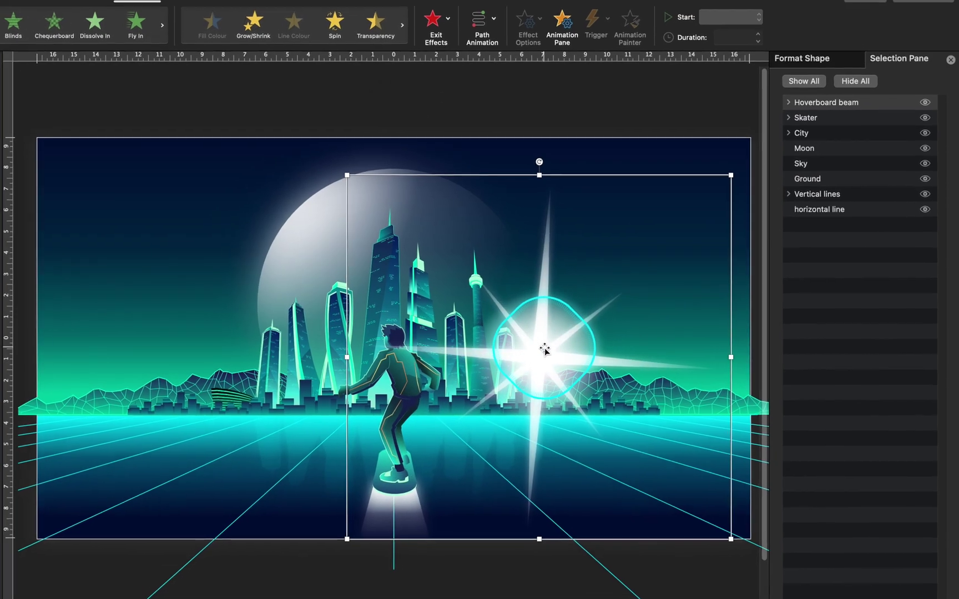
{"action": "key", "text": "super+z"}
{"action": "left_click", "coordinate": [614, 137]}
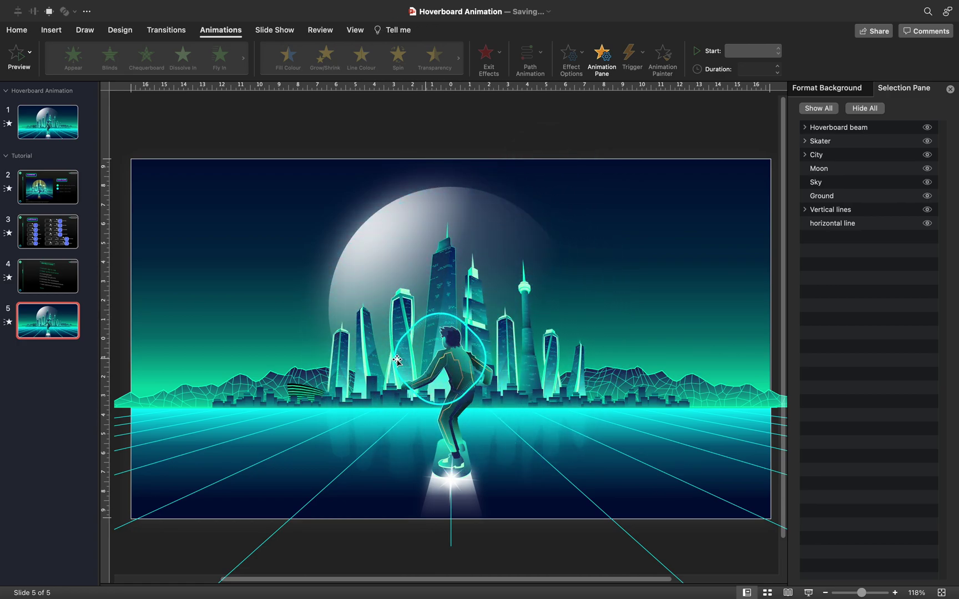
Check the instructions slide and hide every object on the illustration slide except the horizontal line.
{"action": "left_click", "coordinate": [60, 274]}
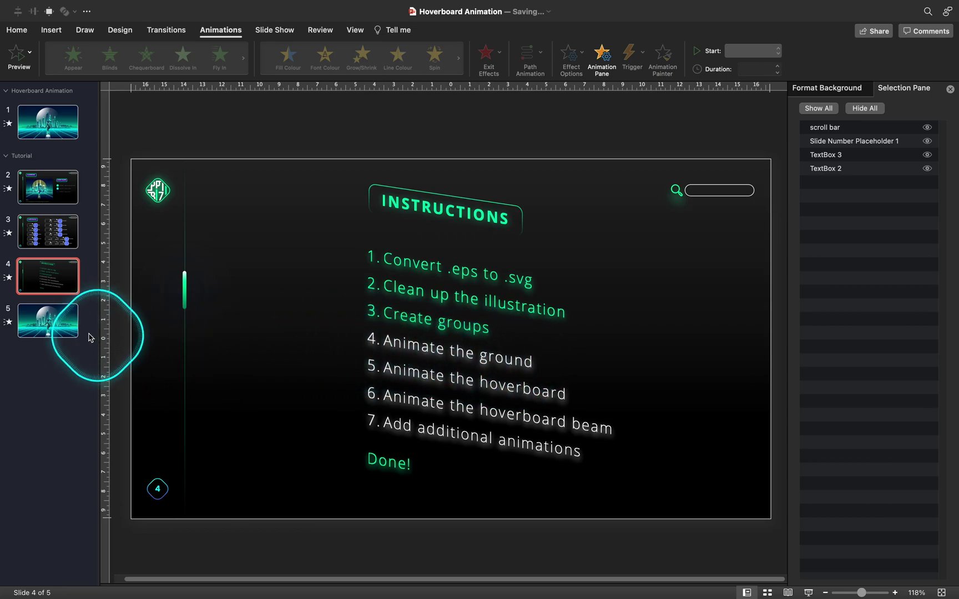
{"action": "left_click", "coordinate": [71, 327]}
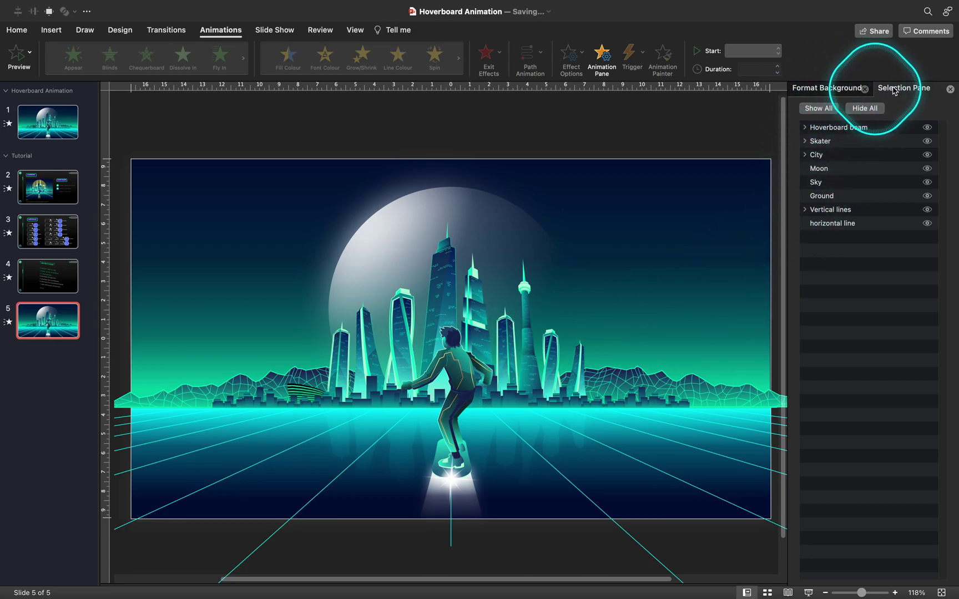
{"action": "left_click", "coordinate": [867, 109]}
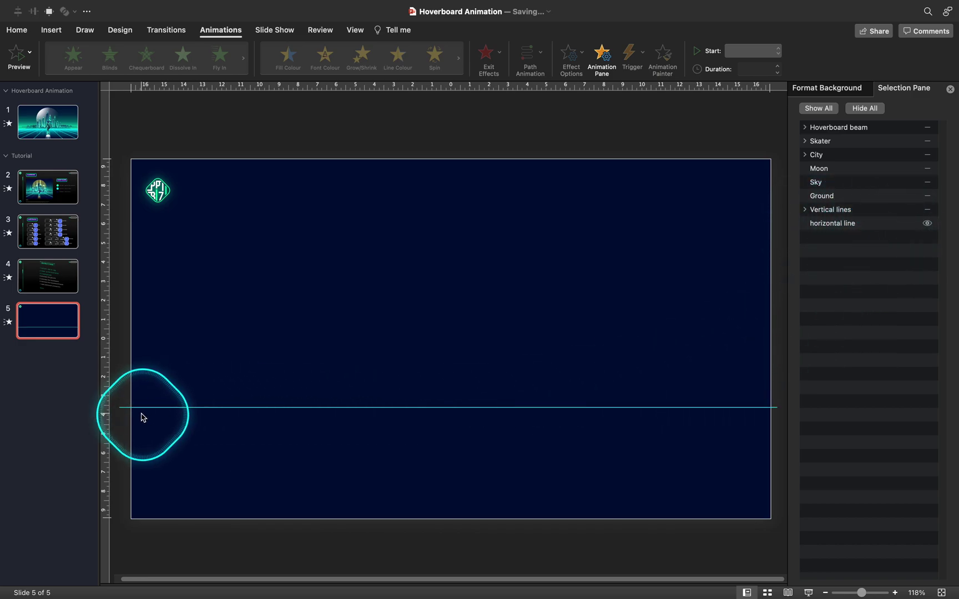
{"action": "left_click", "coordinate": [481, 408]}
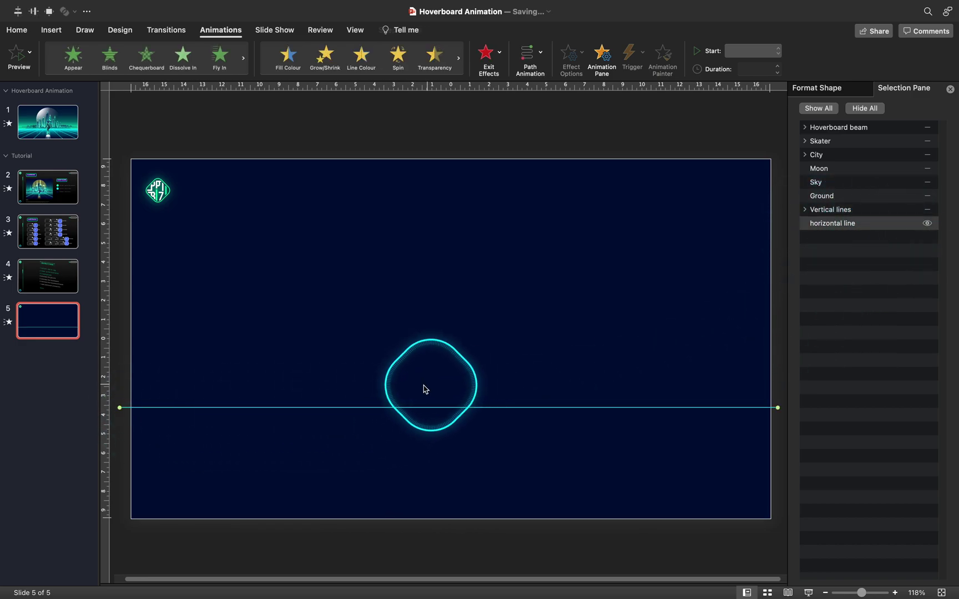
{"action": "left_click", "coordinate": [51, 30]}
{"action": "left_click", "coordinate": [251, 55]}
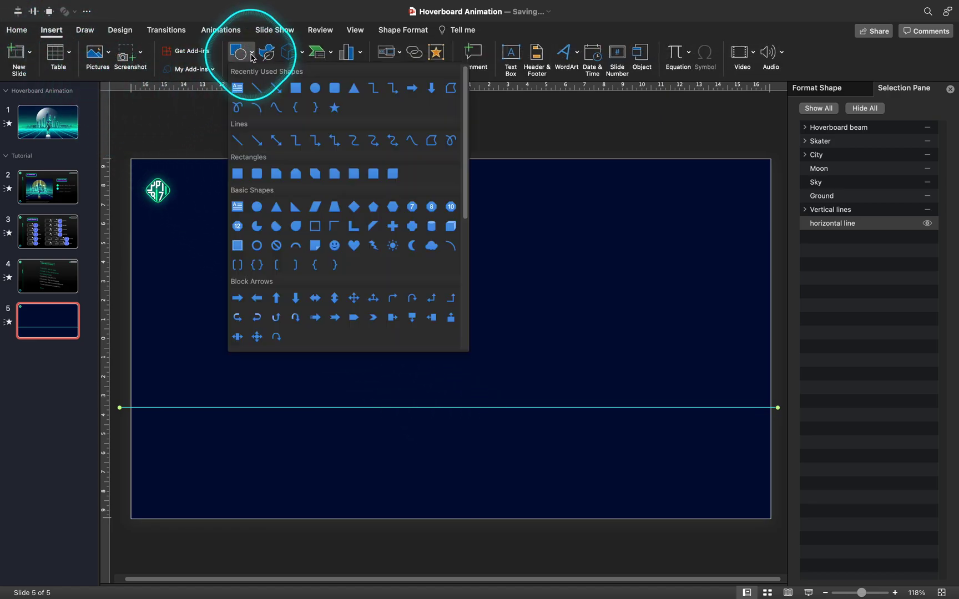
{"action": "left_click", "coordinate": [257, 88]}
{"action": "left_click_drag", "start_coordinate": [190, 335], "coordinate": [248, 335]}
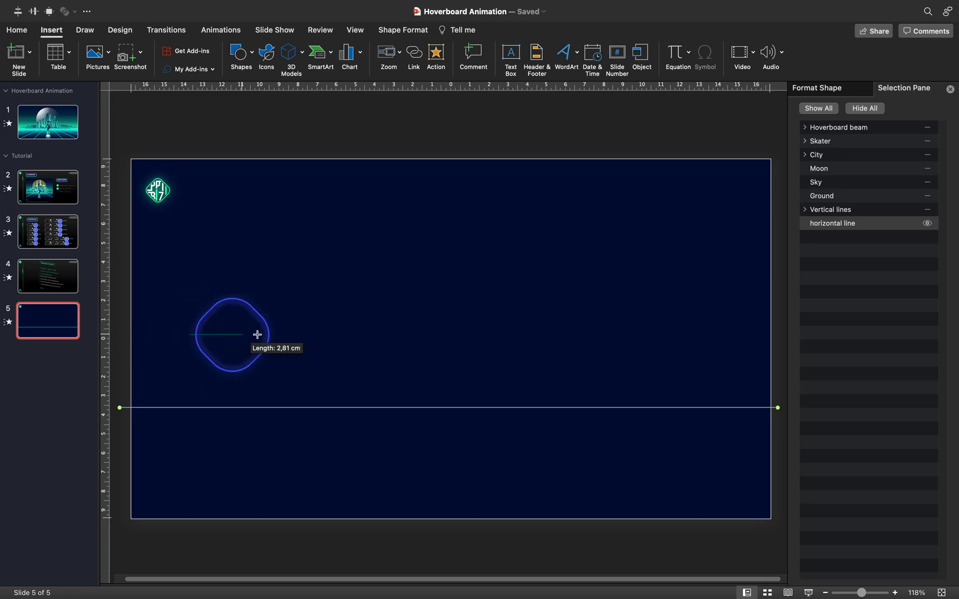
{"action": "left_click_drag", "start_coordinate": [578, 341], "coordinate": [579, 340]}
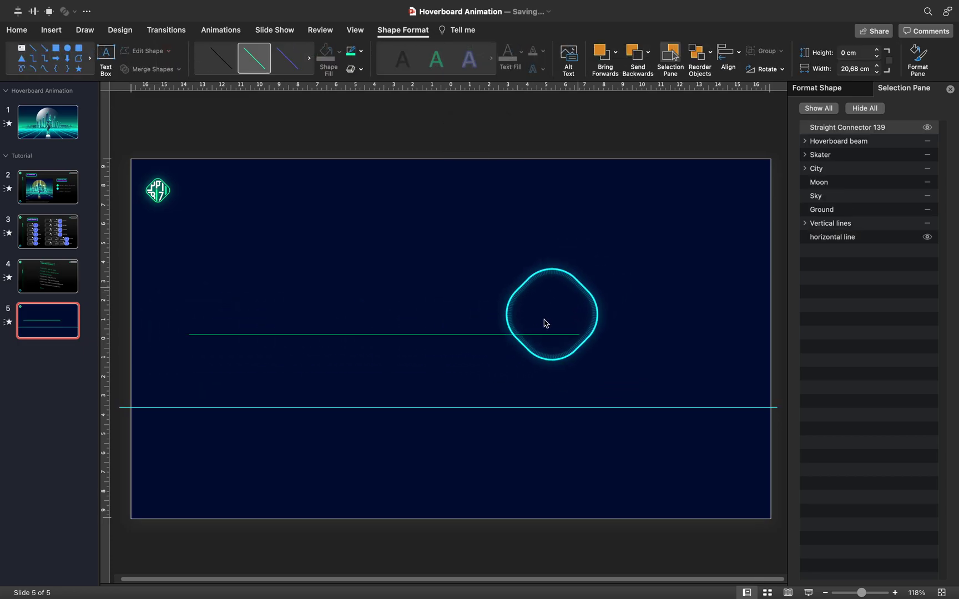
{"action": "left_click", "coordinate": [521, 327]}
{"action": "left_click", "coordinate": [475, 335]}
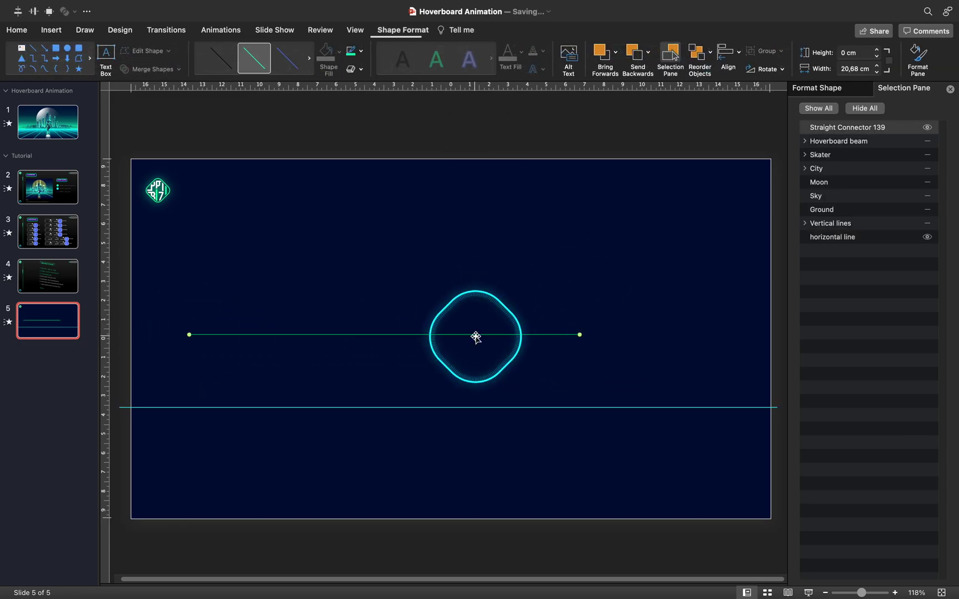
{"action": "key", "text": "BackSpace"}
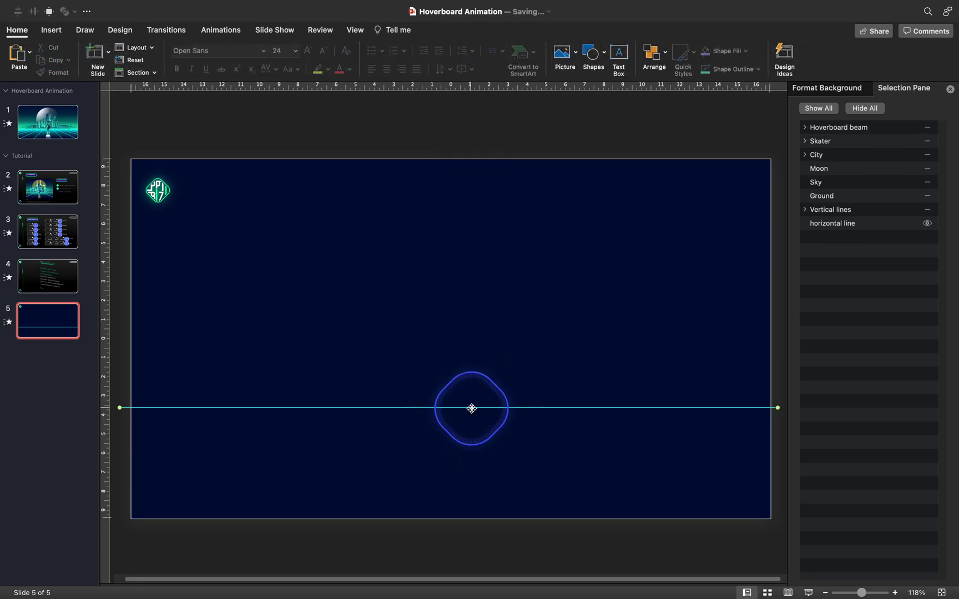
Give the horizontal line a straight downward path animation and extend its end point just below the slide's lower edge.
{"action": "left_click", "coordinate": [471, 408]}
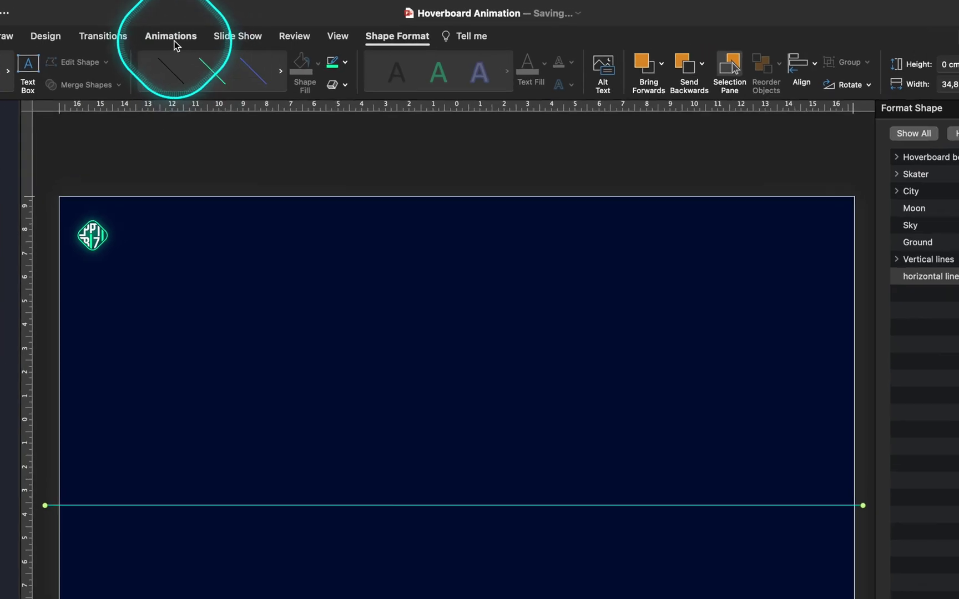
{"action": "left_click", "coordinate": [220, 30]}
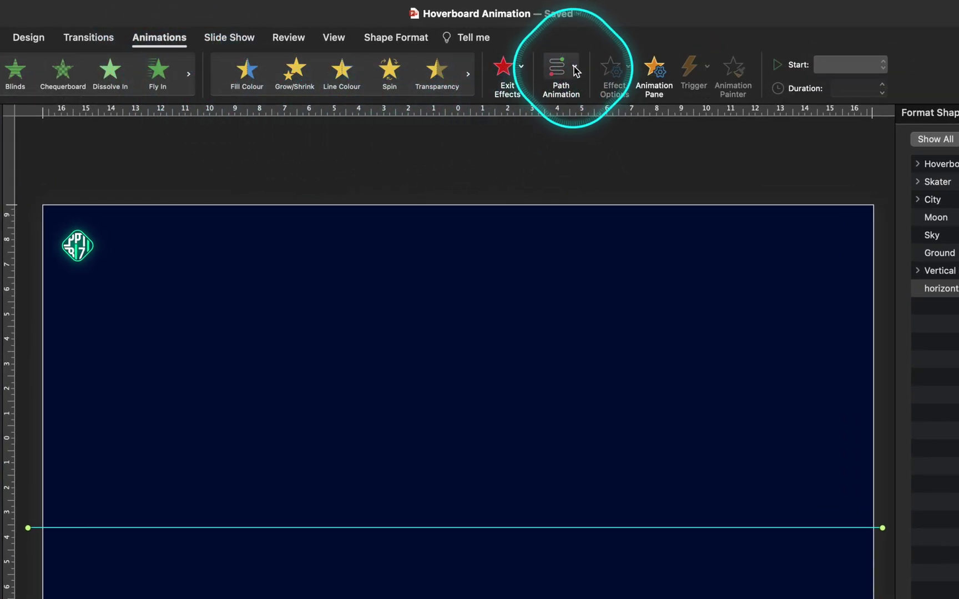
{"action": "left_click", "coordinate": [575, 67]}
{"action": "left_click", "coordinate": [625, 211]}
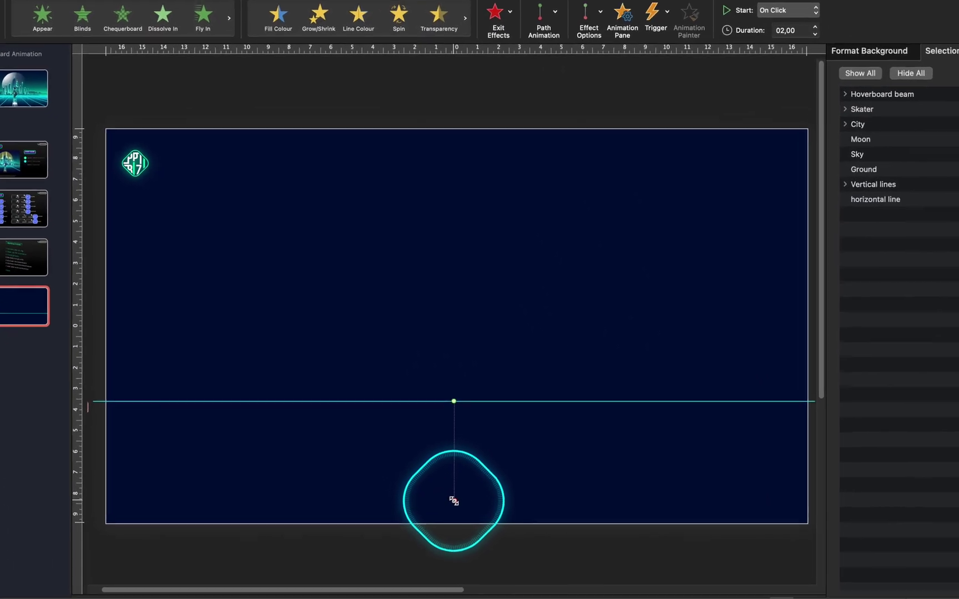
{"action": "left_click_drag", "start_coordinate": [449, 499], "coordinate": [475, 550]}
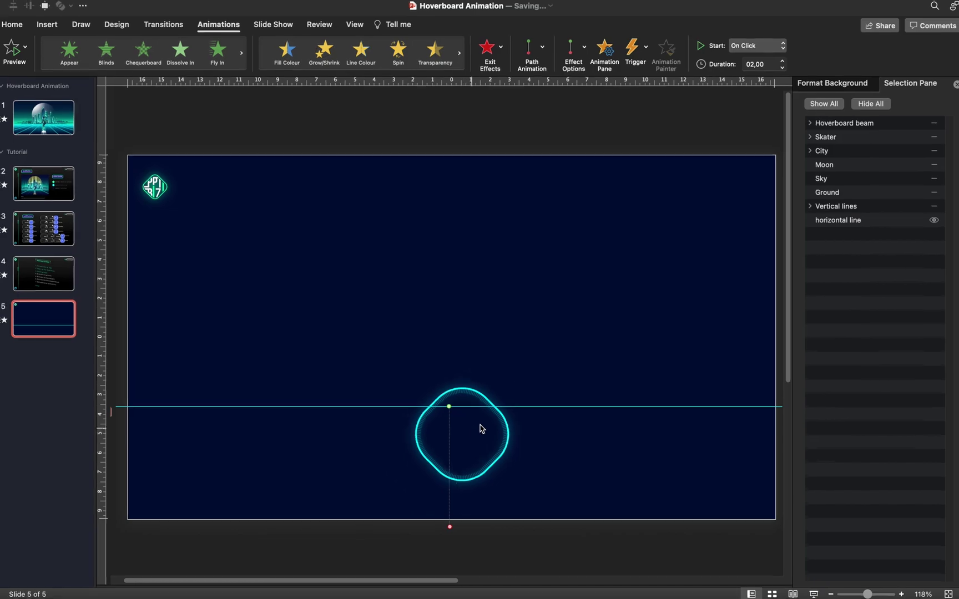
List the slide's animations and preview the horizontal line's path animation.
{"action": "left_click", "coordinate": [605, 52]}
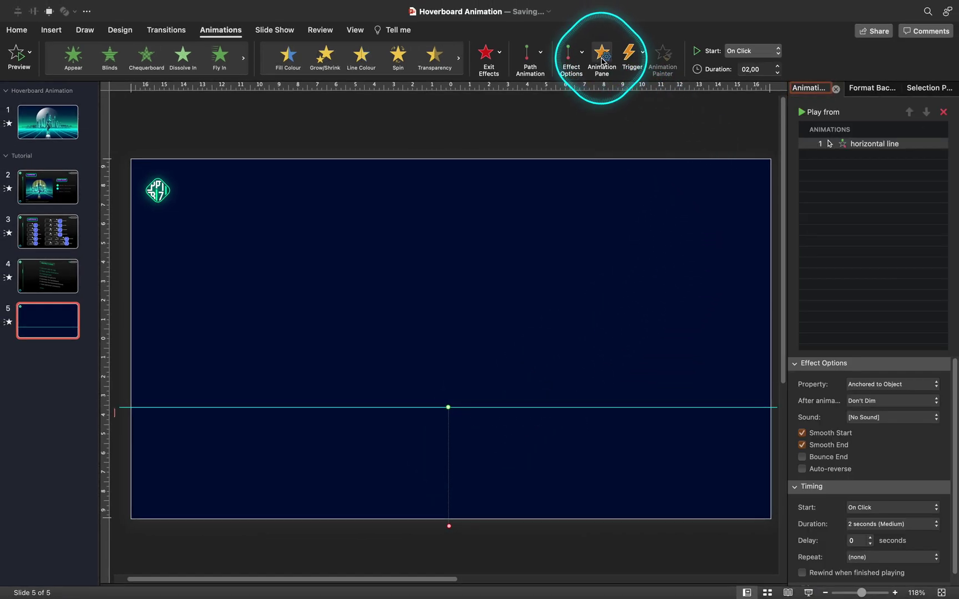
{"action": "left_click", "coordinate": [817, 112]}
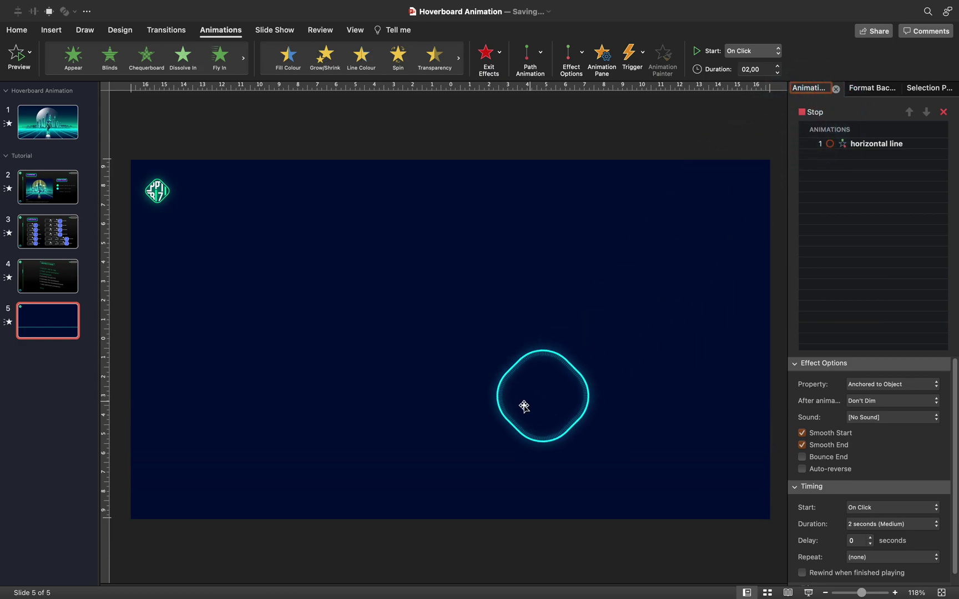
{"action": "left_click", "coordinate": [481, 408]}
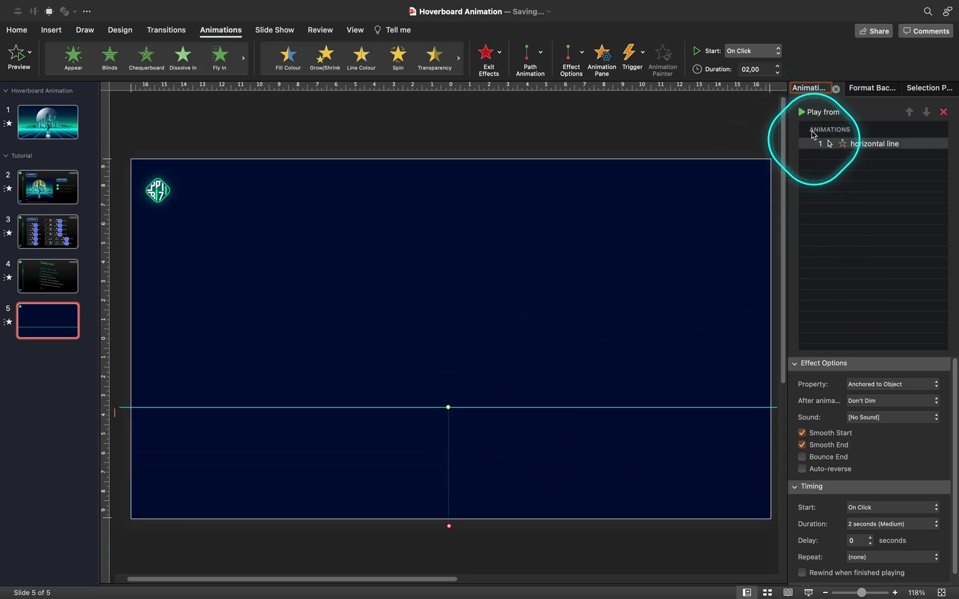
{"action": "left_click", "coordinate": [817, 113]}
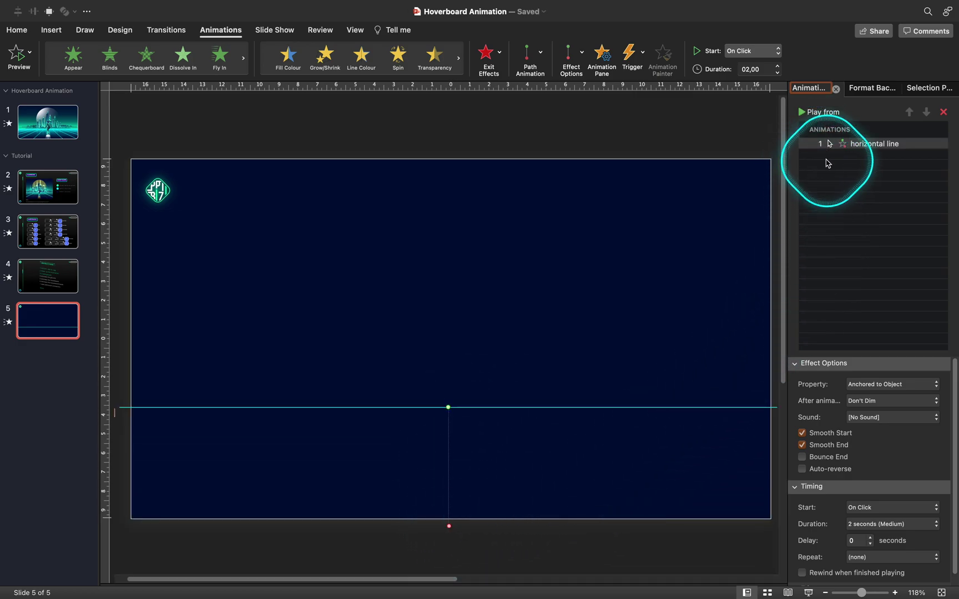
Set the line's animation to start With Previous, turn off Smooth End, and repeat it Until End of Slide.
{"action": "left_click_drag", "start_coordinate": [861, 354], "coordinate": [868, 274]}
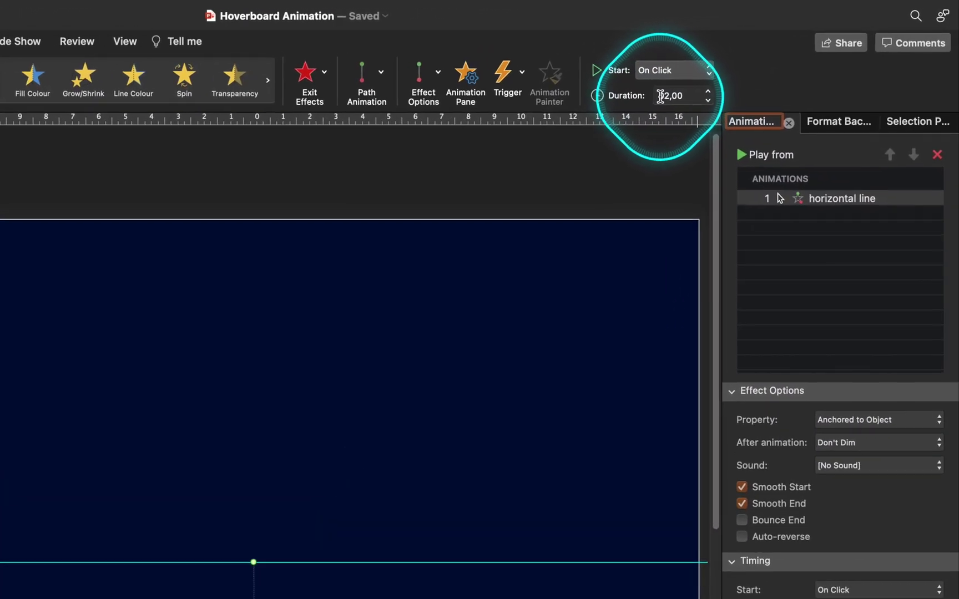
{"action": "left_click", "coordinate": [681, 72]}
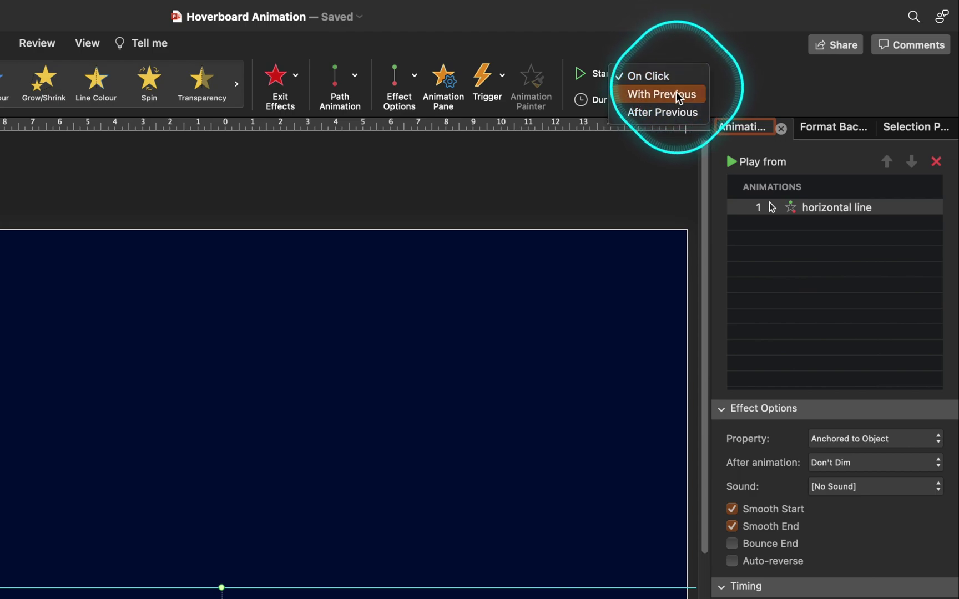
{"action": "left_click", "coordinate": [677, 94]}
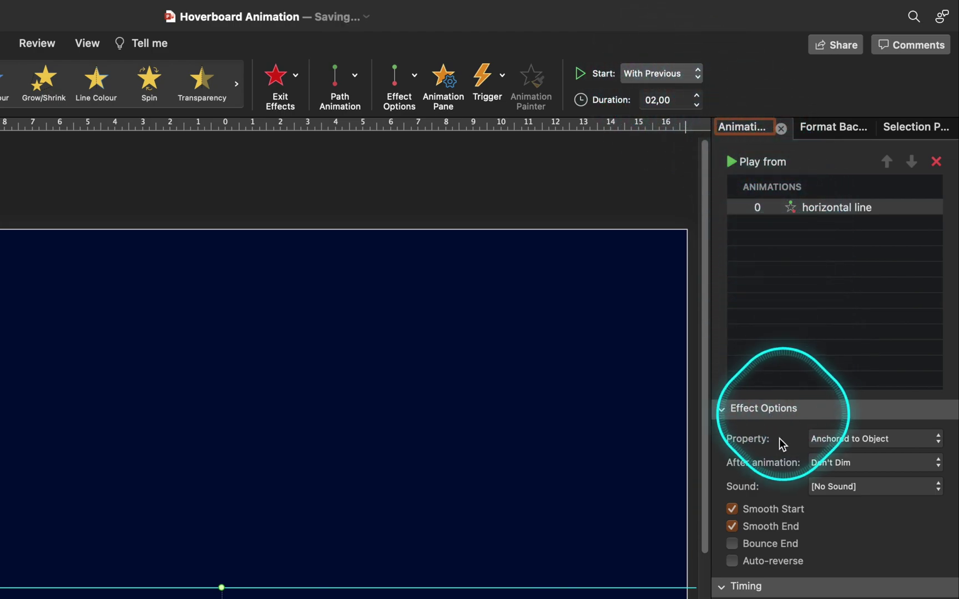
{"action": "left_click", "coordinate": [733, 528]}
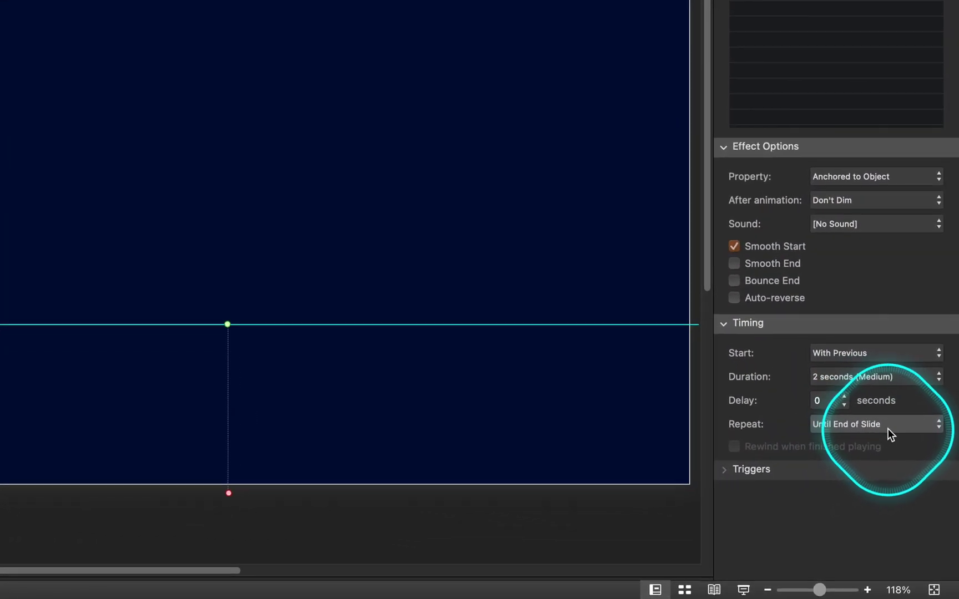
{"action": "left_click", "coordinate": [909, 479]}
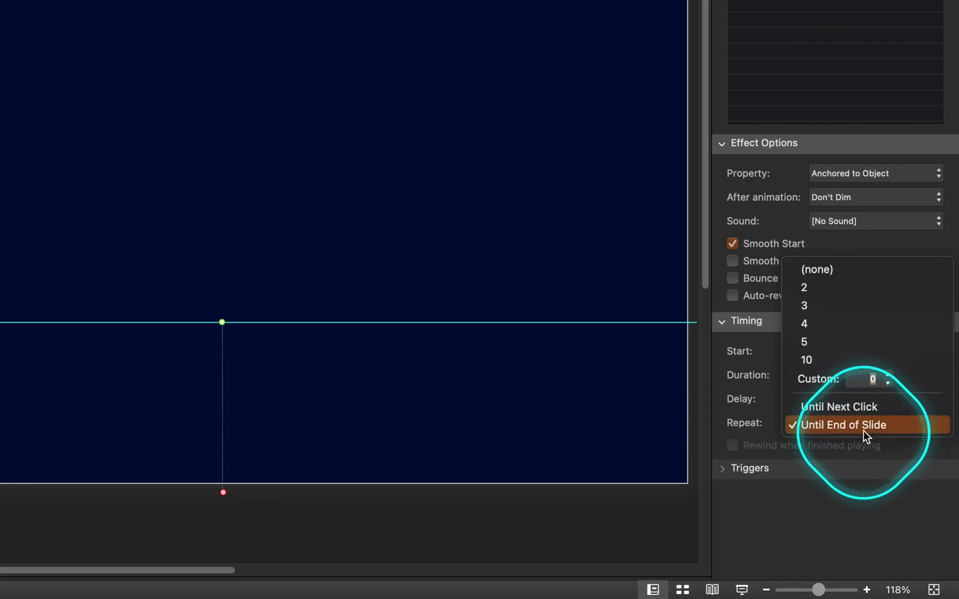
{"action": "left_click", "coordinate": [861, 426]}
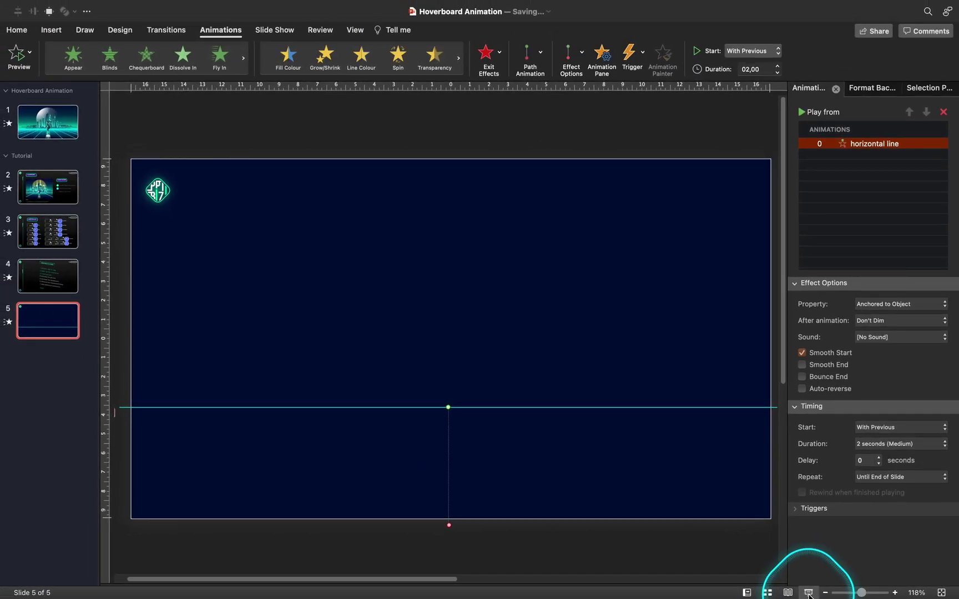
Play the illustration slide as a slide show to check the line's repeating motion, and return to editing.
{"action": "left_click", "coordinate": [808, 593]}
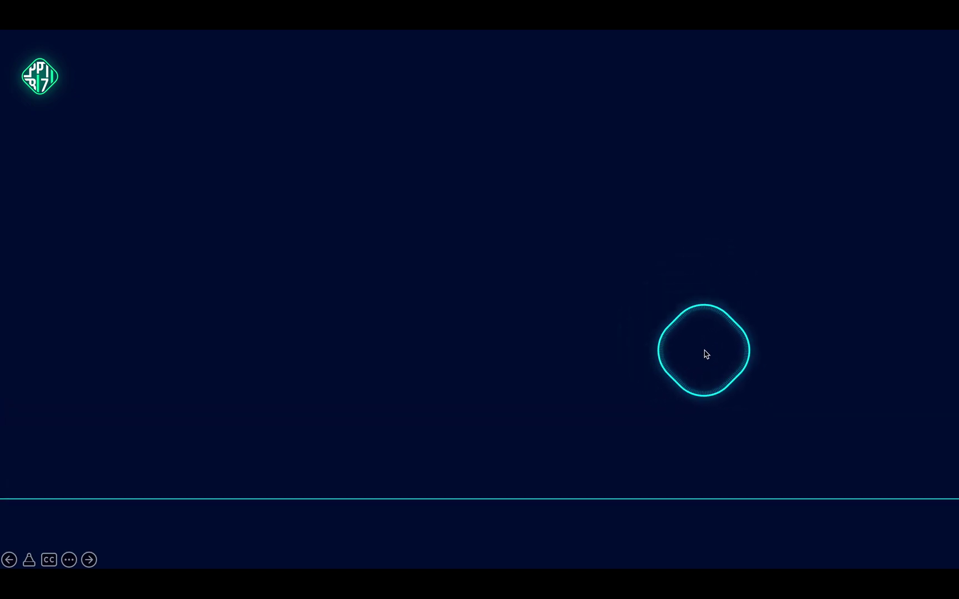
{"action": "key", "text": "Escape"}
{"action": "left_click", "coordinate": [706, 354]}
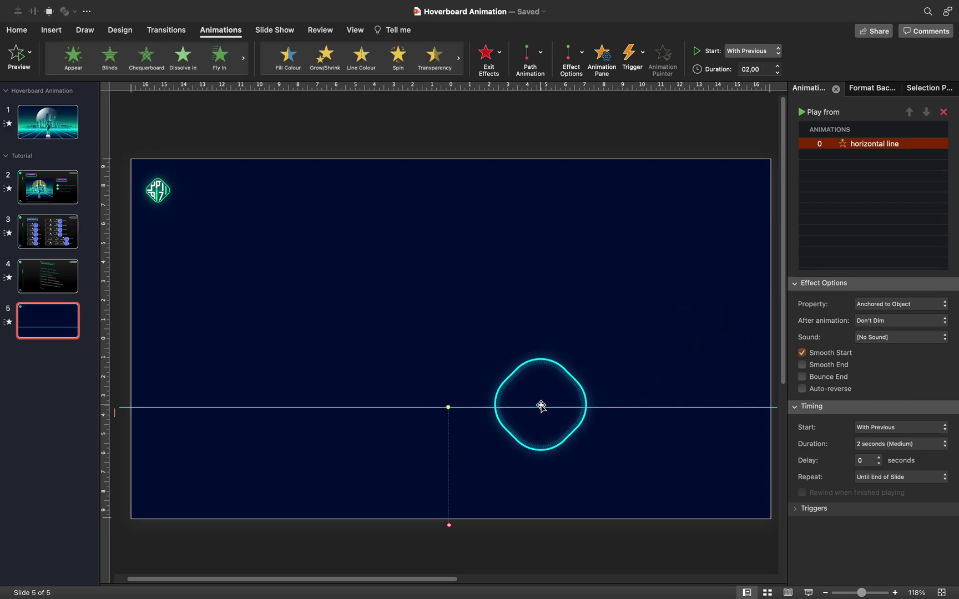
Duplicate the animated horizontal line three times.
{"action": "left_click", "coordinate": [526, 408]}
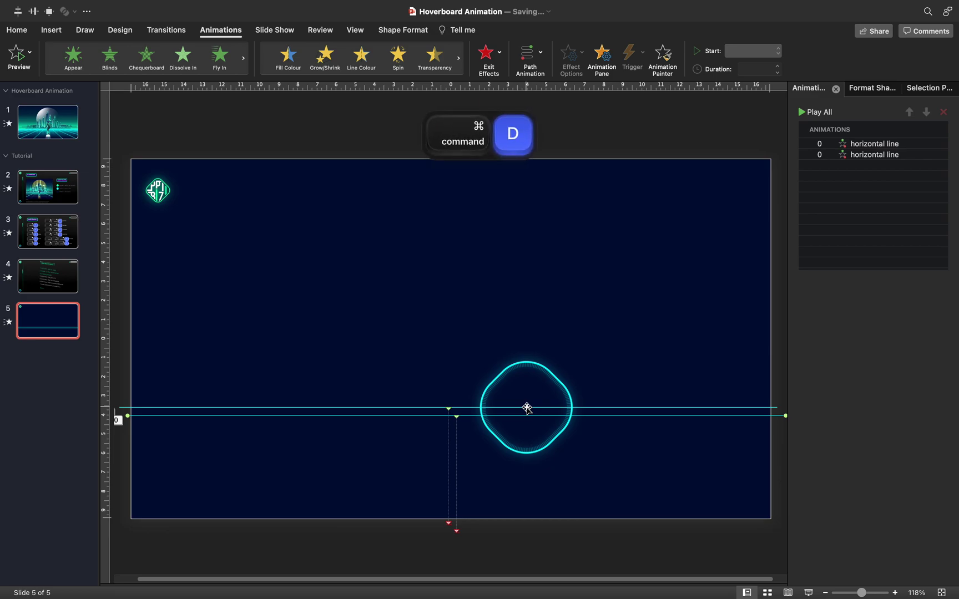
{"action": "key", "text": "super+d"}
{"action": "key", "text": "super+d"}
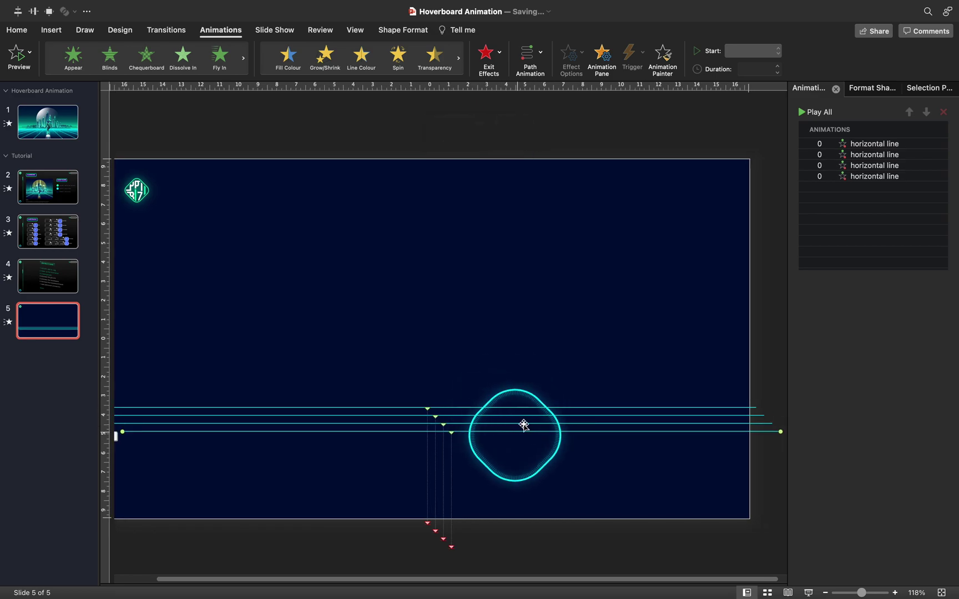
Move the three horizontal line copies below the Vertical lines group in the stacking order, next to the original line.
{"action": "left_click", "coordinate": [919, 90]}
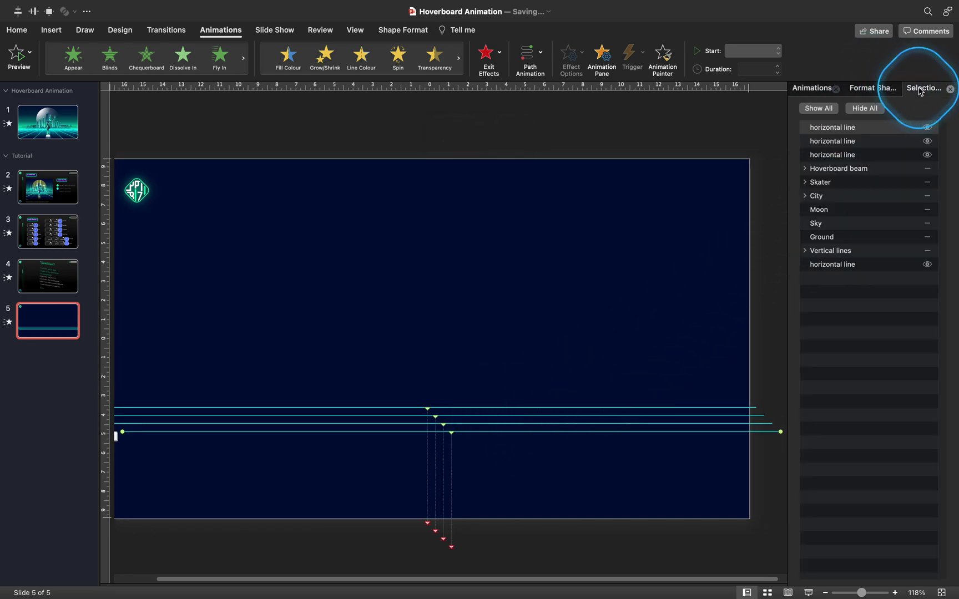
{"action": "left_click", "coordinate": [840, 161], "text": "shift"}
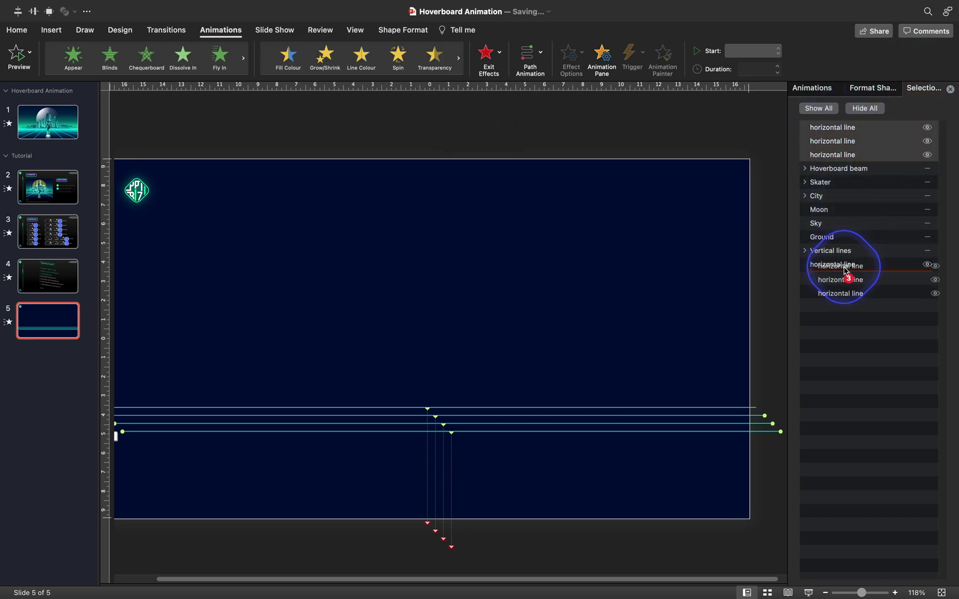
{"action": "left_click_drag", "start_coordinate": [847, 274], "coordinate": [849, 274]}
{"action": "left_click", "coordinate": [862, 302]}
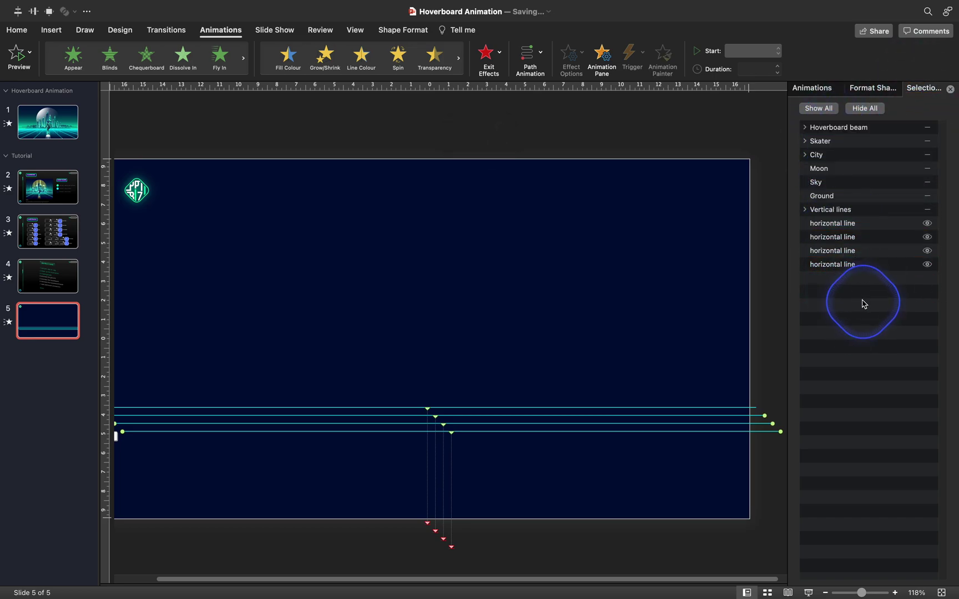
Rename the four lines from front to back as horizontal line 1, horizontal line 2, horizontal line 3 and horizontal line 4.
{"action": "type", "text": "1"}
{"action": "double_click", "coordinate": [844, 237]}
{"action": "type", "text": "2"}
{"action": "double_click", "coordinate": [855, 251]}
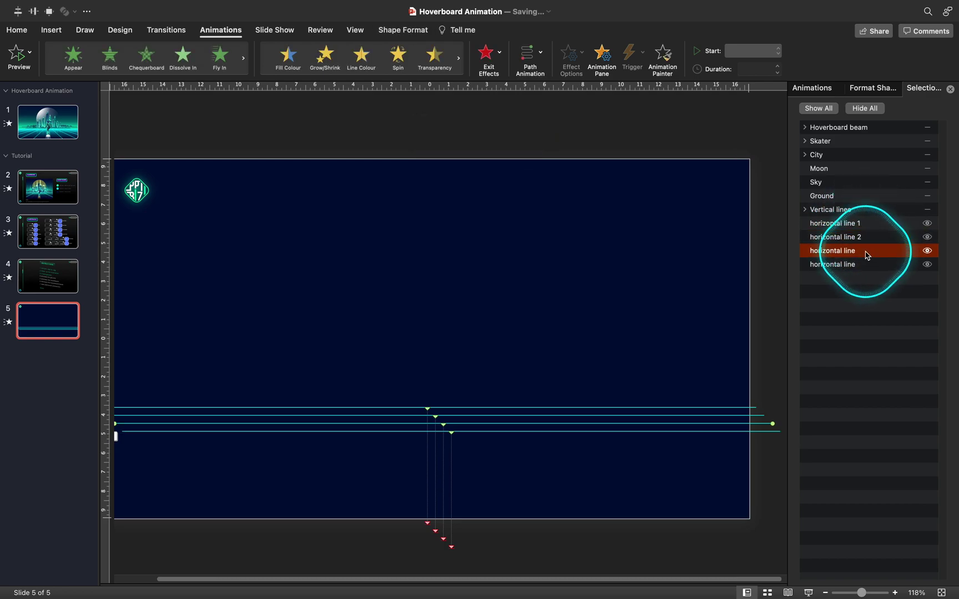
{"action": "type", "text": "3"}
{"action": "double_click", "coordinate": [869, 264]}
{"action": "type", "text": "4"}
Align all four horizontal lines to the left and to the top so they lie exactly on one another.
{"action": "left_click", "coordinate": [838, 223]}
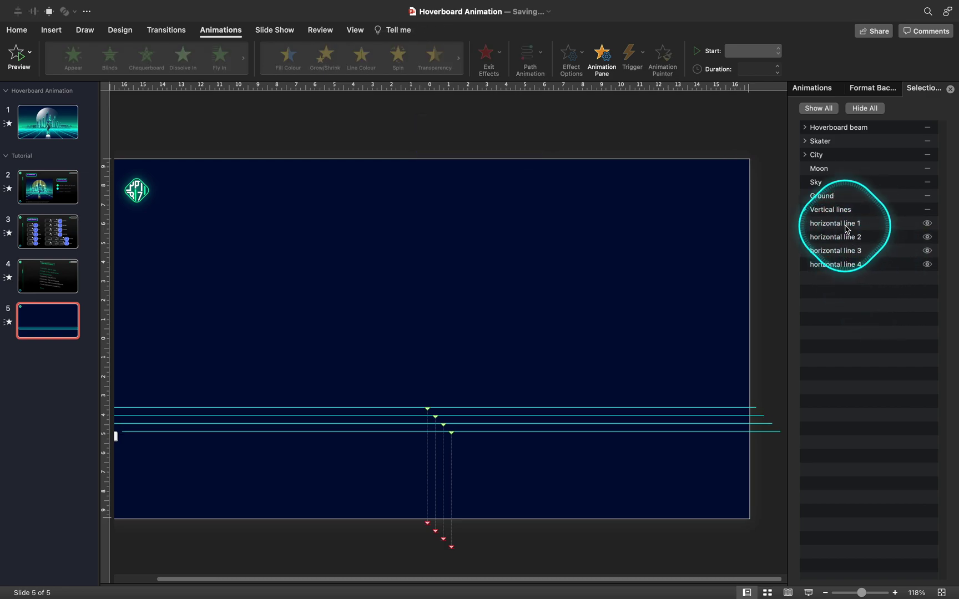
{"action": "left_click", "coordinate": [846, 266], "text": "shift"}
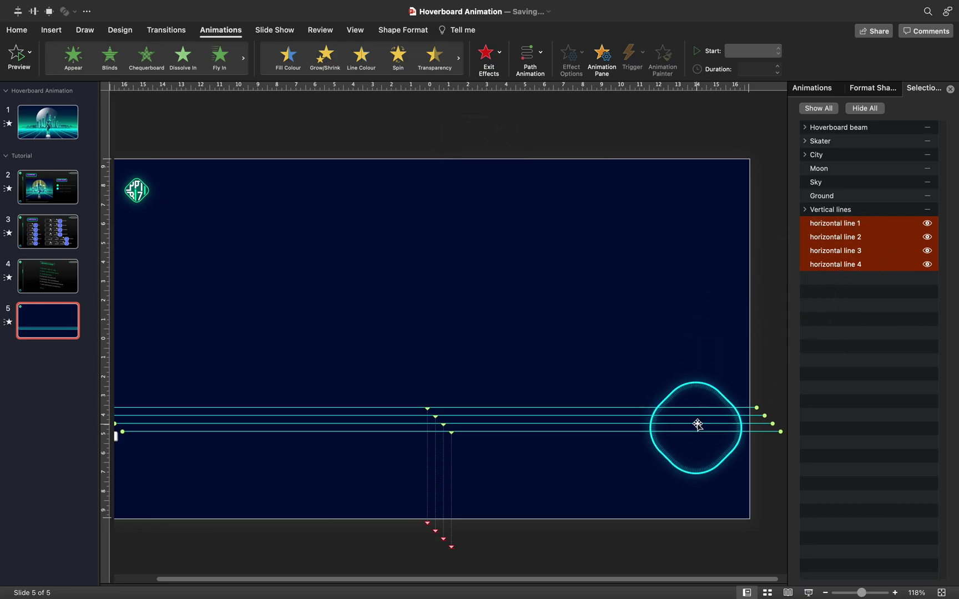
{"action": "left_click", "coordinate": [402, 33]}
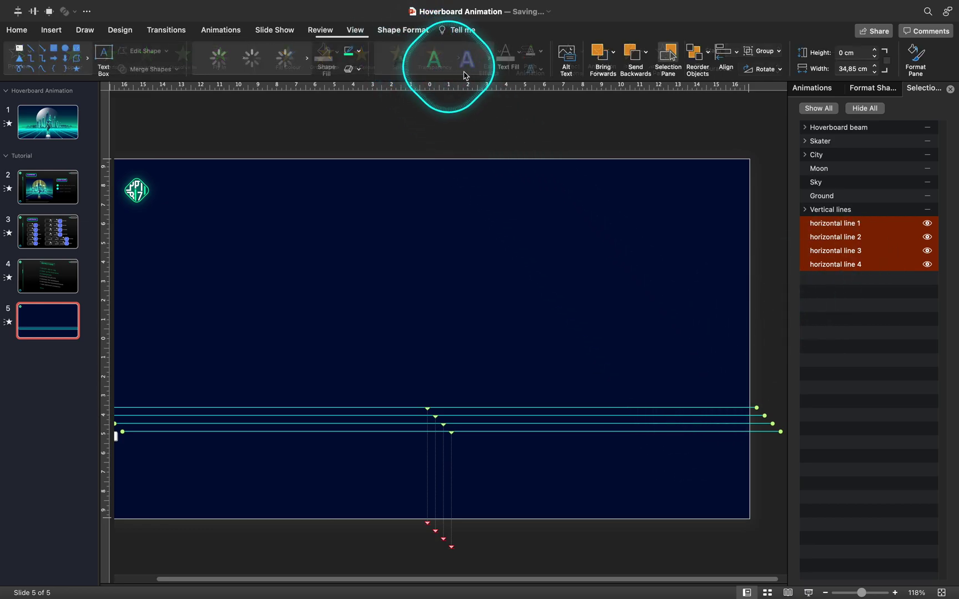
{"action": "left_click", "coordinate": [732, 55]}
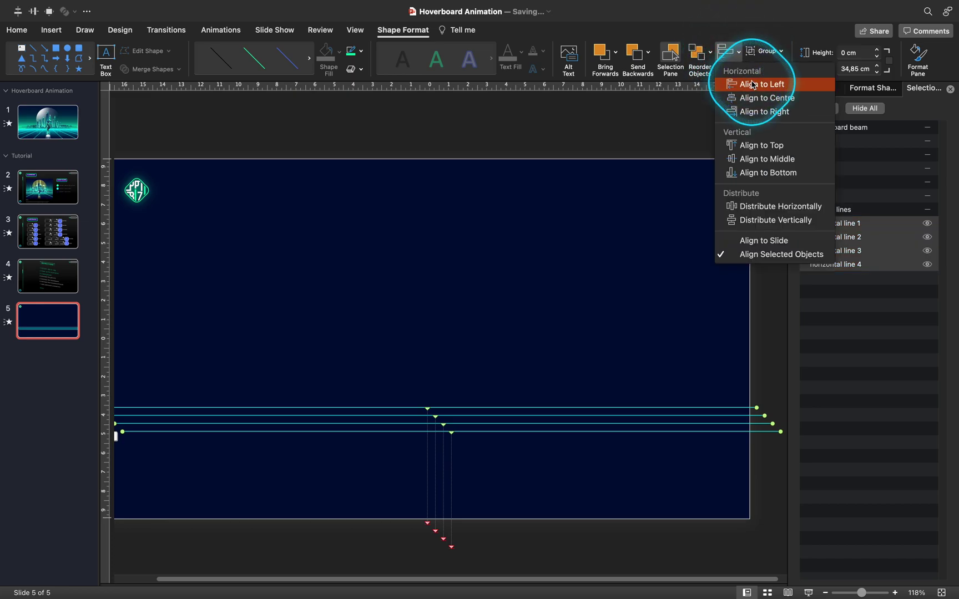
{"action": "left_click", "coordinate": [753, 84]}
{"action": "left_click", "coordinate": [730, 53]}
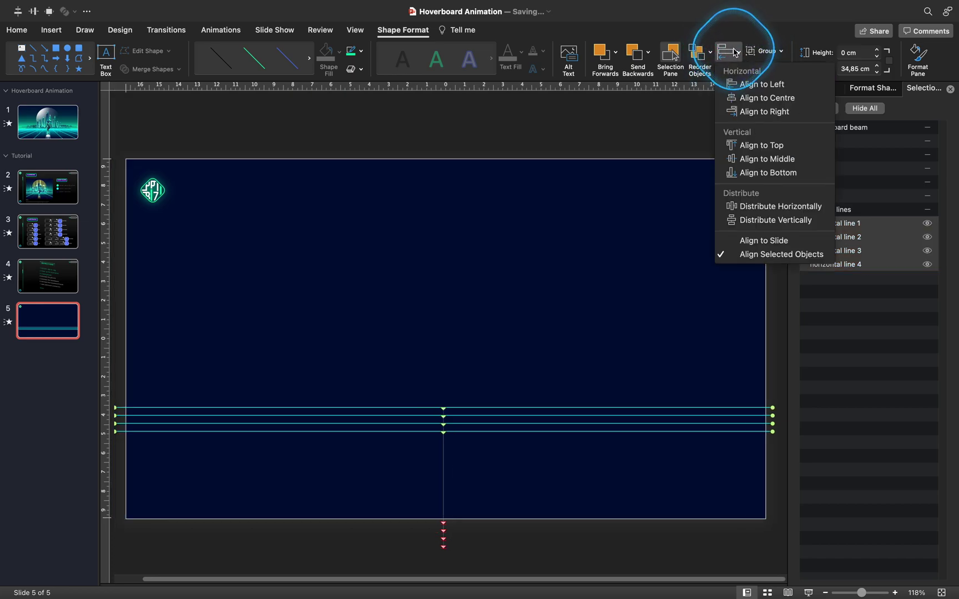
{"action": "left_click", "coordinate": [763, 145]}
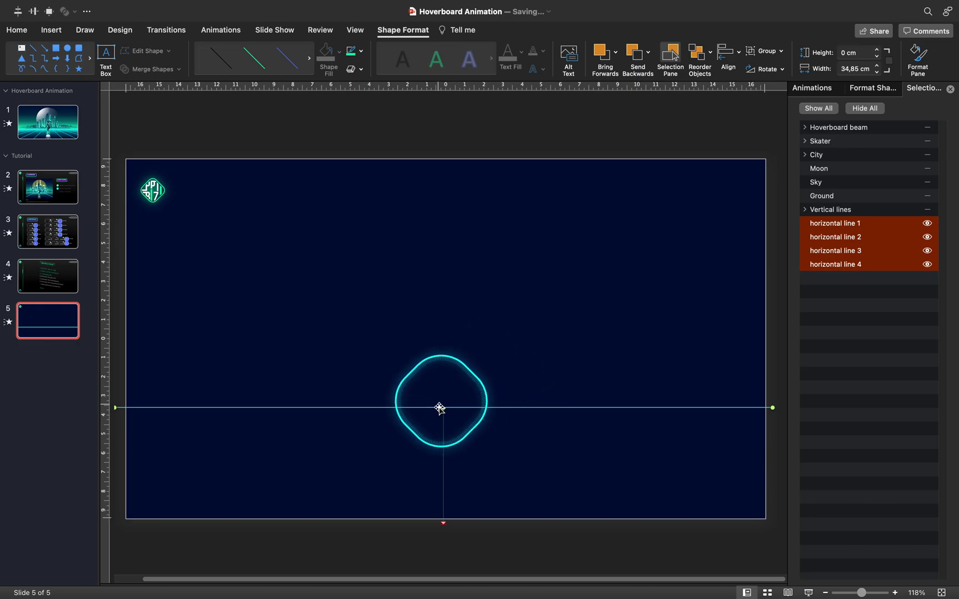
Reorder the slide's animations so that horizontal lines 1, 2, 3 and 4 follow in numerical order.
{"action": "left_click", "coordinate": [812, 93]}
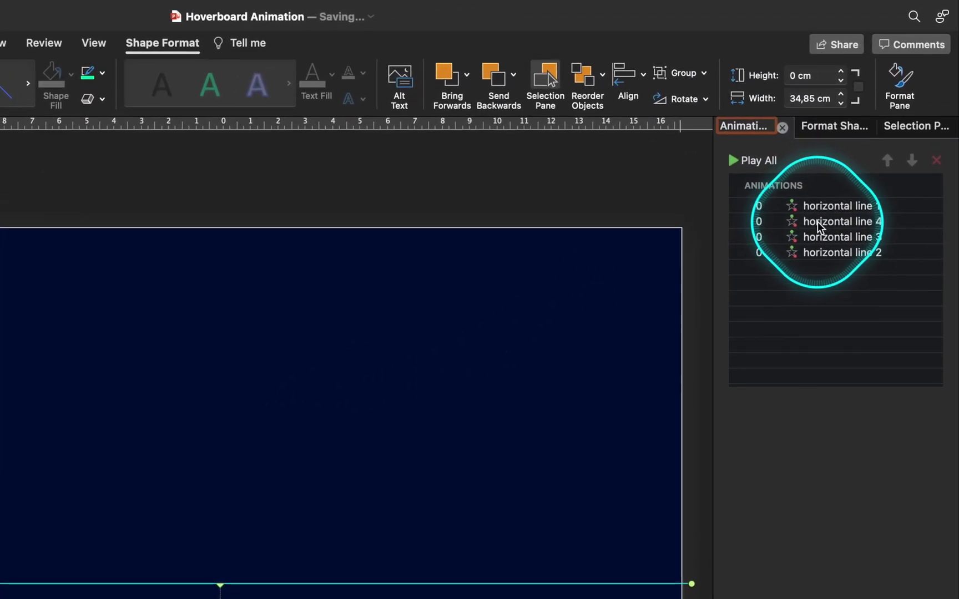
{"action": "left_click", "coordinate": [818, 222]}
{"action": "left_click", "coordinate": [833, 237]}
{"action": "left_click", "coordinate": [835, 254]}
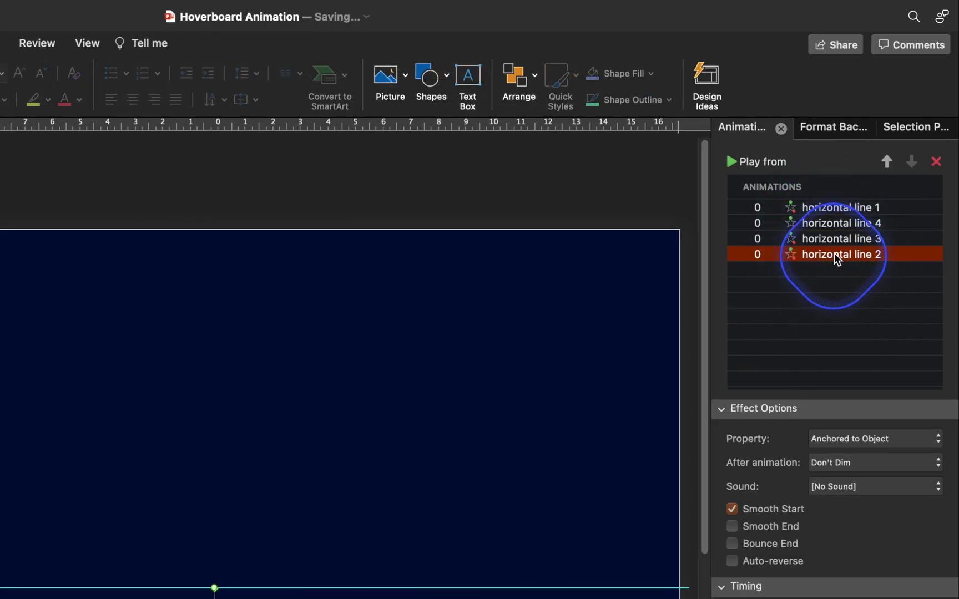
{"action": "left_click_drag", "start_coordinate": [837, 226], "coordinate": [836, 222]}
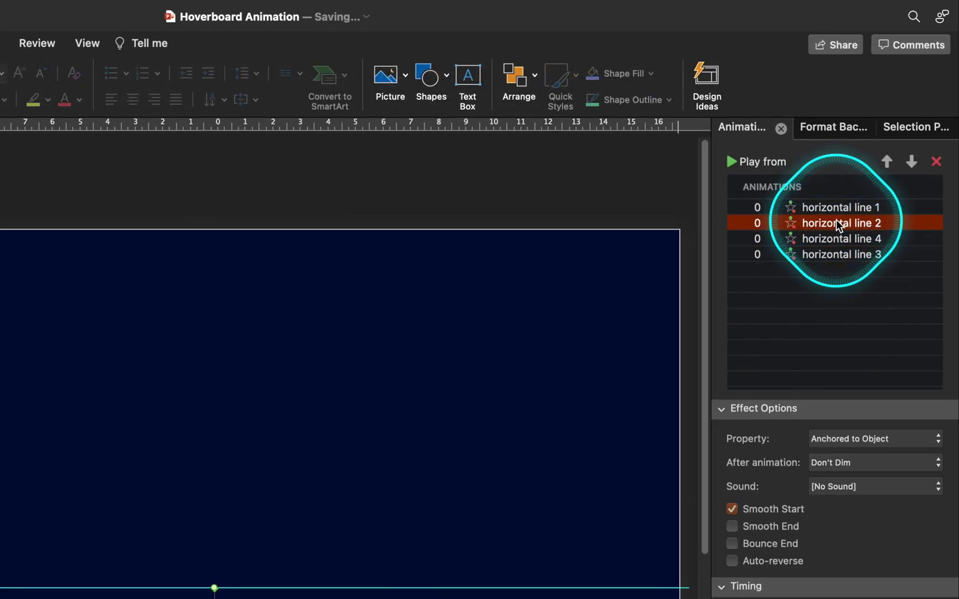
{"action": "left_click", "coordinate": [846, 258]}
{"action": "left_click_drag", "start_coordinate": [846, 258], "coordinate": [843, 233]}
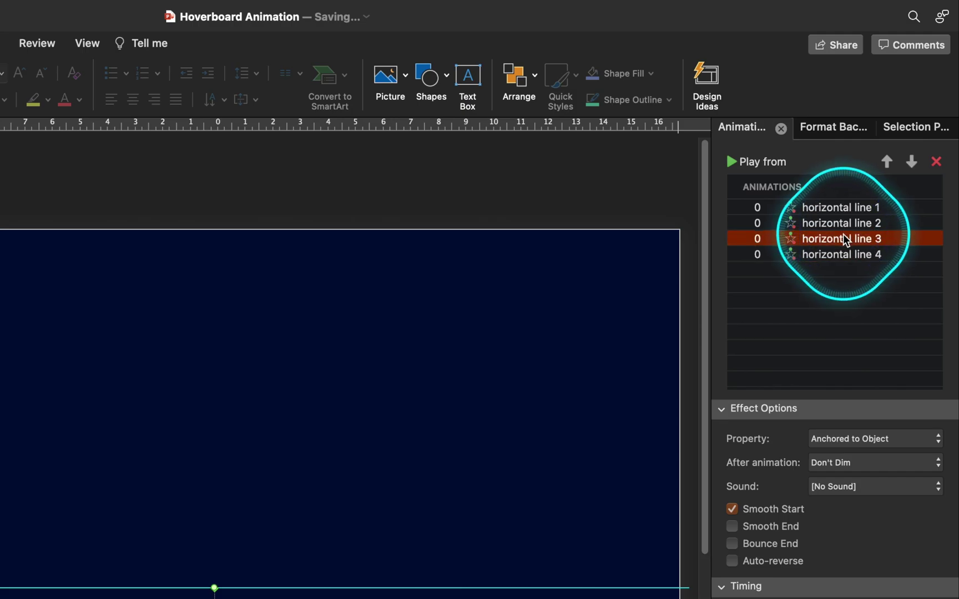
{"action": "left_click", "coordinate": [831, 274]}
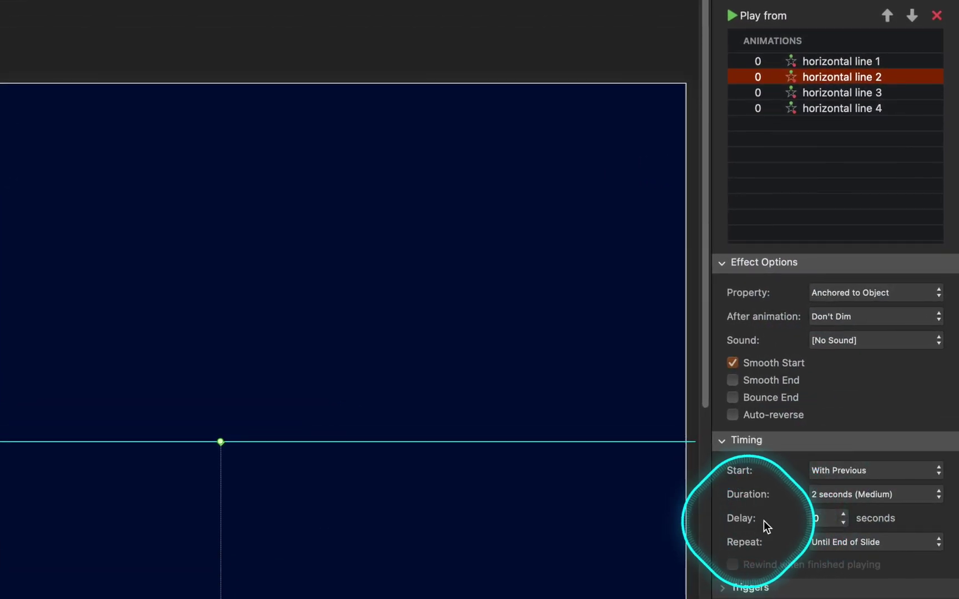
Set the animation delay of horizontal line 2 to 0,5 seconds and of horizontal line 3 to 1 second.
{"action": "left_click", "coordinate": [836, 522]}
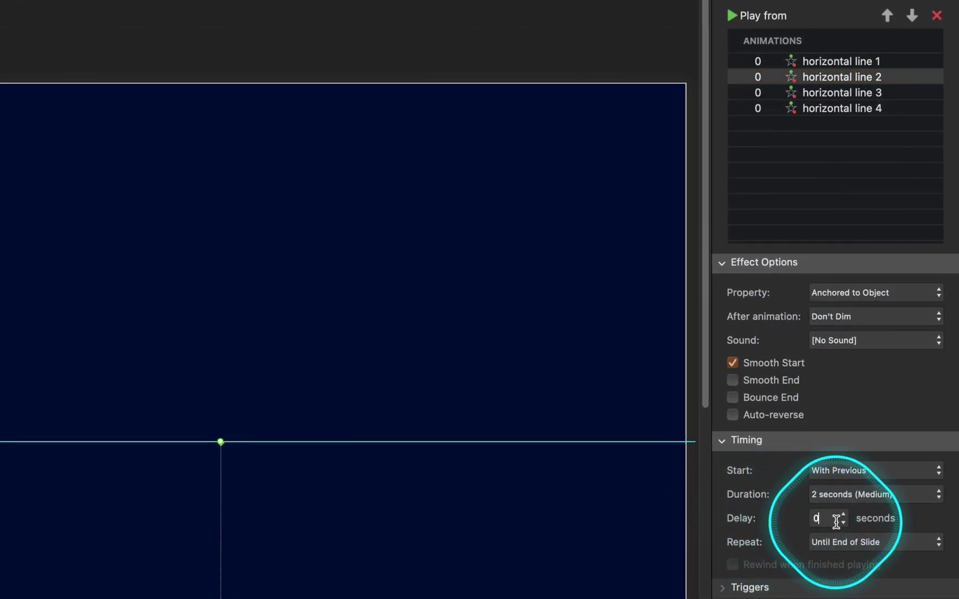
{"action": "key", "text": "Return"}
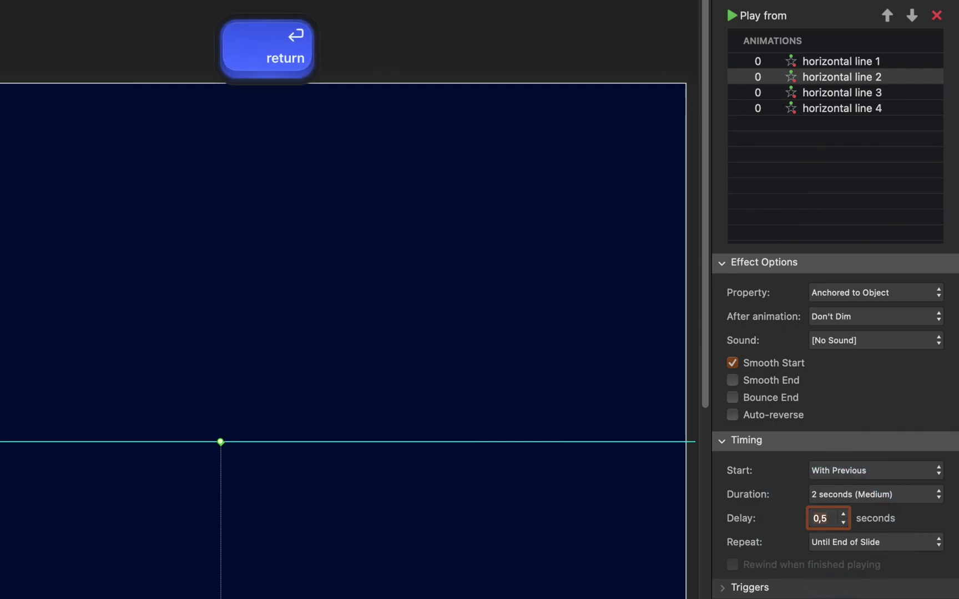
{"action": "left_click", "coordinate": [825, 95]}
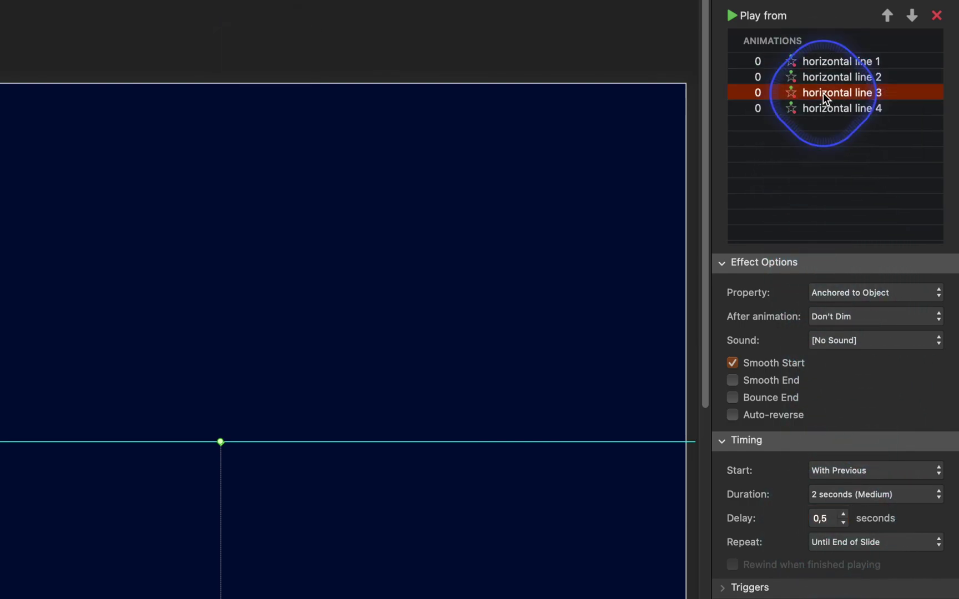
{"action": "left_click", "coordinate": [828, 519]}
{"action": "double_click", "coordinate": [828, 519]}
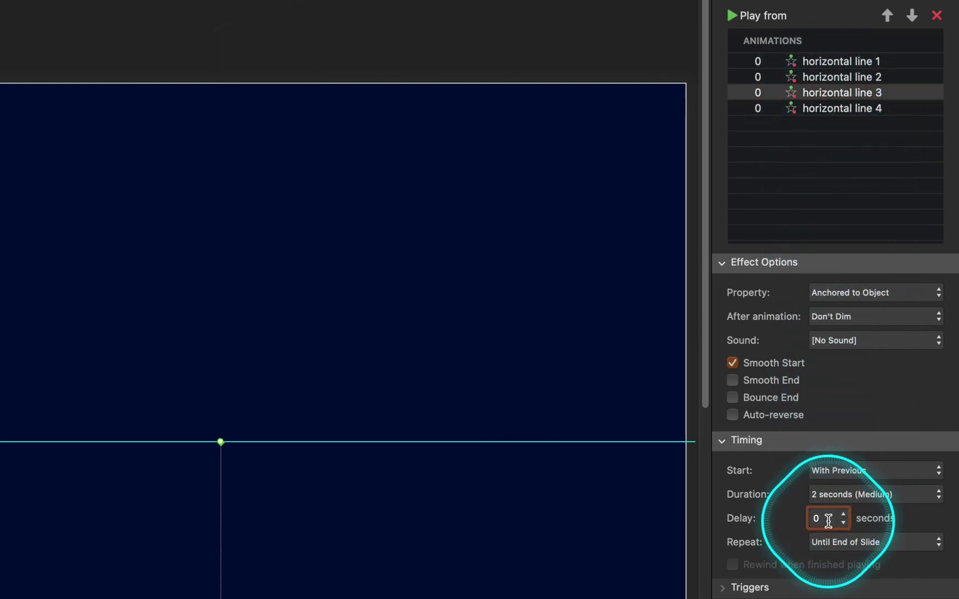
{"action": "key", "text": "BackSpace"}
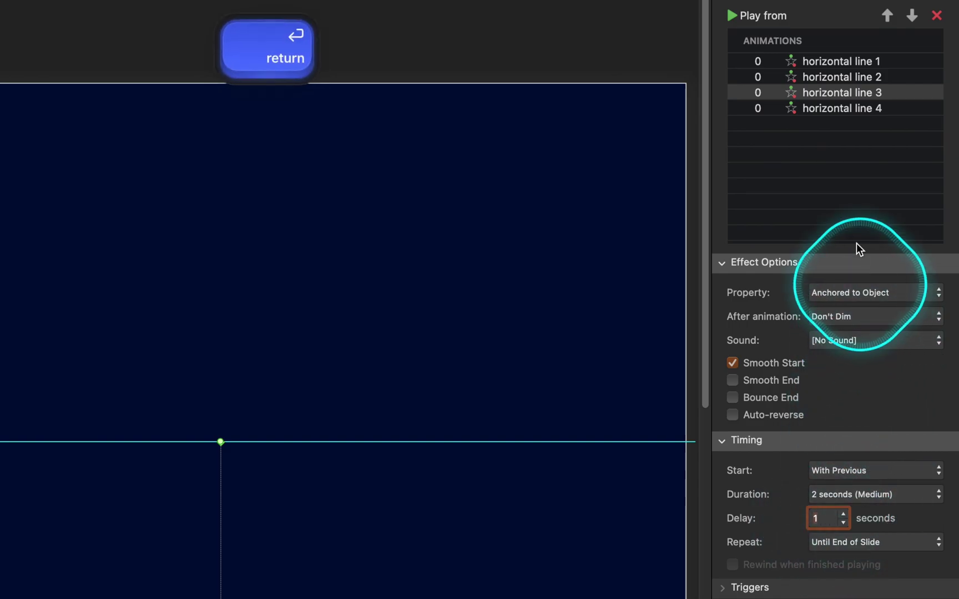
Set the animation delay of horizontal line 4 to 1,5 seconds.
{"action": "left_click", "coordinate": [824, 108]}
{"action": "double_click", "coordinate": [821, 517]}
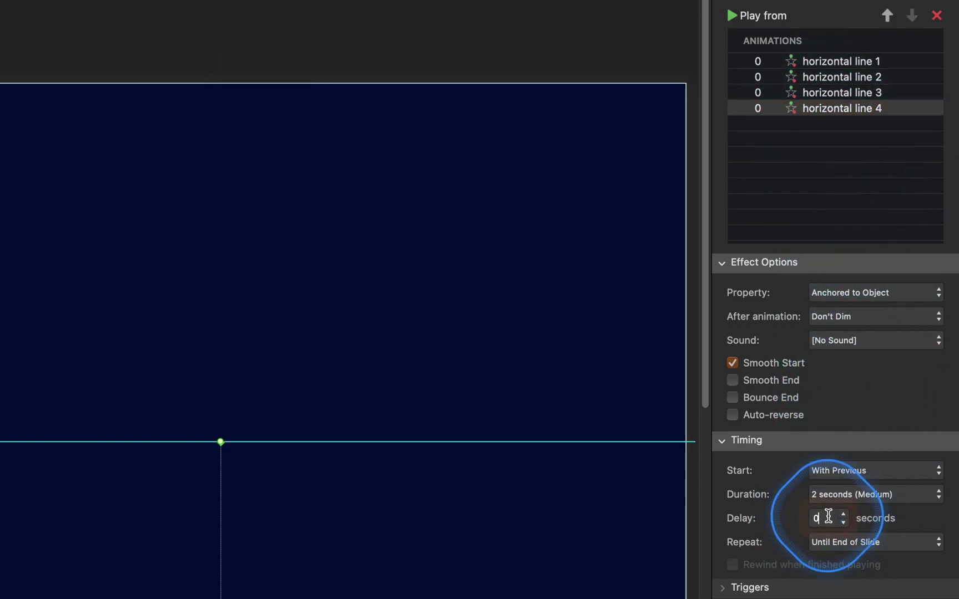
{"action": "key", "text": "BackSpace"}
{"action": "type", "text": "15"}
{"action": "key", "text": "Return"}
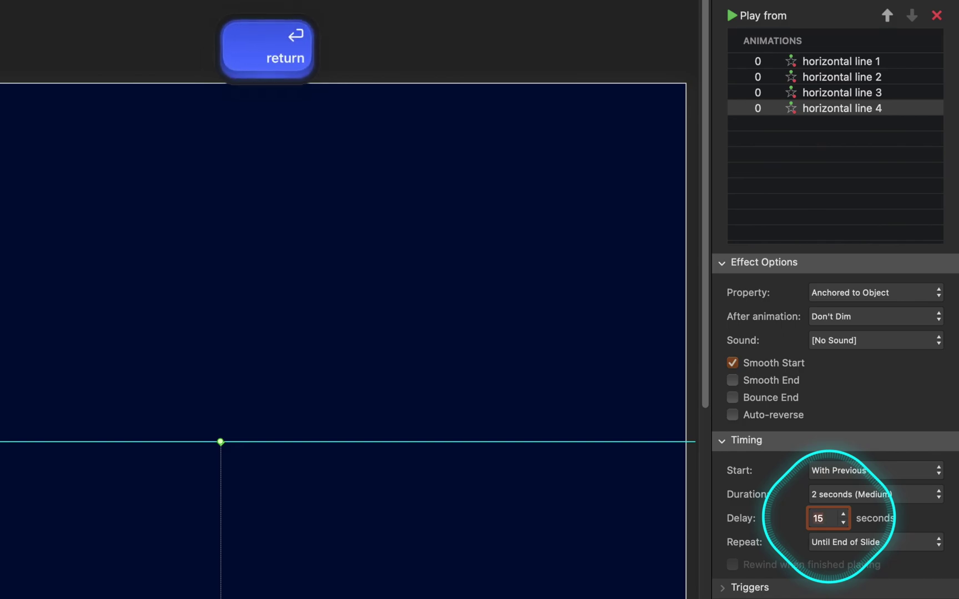
{"action": "double_click", "coordinate": [824, 518]}
{"action": "type", "text": "1"}
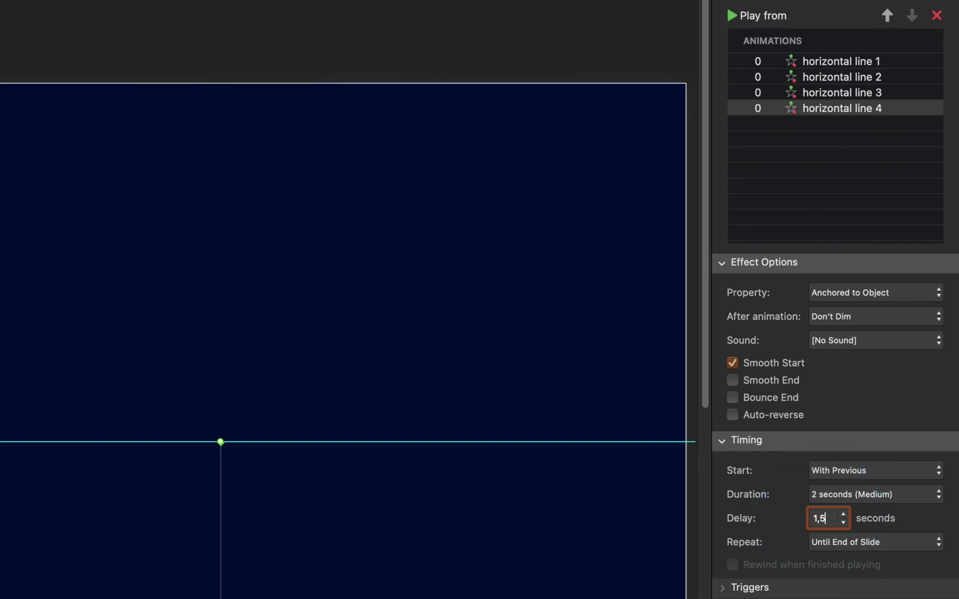
{"action": "key", "text": "Return"}
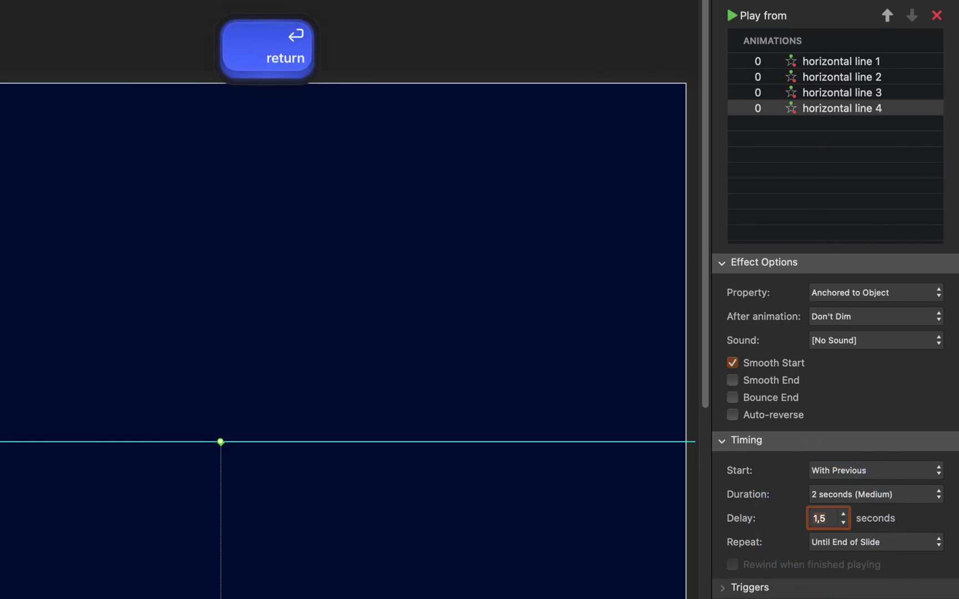
Review the delays of the four line animations, play the slide as a slide show to check their staggered motion, and return to editing.
{"action": "left_click", "coordinate": [824, 58]}
{"action": "left_click", "coordinate": [835, 75]}
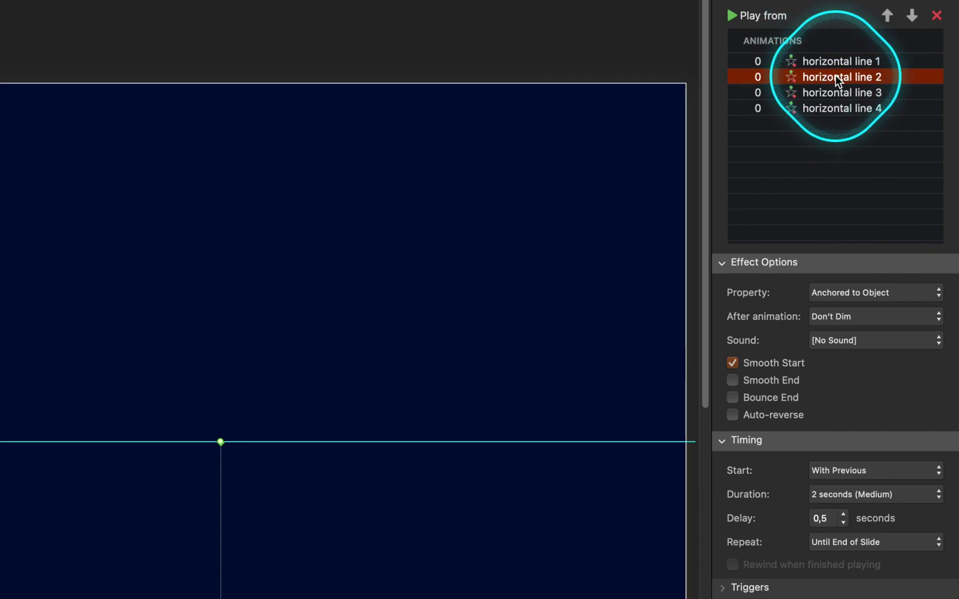
{"action": "left_click", "coordinate": [835, 92]}
{"action": "left_click", "coordinate": [834, 109]}
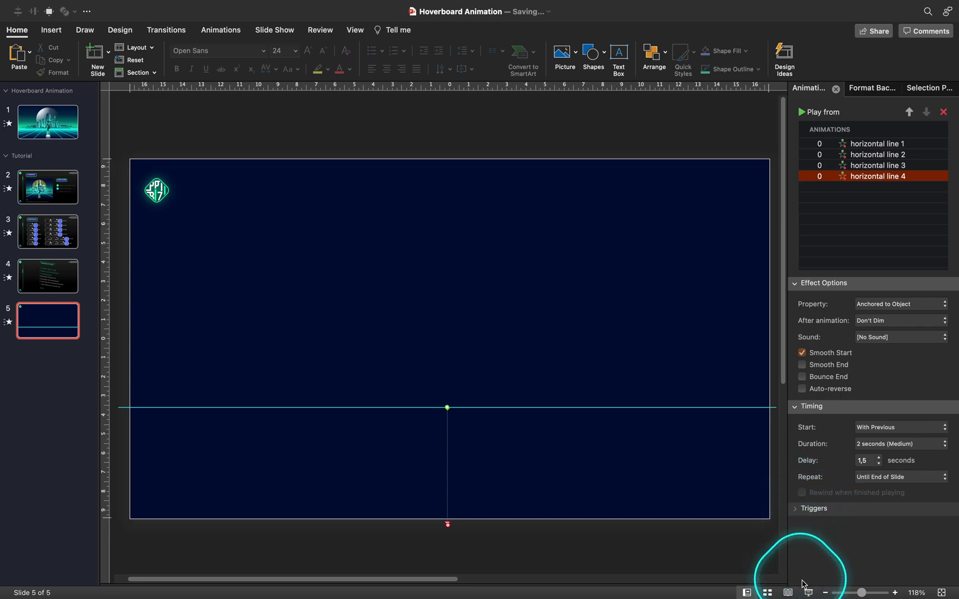
{"action": "left_click", "coordinate": [808, 592]}
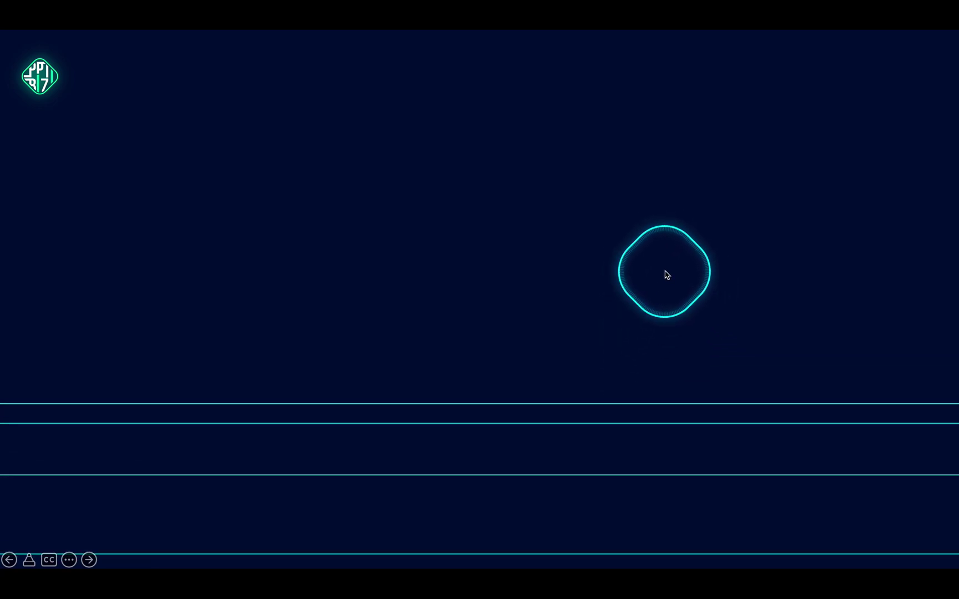
{"action": "key", "text": "Escape"}
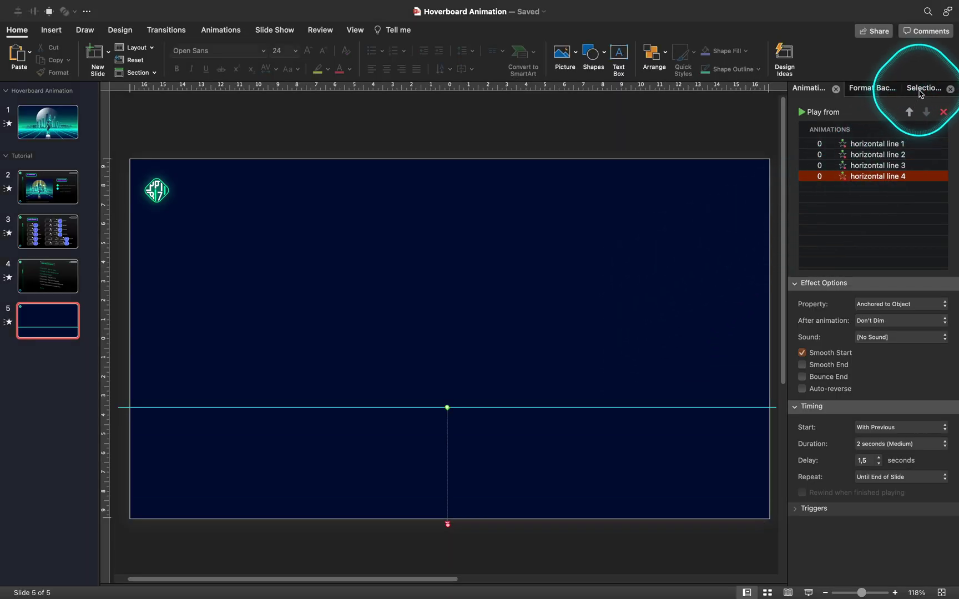
Show the Vertical lines group, check the moving grid in a slide show, and return to editing.
{"action": "left_click", "coordinate": [921, 89]}
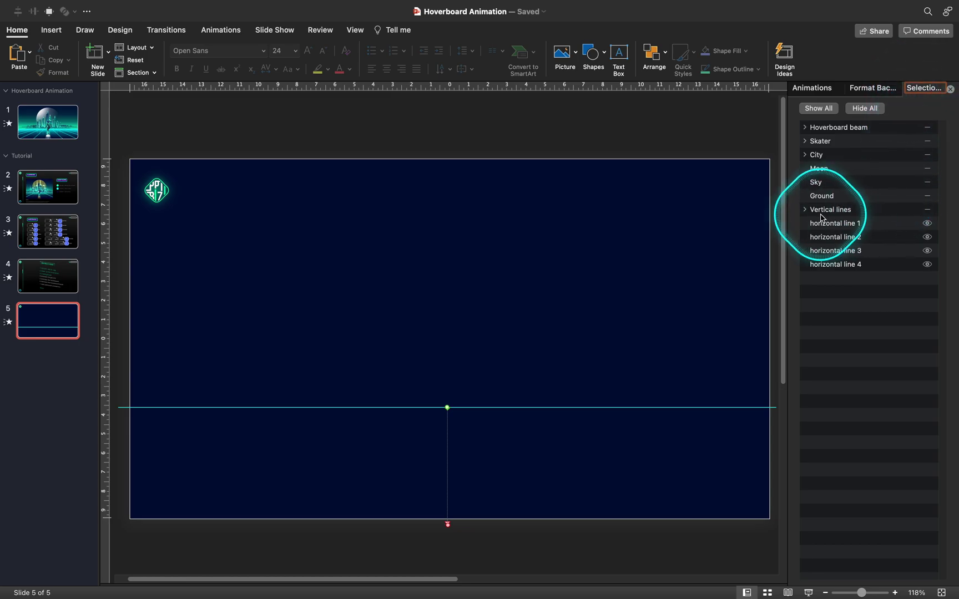
{"action": "left_click", "coordinate": [927, 211]}
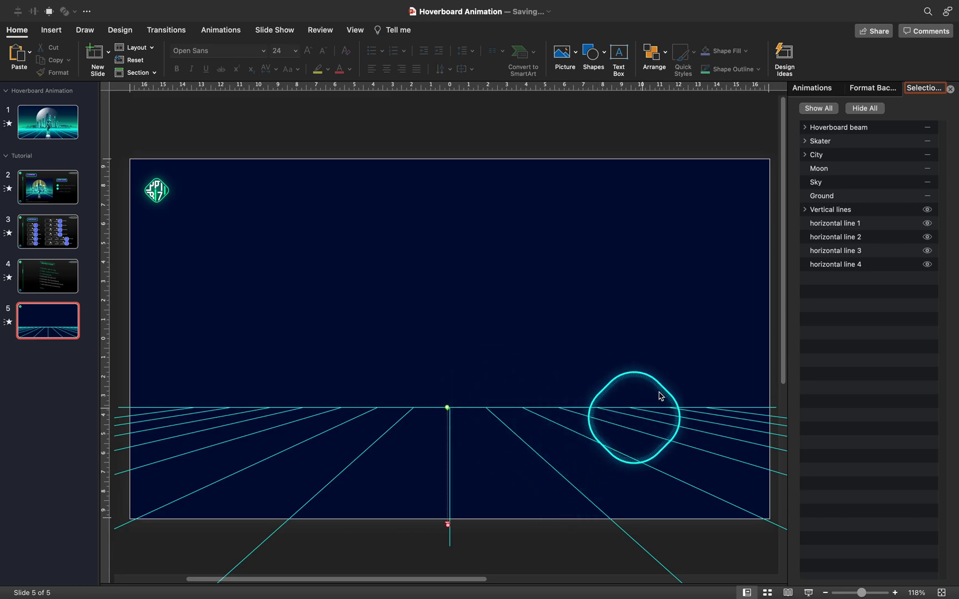
{"action": "left_click", "coordinate": [809, 592]}
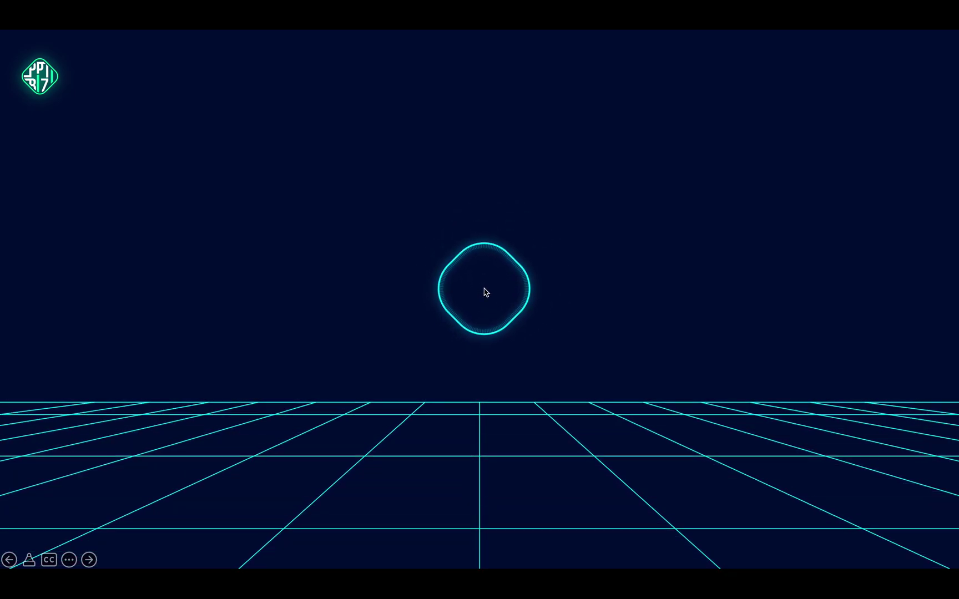
{"action": "key", "text": "Escape"}
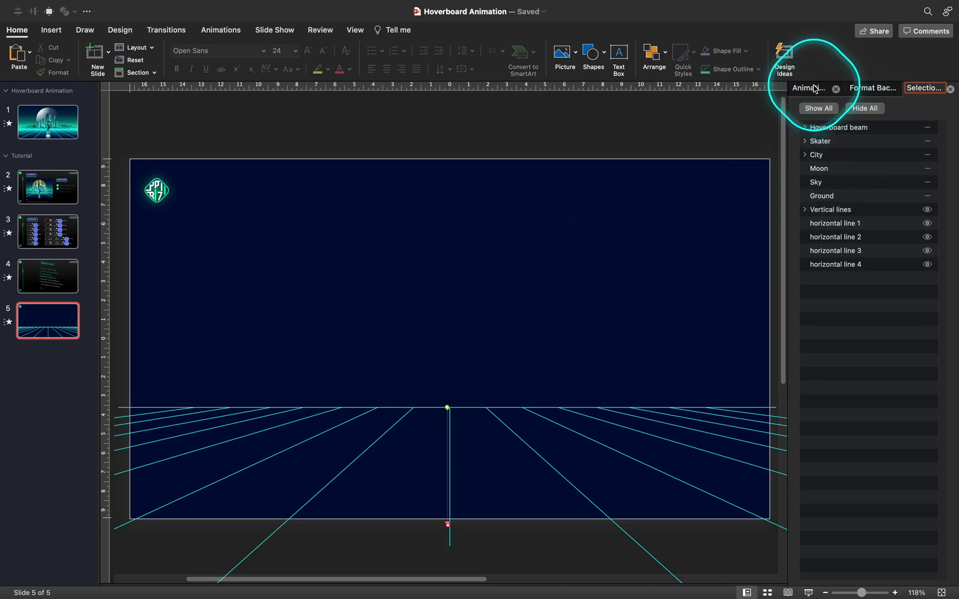
Make the Ground, Sky, Moon, City, Skater and Hoverboard beam visible again, select the Skater group and go to the instructions slide.
{"action": "left_click", "coordinate": [928, 197]}
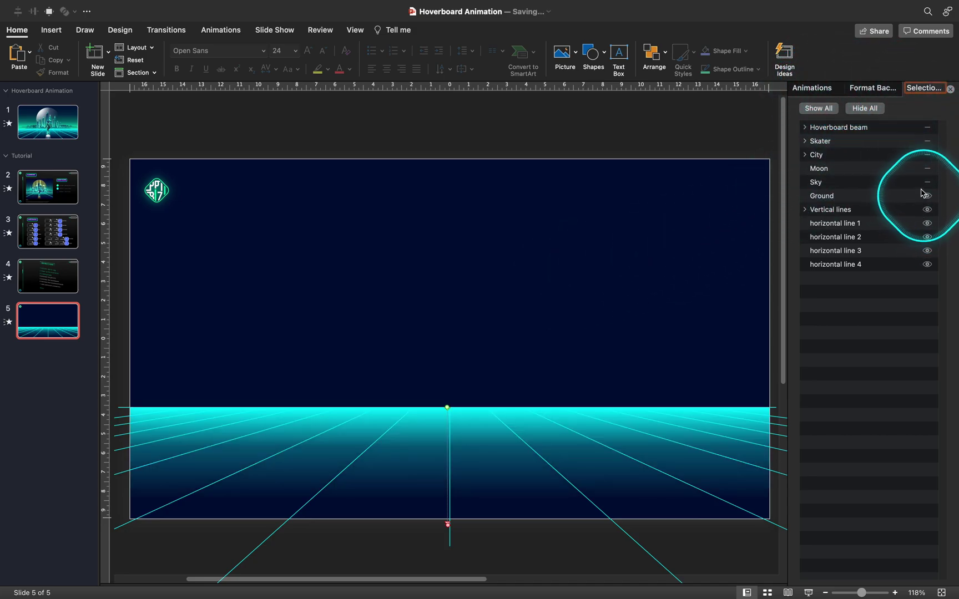
{"action": "left_click", "coordinate": [927, 183]}
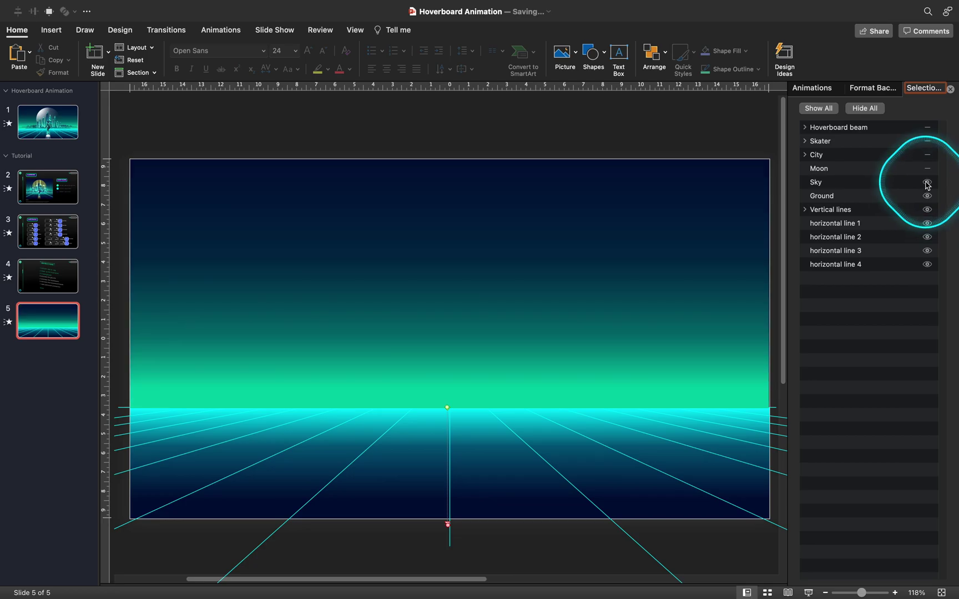
{"action": "left_click", "coordinate": [927, 169]}
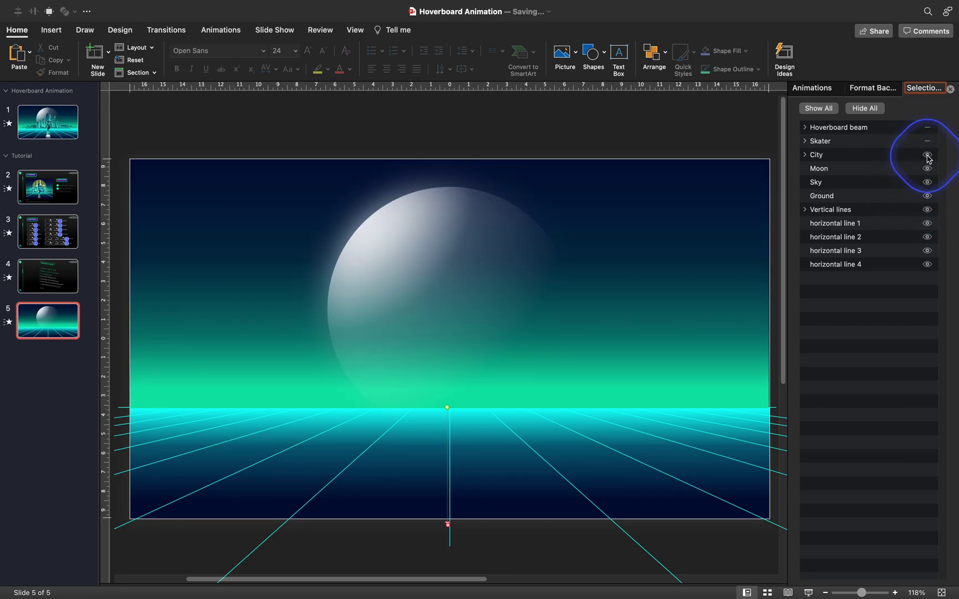
{"action": "left_click", "coordinate": [927, 157]}
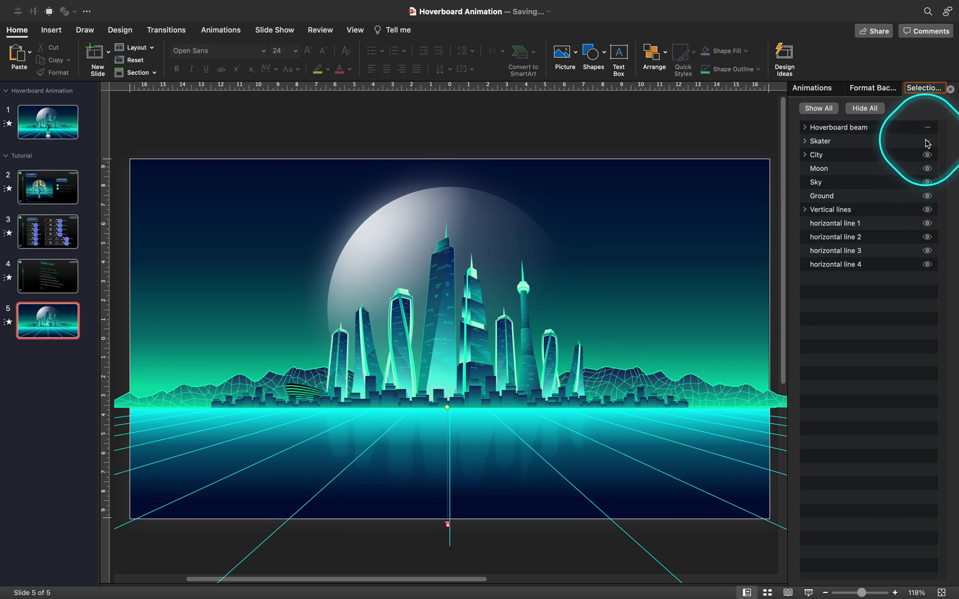
{"action": "left_click", "coordinate": [927, 142]}
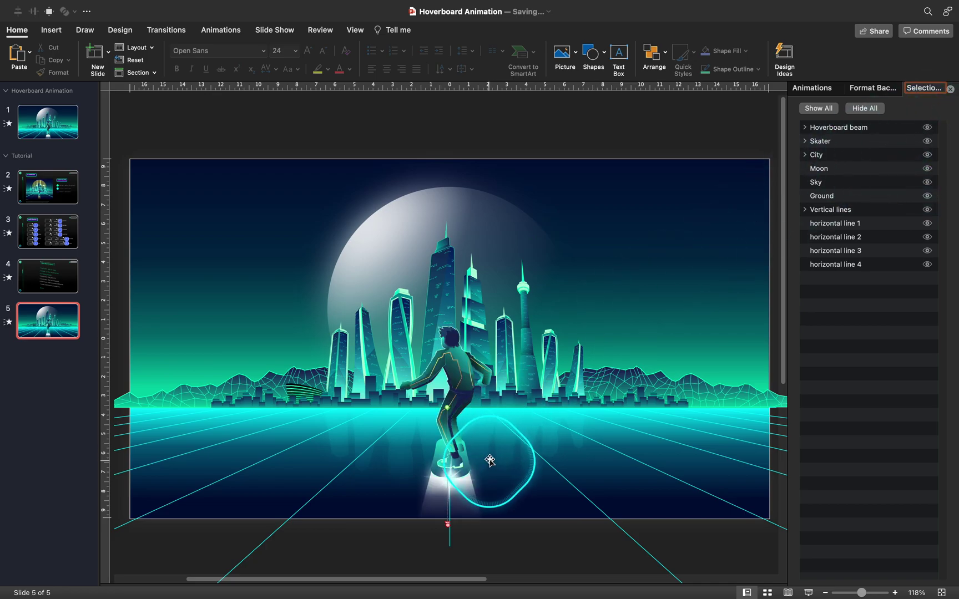
{"action": "left_click", "coordinate": [840, 143]}
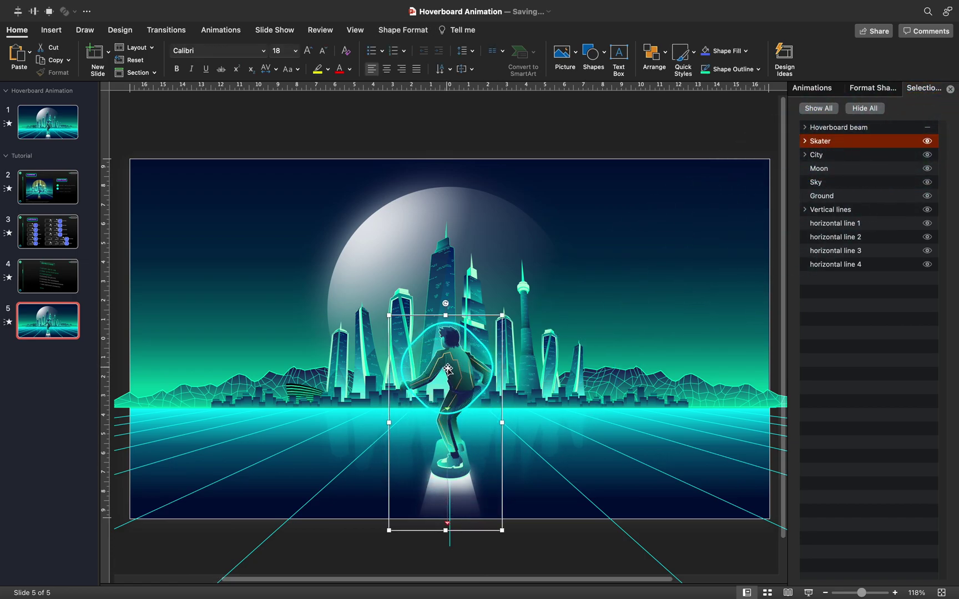
{"action": "left_click", "coordinate": [66, 280]}
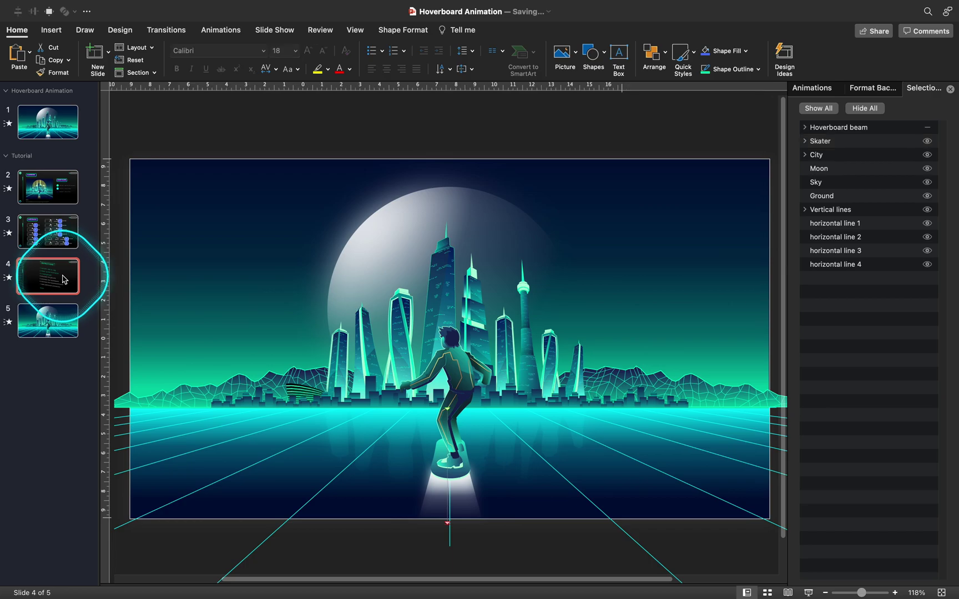
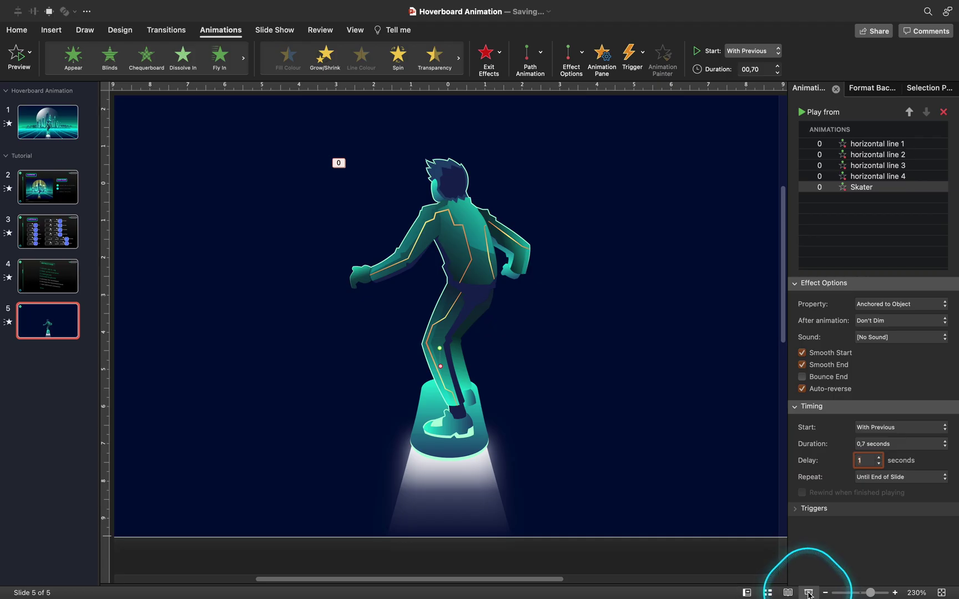
Check the skater's motion in a slide show, unhide all objects, play the full scene in a slide show and return to editing.
{"action": "left_click", "coordinate": [808, 592]}
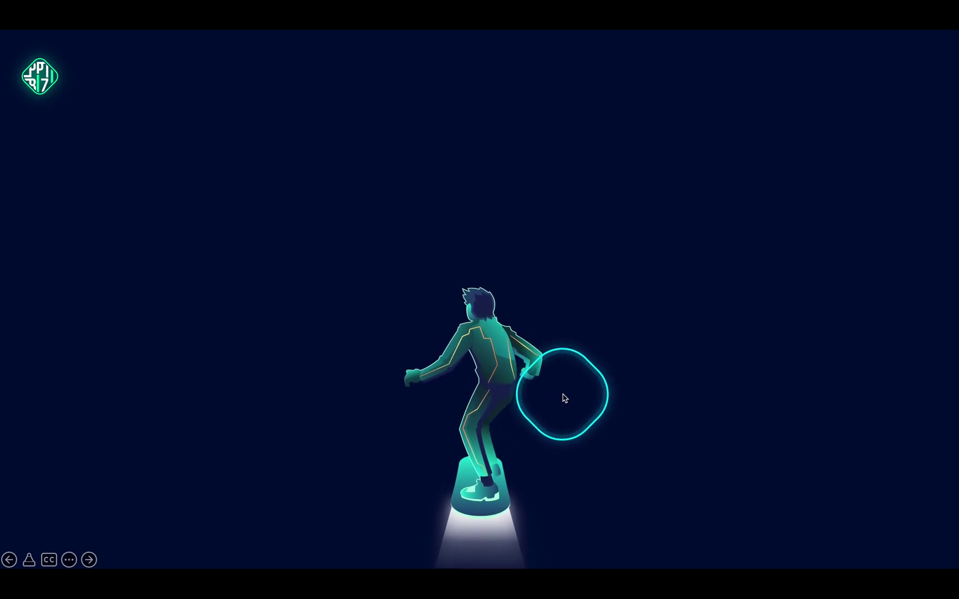
{"action": "key", "text": "Escape"}
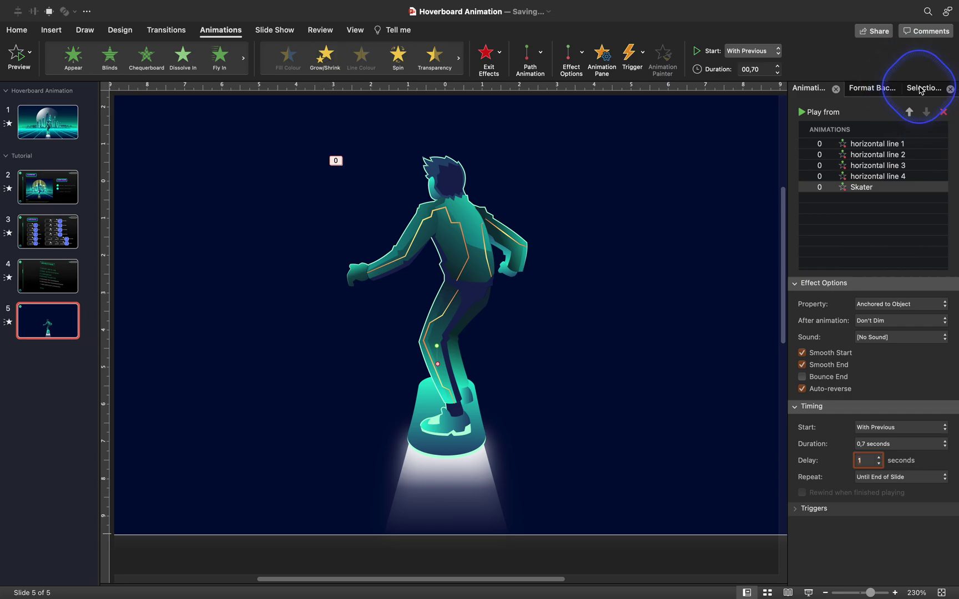
{"action": "left_click", "coordinate": [920, 90]}
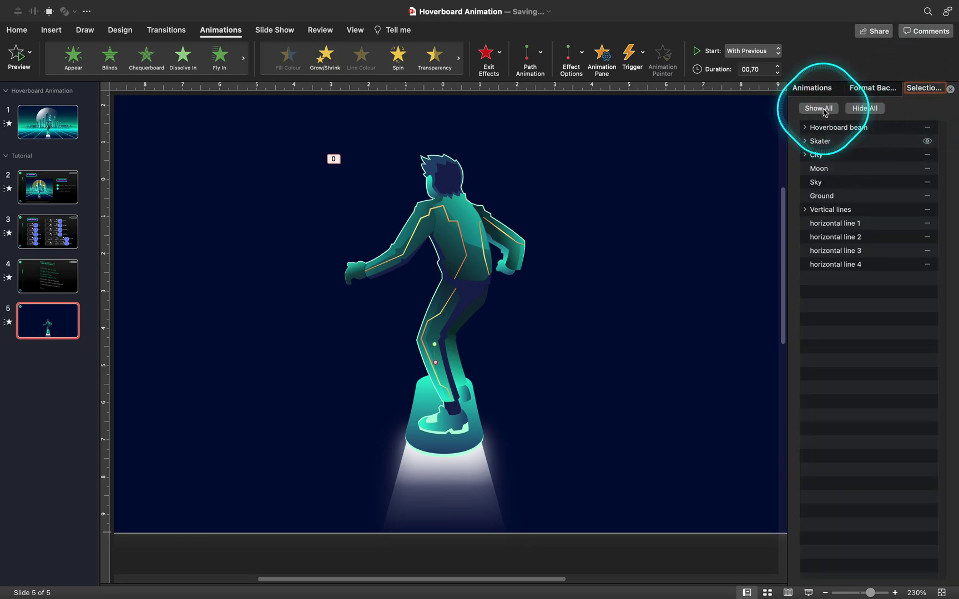
{"action": "left_click", "coordinate": [818, 109]}
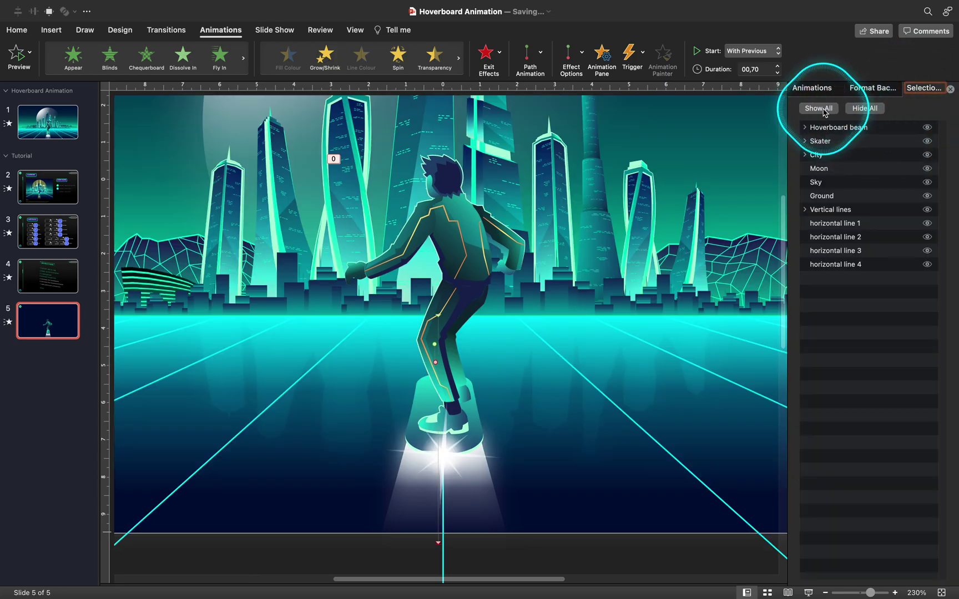
{"action": "left_click", "coordinate": [809, 593]}
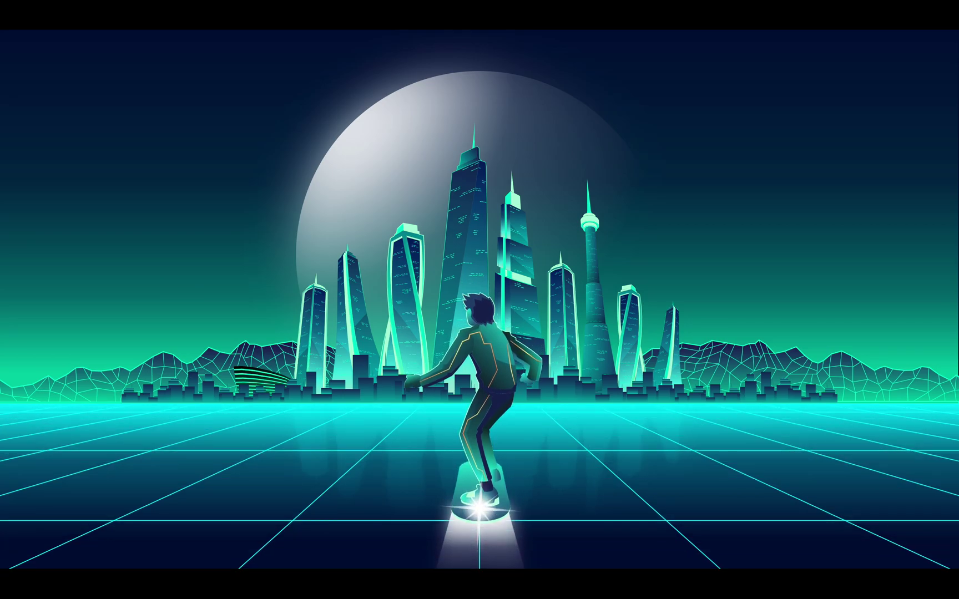
{"action": "key", "text": "Escape"}
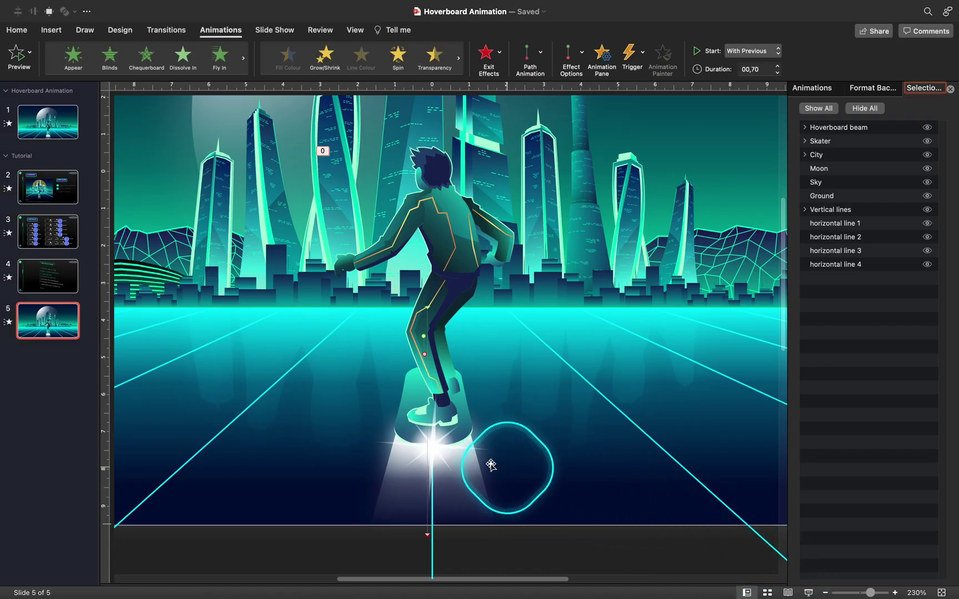
Mark item 5, Animate the hoverboard, as finished in green text on the instructions slide.
{"action": "left_click_drag", "start_coordinate": [439, 433], "coordinate": [67, 279]}
{"action": "left_click", "coordinate": [68, 279]}
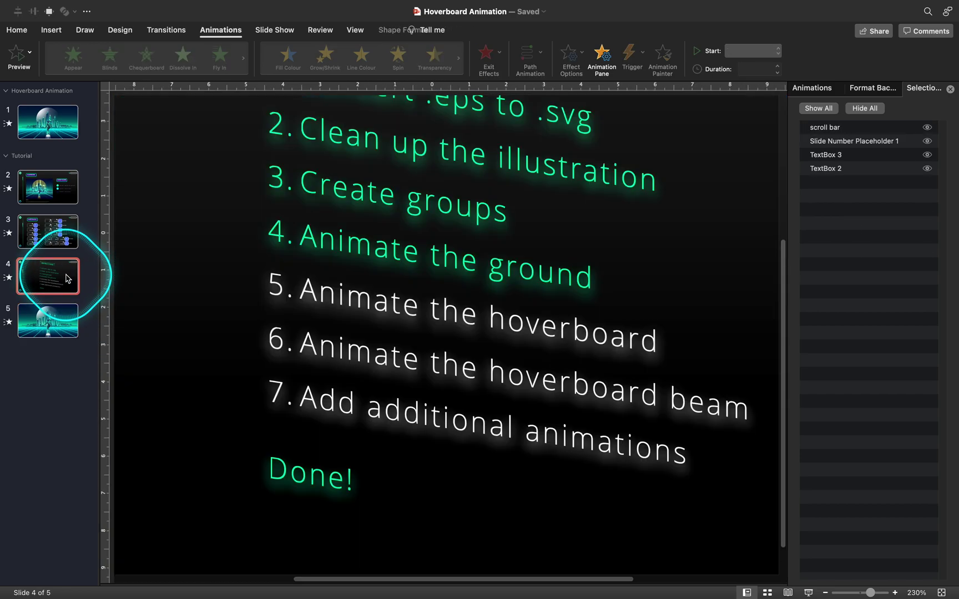
{"action": "left_click", "coordinate": [942, 593]}
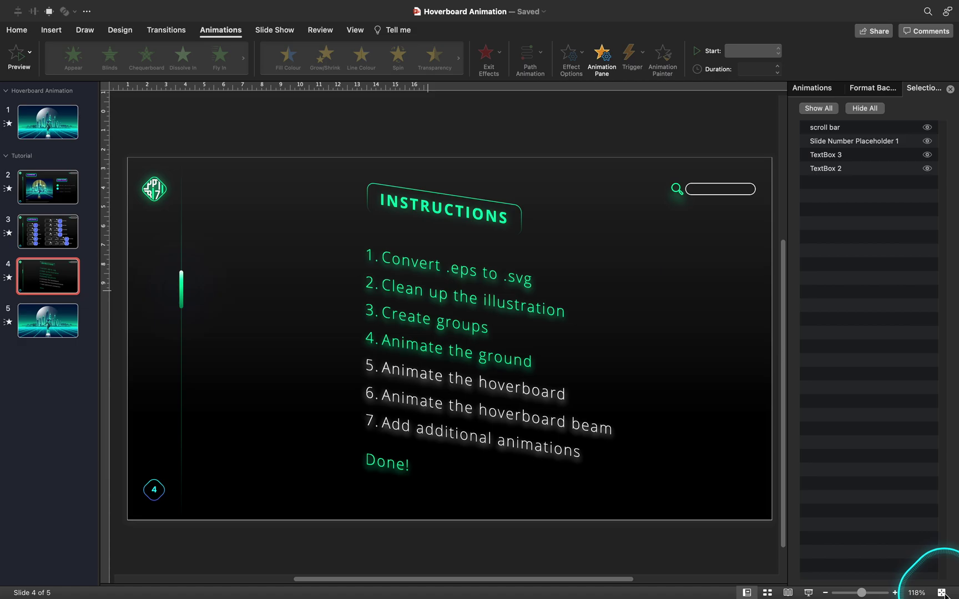
{"action": "left_click_drag", "start_coordinate": [469, 379], "coordinate": [503, 415]}
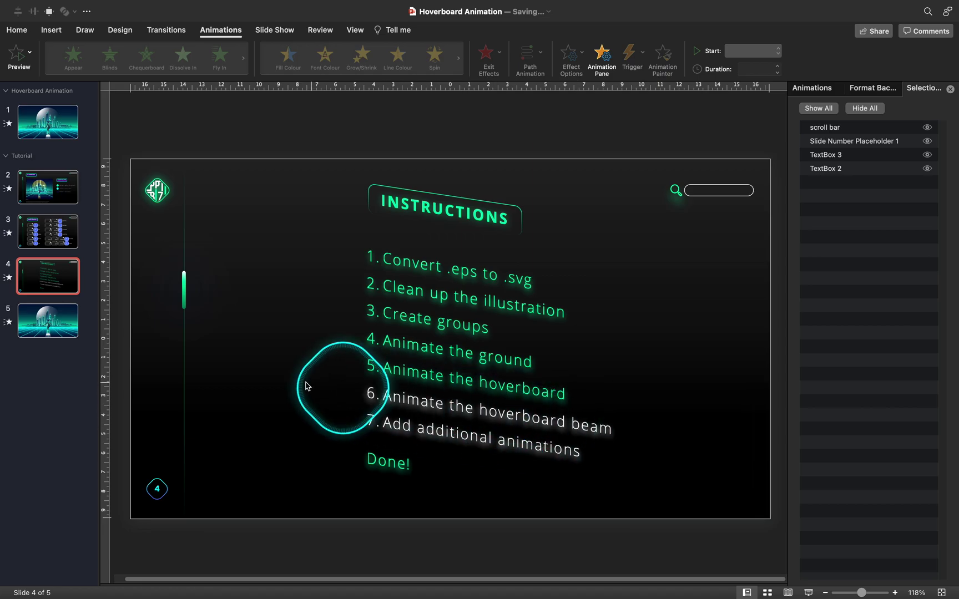
Hide all objects on slide 5 except the Skater and Hoverboard beam groups.
{"action": "left_click", "coordinate": [53, 324]}
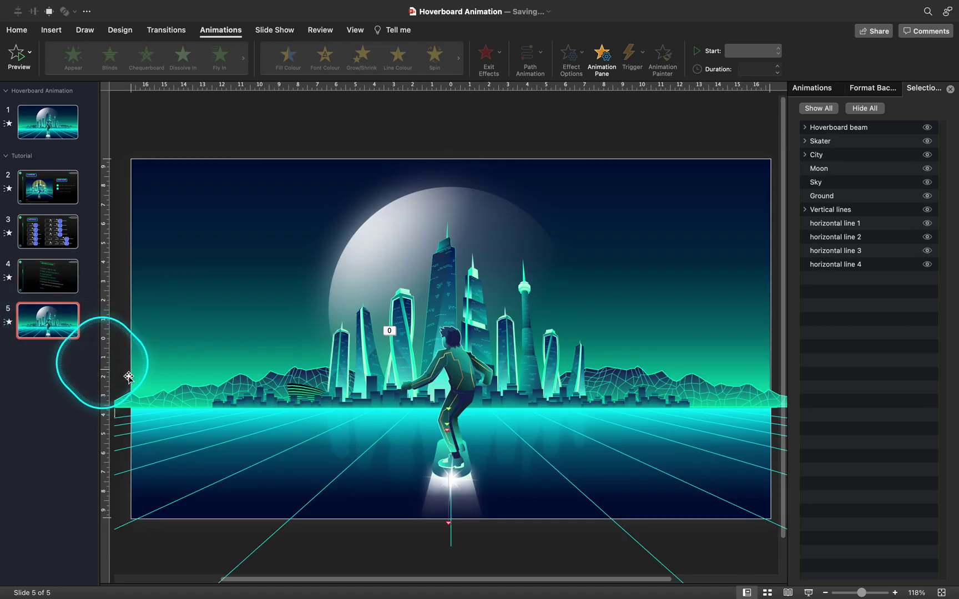
{"action": "left_click", "coordinate": [864, 108]}
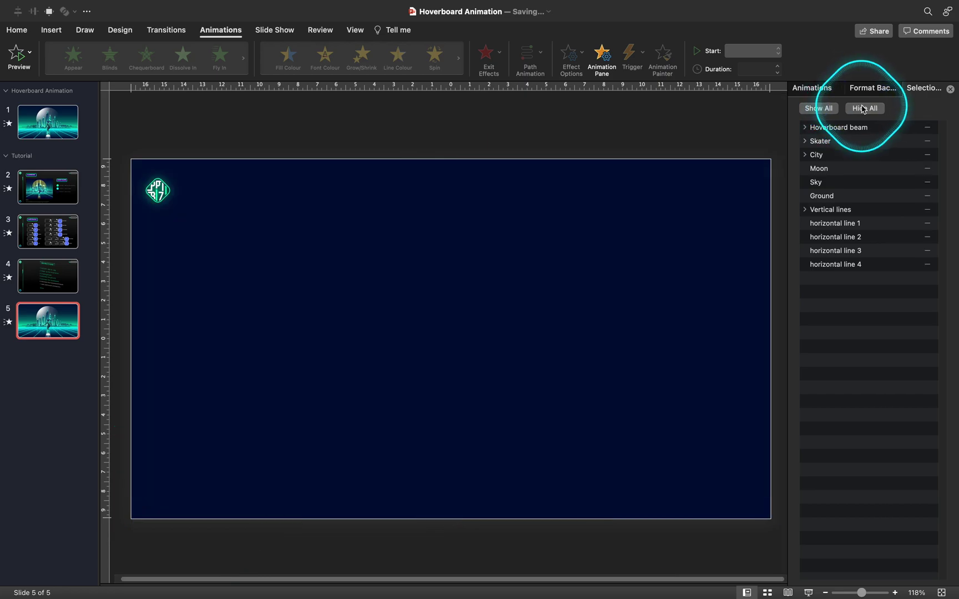
{"action": "left_click", "coordinate": [927, 142]}
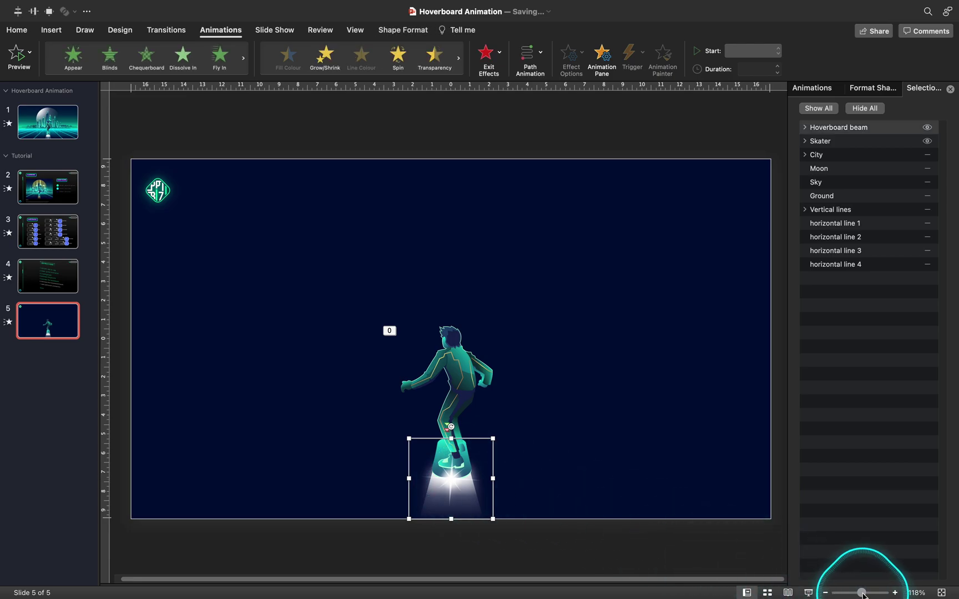
{"action": "left_click_drag", "start_coordinate": [862, 594], "coordinate": [872, 594]}
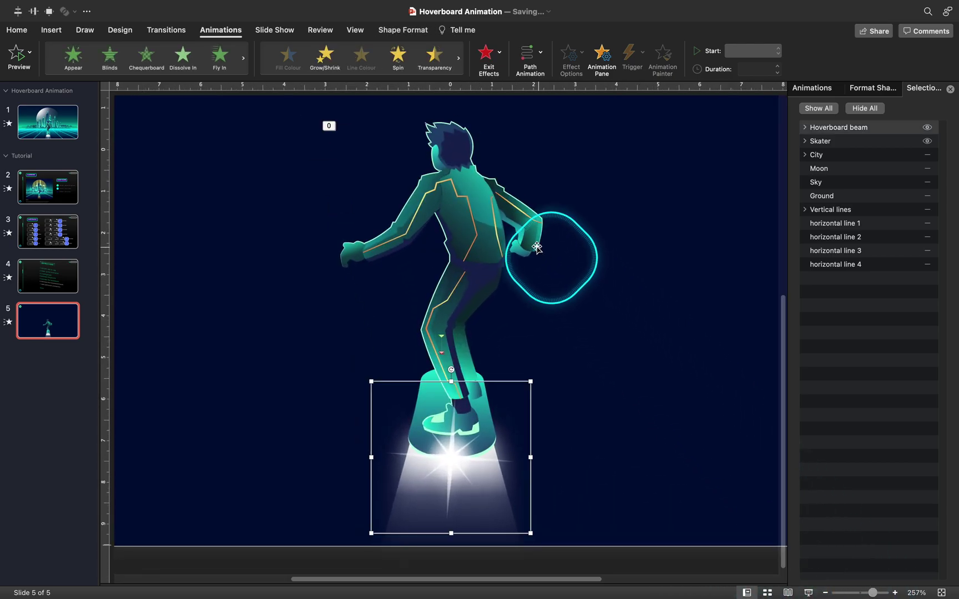
Copy the Skater's motion animation to the Hoverboard beam with Animation Painter and select the beam's new animation to check its settings.
{"action": "left_click", "coordinate": [461, 204]}
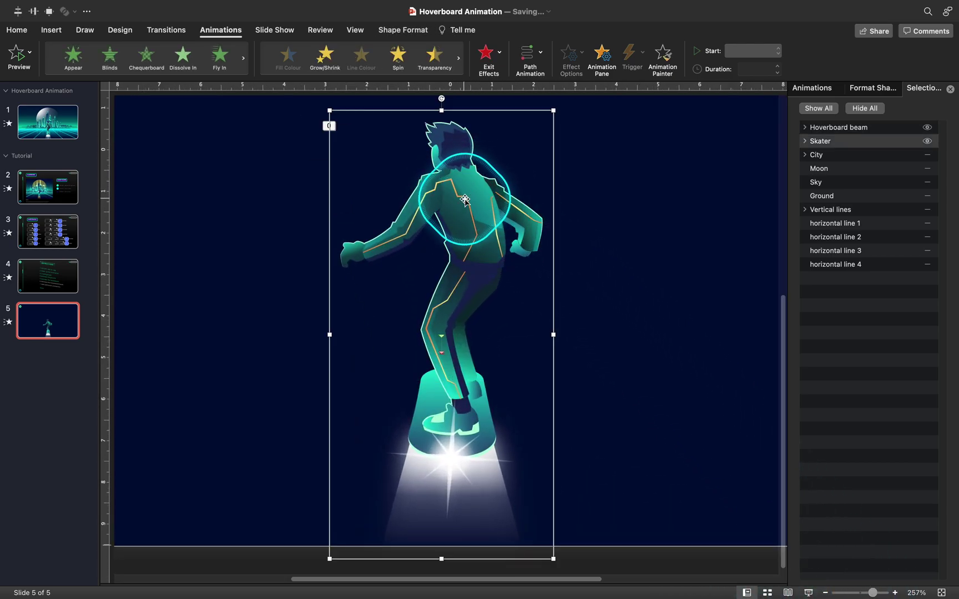
{"action": "left_click", "coordinate": [664, 57]}
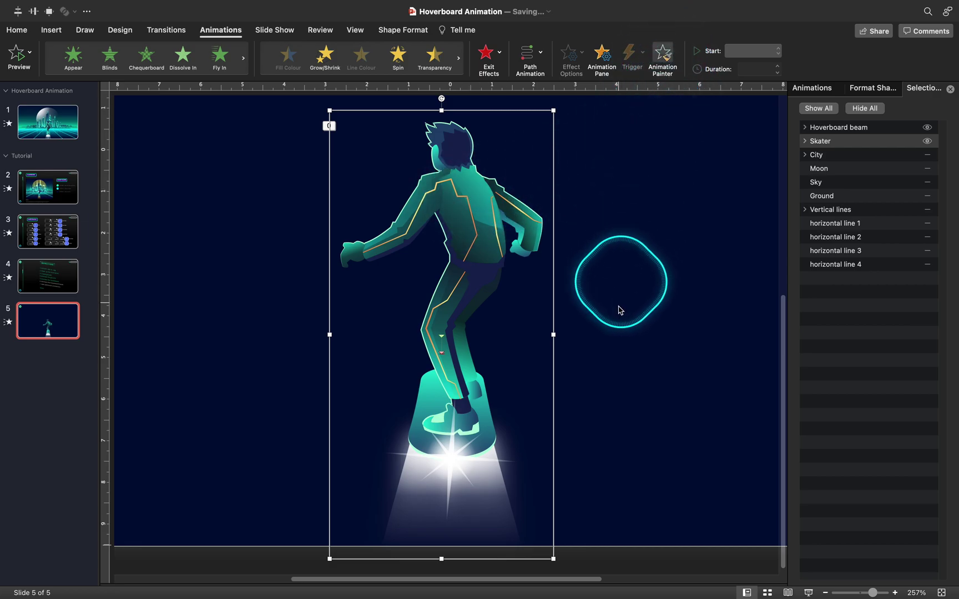
{"action": "left_click", "coordinate": [455, 463]}
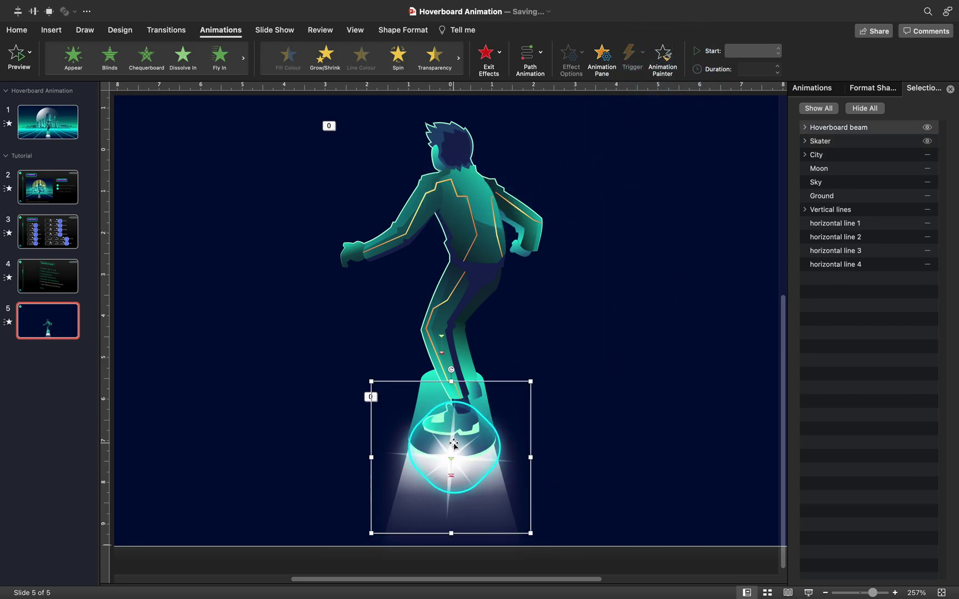
{"action": "left_click", "coordinate": [810, 88]}
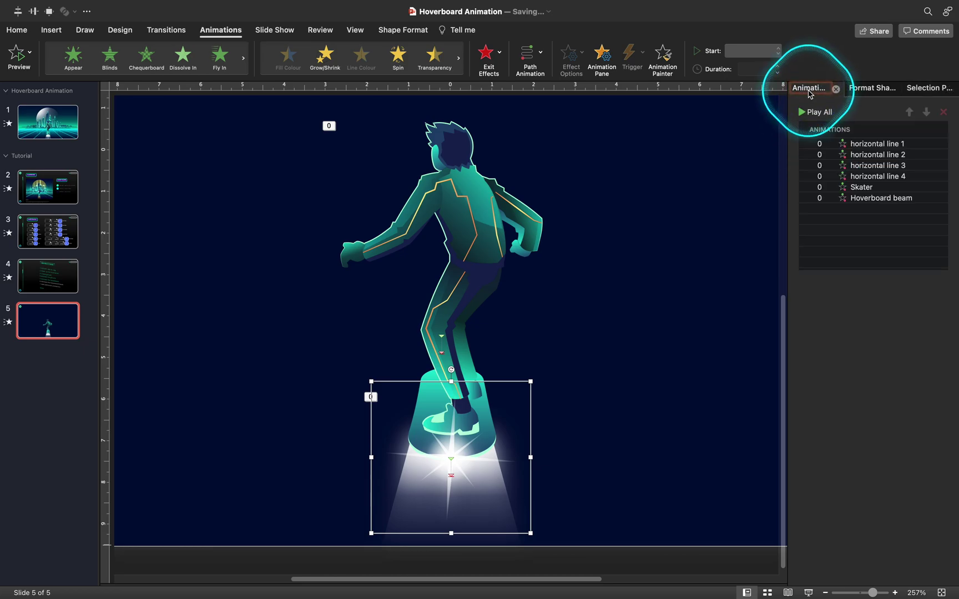
{"action": "left_click", "coordinate": [878, 203]}
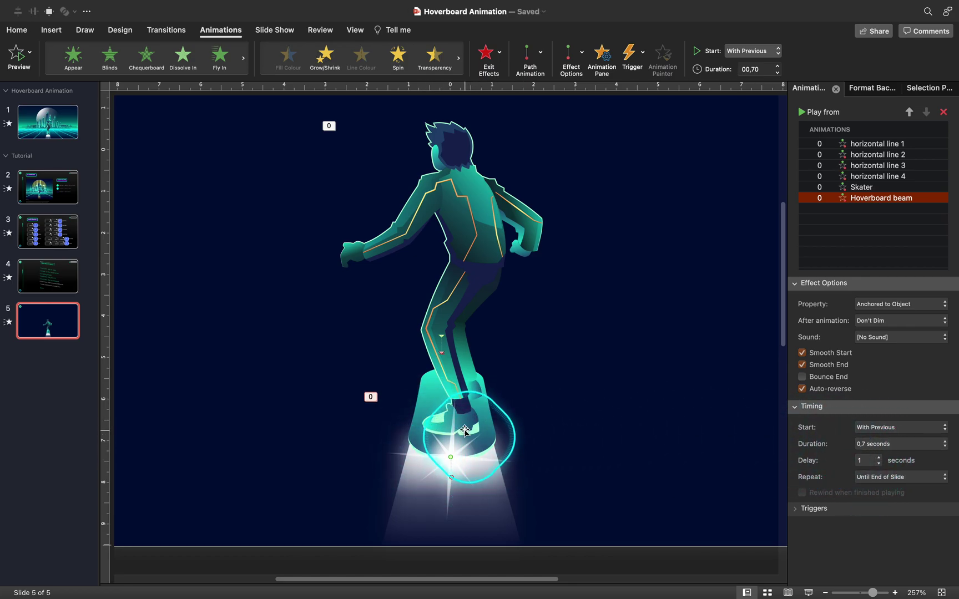
Add a Spin animation to the Hoverboard beam, starting With Previous with a duration of 0,5 seconds and a delay of 1 second.
{"action": "left_click_drag", "start_coordinate": [452, 440], "coordinate": [464, 449]}
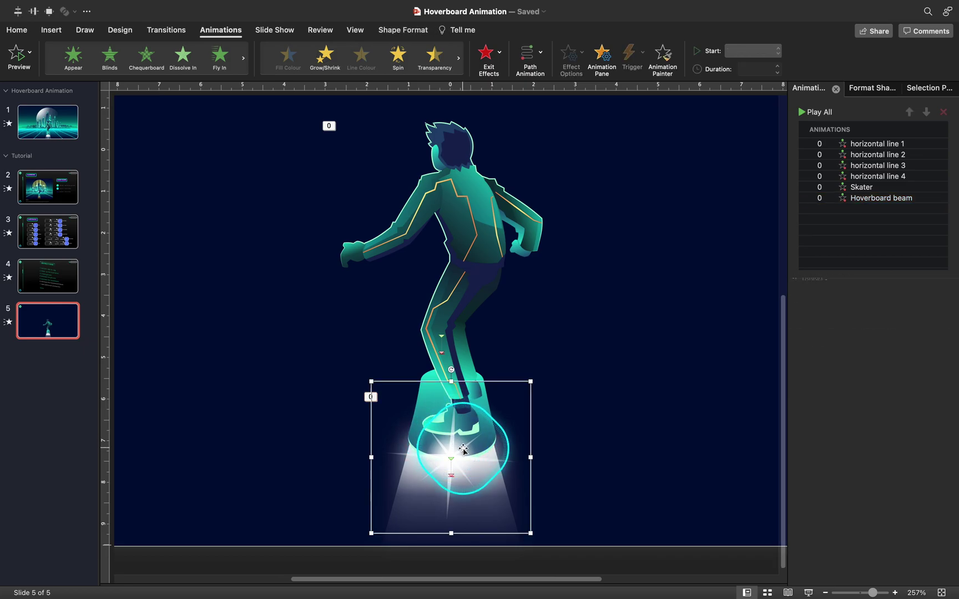
{"action": "left_click", "coordinate": [397, 56]}
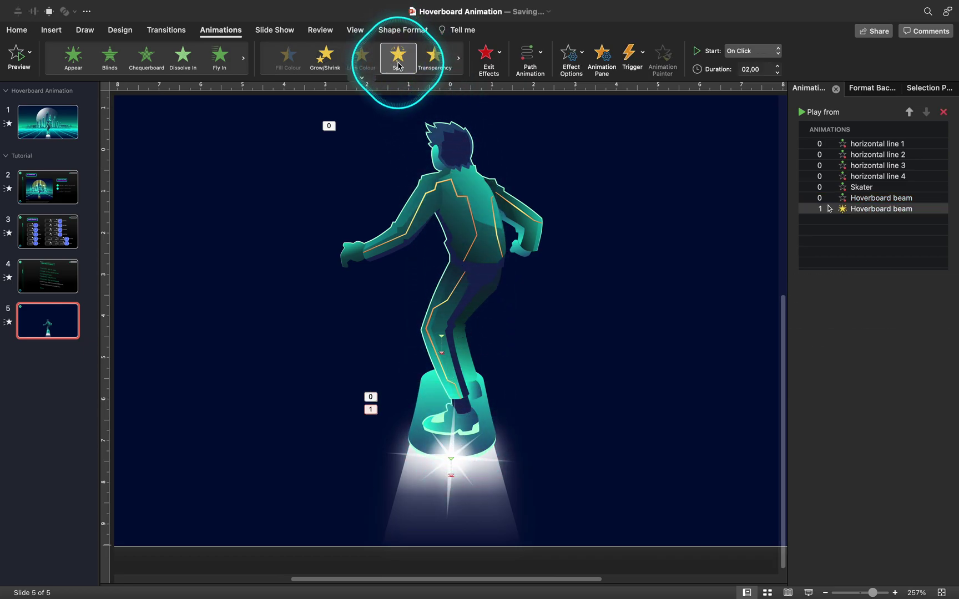
{"action": "left_click", "coordinate": [763, 51]}
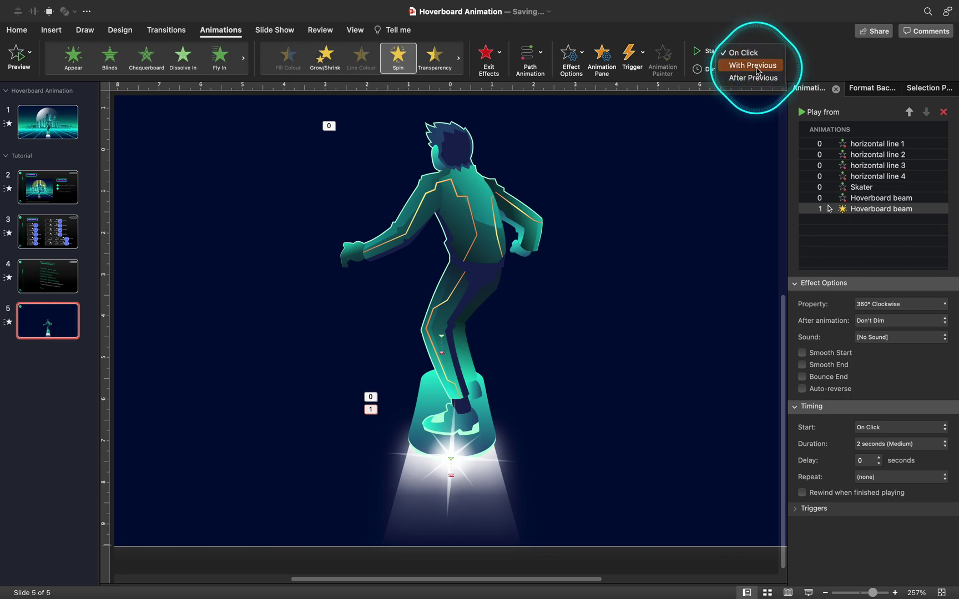
{"action": "left_click", "coordinate": [753, 66]}
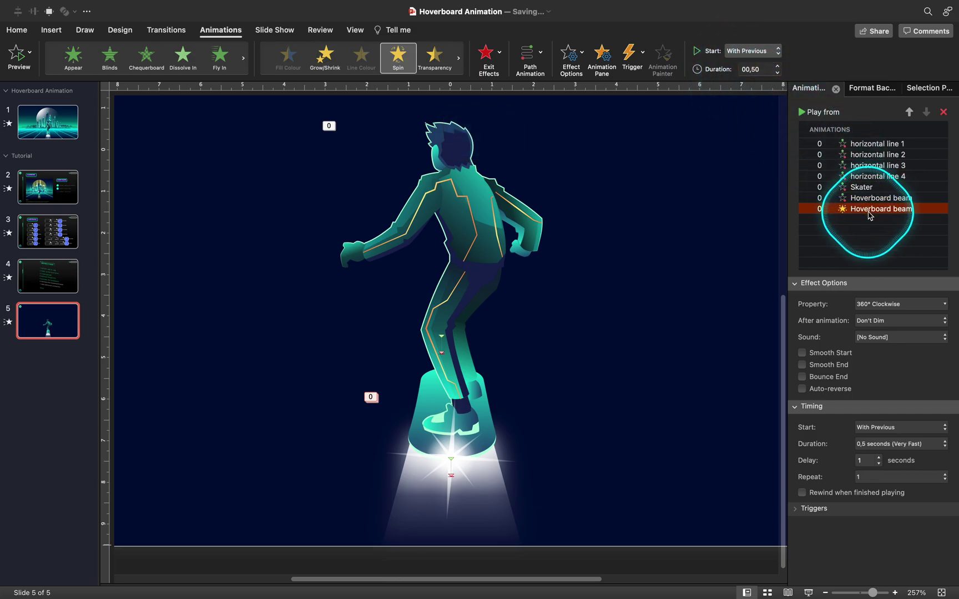
Set the beam's spin to Anti-clockwise and to repeat Until End of Slide, and preview the animation.
{"action": "left_click", "coordinate": [895, 305]}
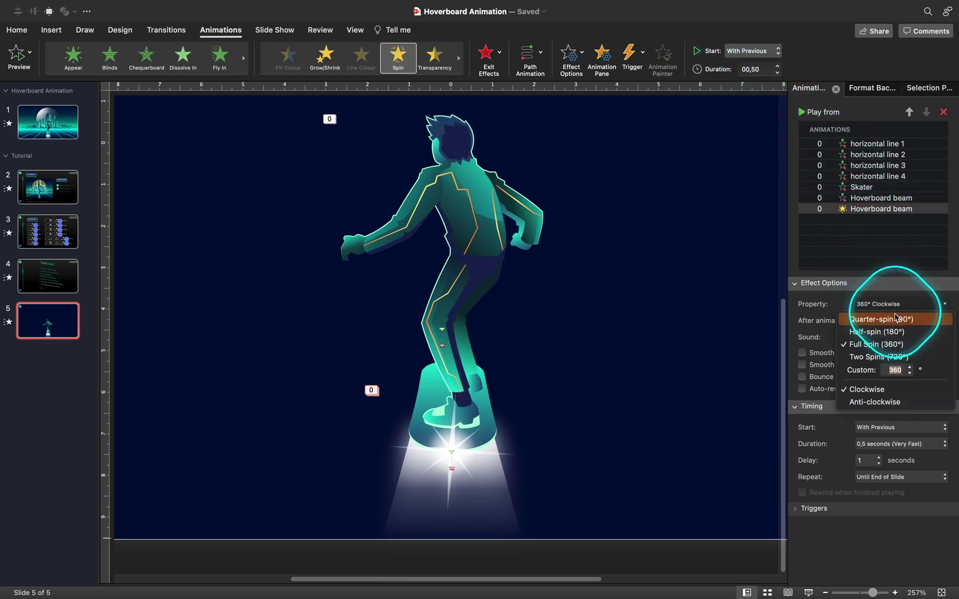
{"action": "left_click", "coordinate": [863, 403]}
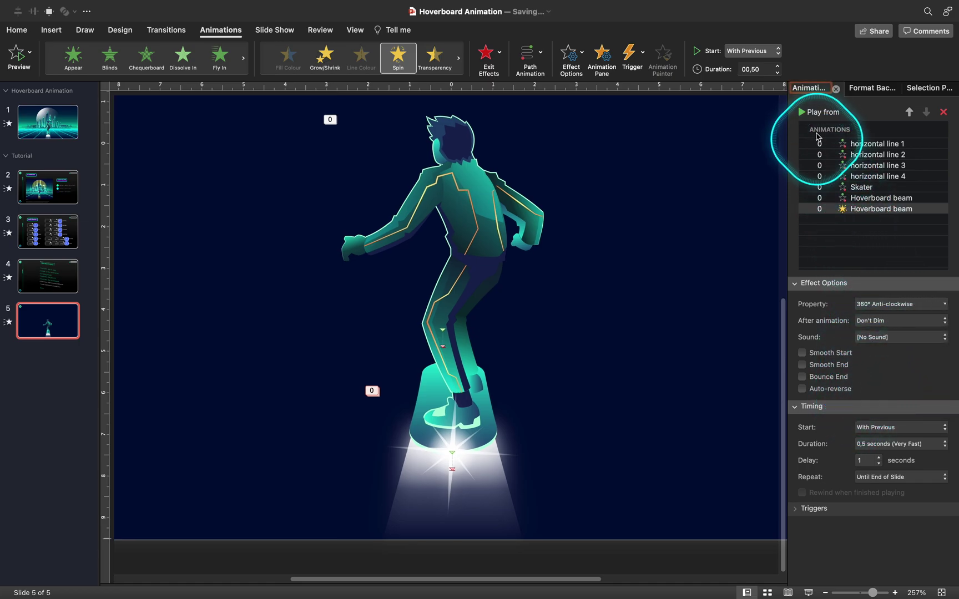
{"action": "left_click", "coordinate": [811, 113]}
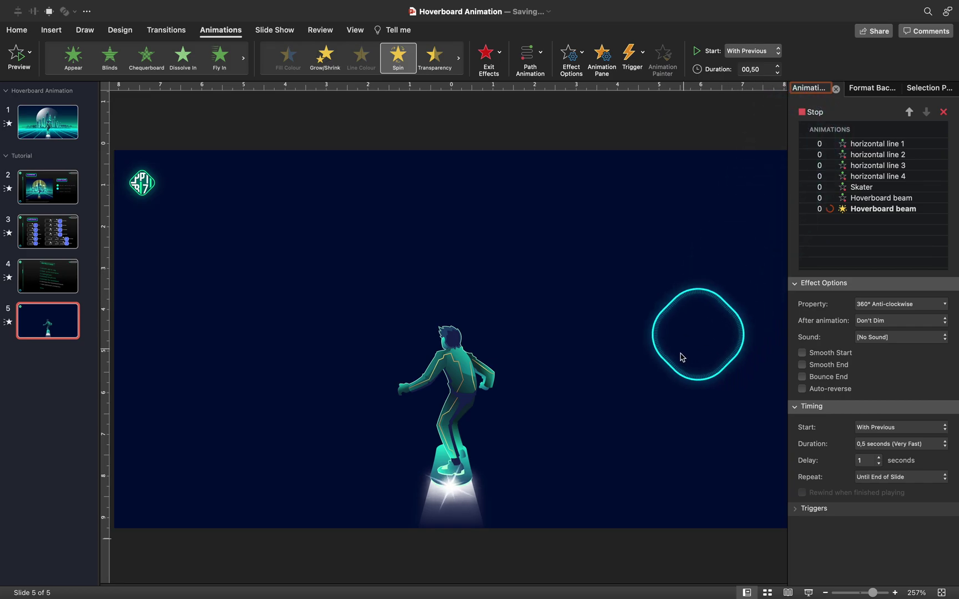
{"action": "left_click", "coordinate": [452, 483]}
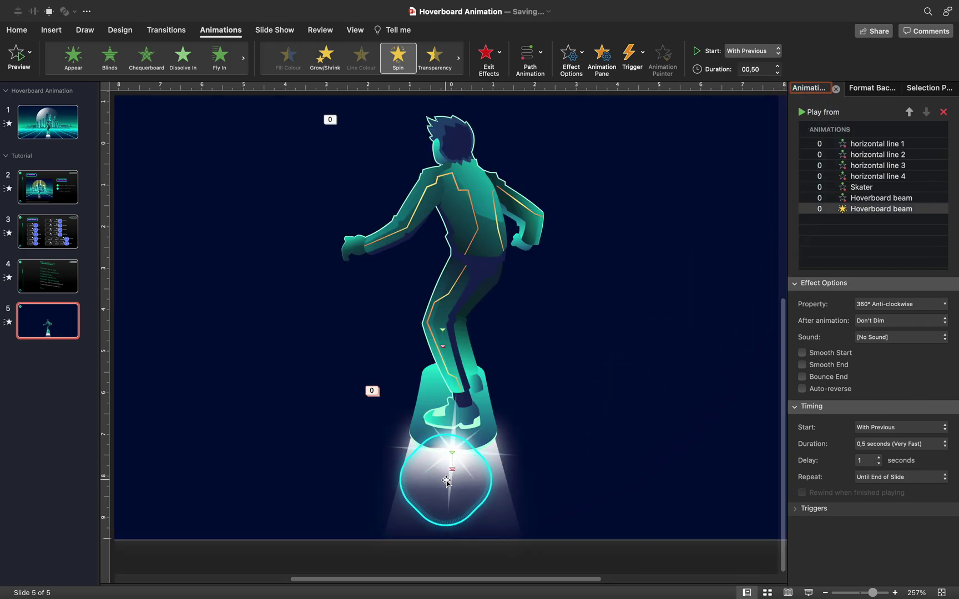
{"action": "left_click_drag", "start_coordinate": [446, 480], "coordinate": [921, 91]}
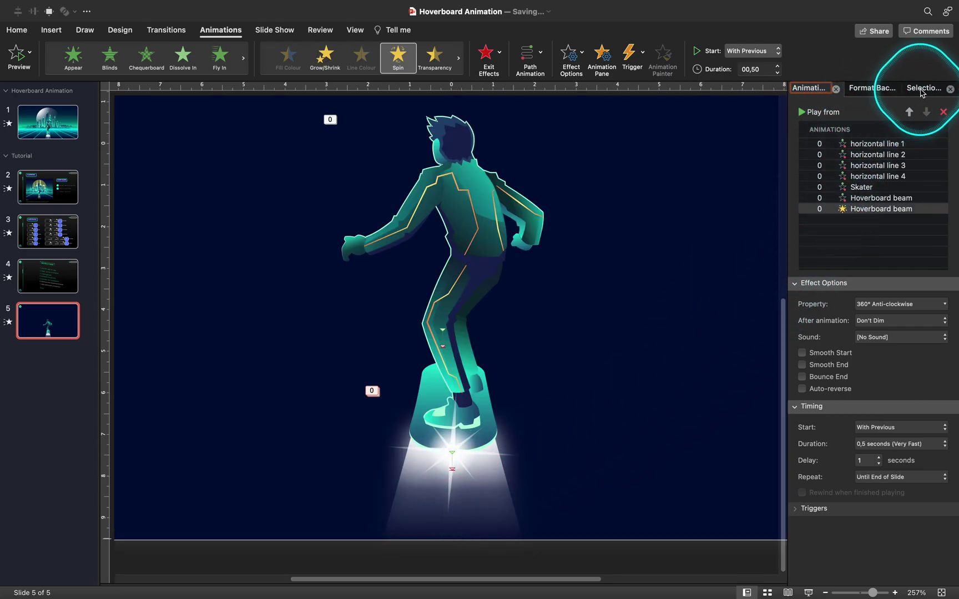
Show all objects on slide 5 again and play the slide full screen to check the combined animations.
{"action": "left_click", "coordinate": [922, 88]}
{"action": "left_click", "coordinate": [827, 111]}
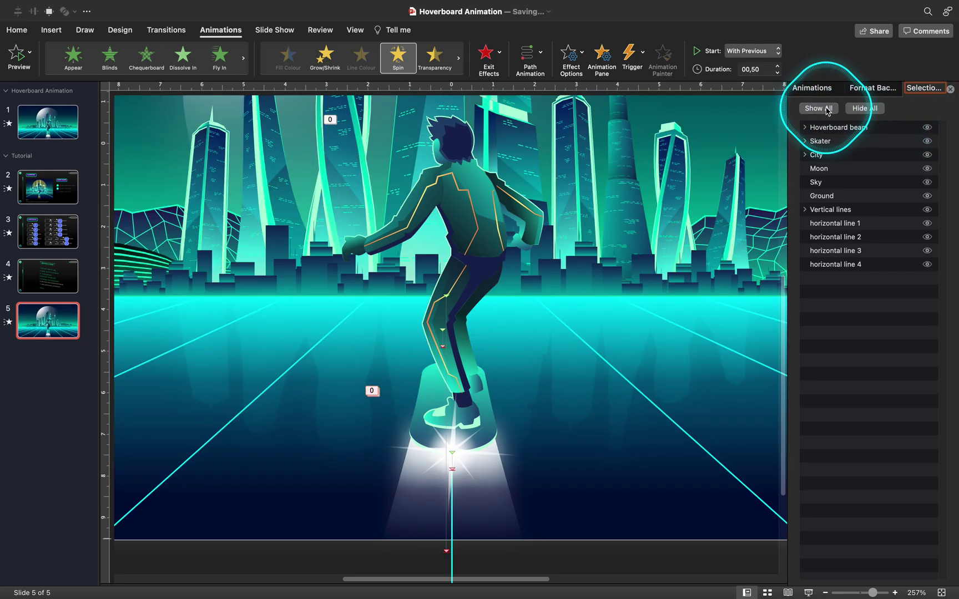
{"action": "left_click", "coordinate": [941, 593]}
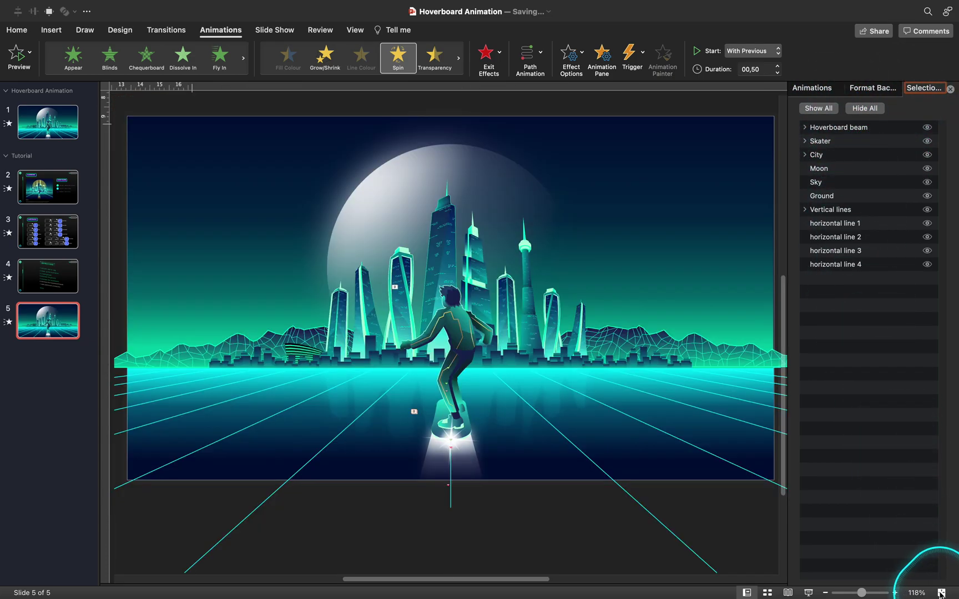
{"action": "left_click", "coordinate": [809, 593]}
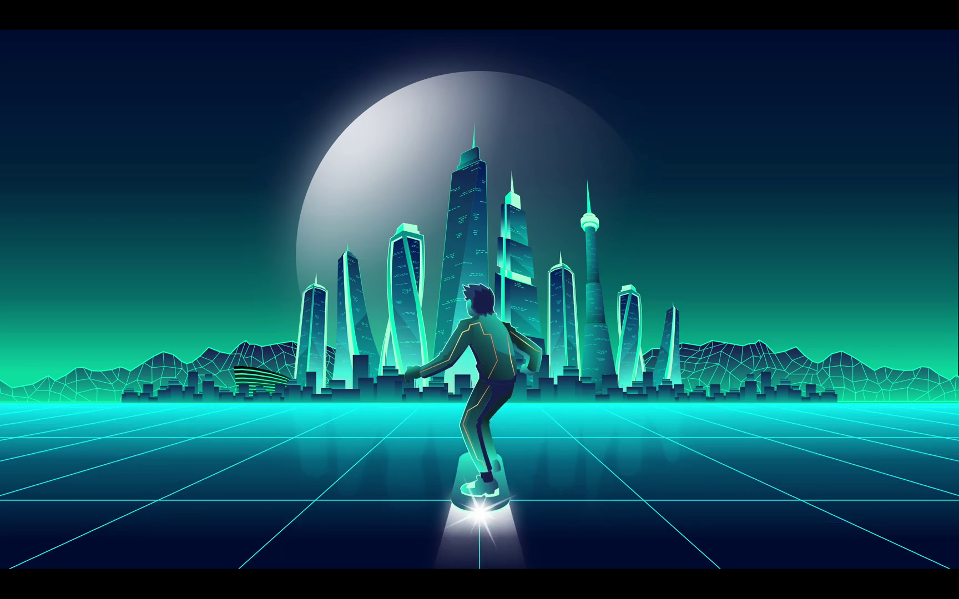
{"action": "key", "text": "Escape"}
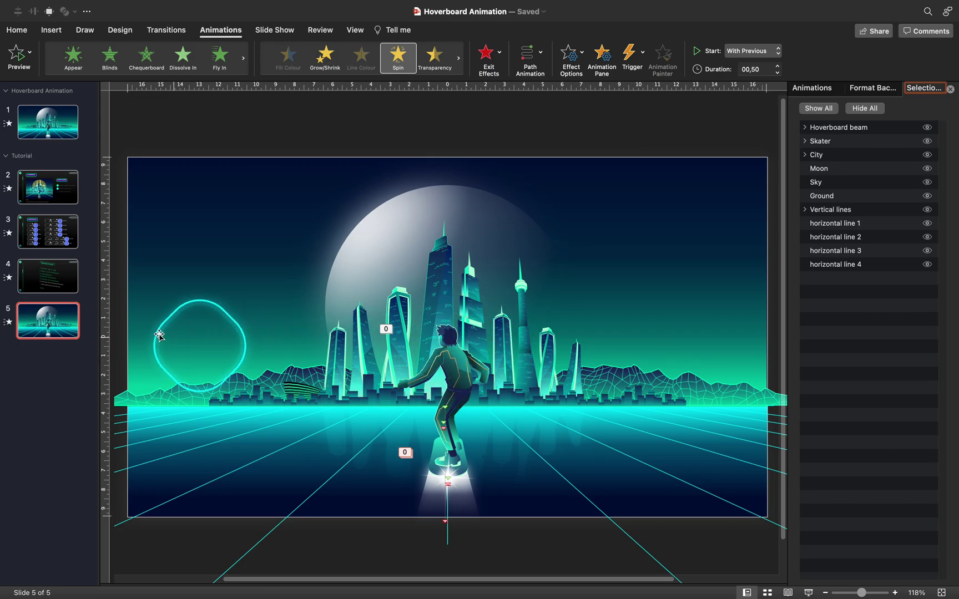
Review the instructions on slide 4, and play the finished hoverboard animation on slide 1 full screen for its additional movements.
{"action": "left_click", "coordinate": [61, 276]}
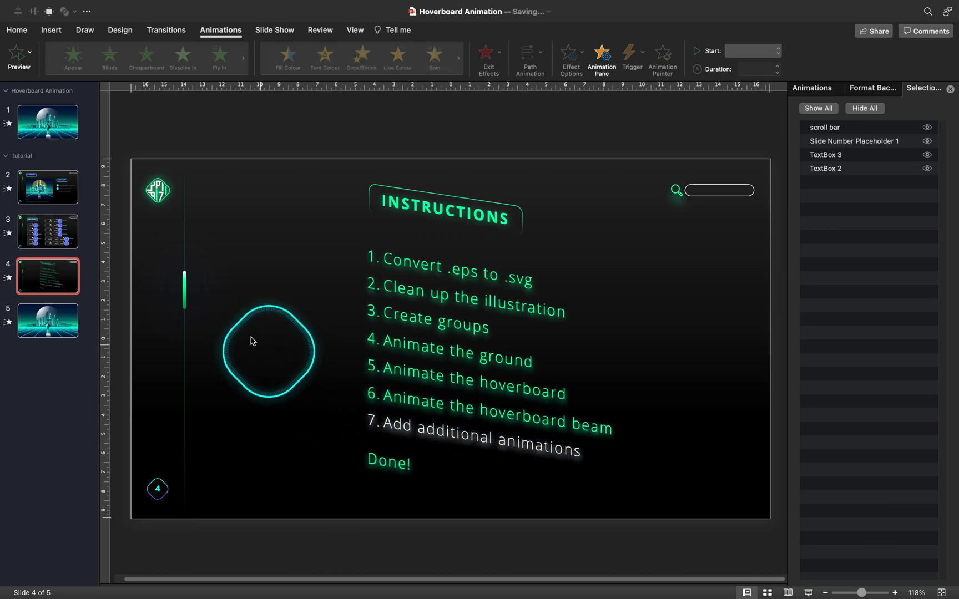
{"action": "left_click", "coordinate": [60, 132]}
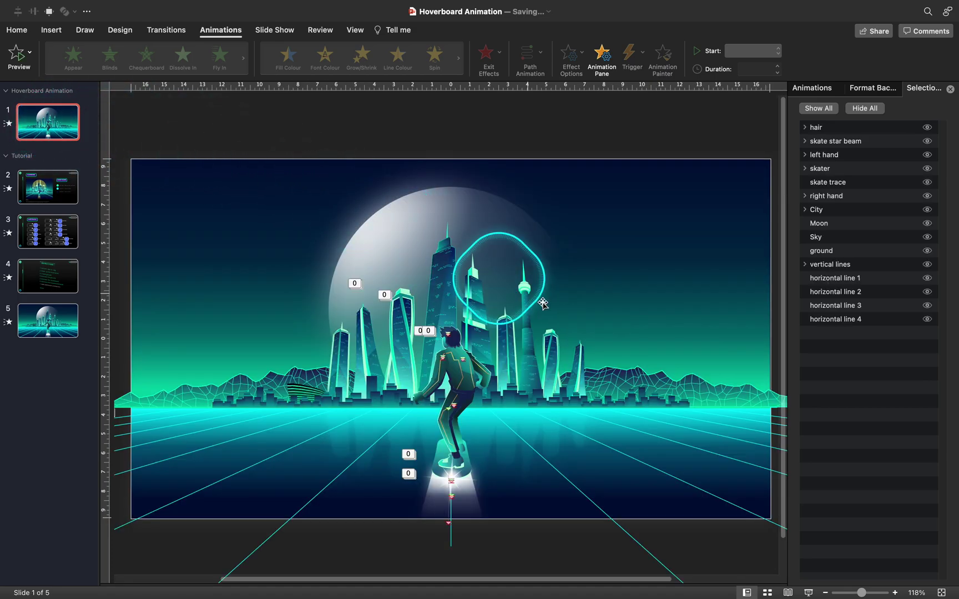
{"action": "left_click", "coordinate": [809, 593]}
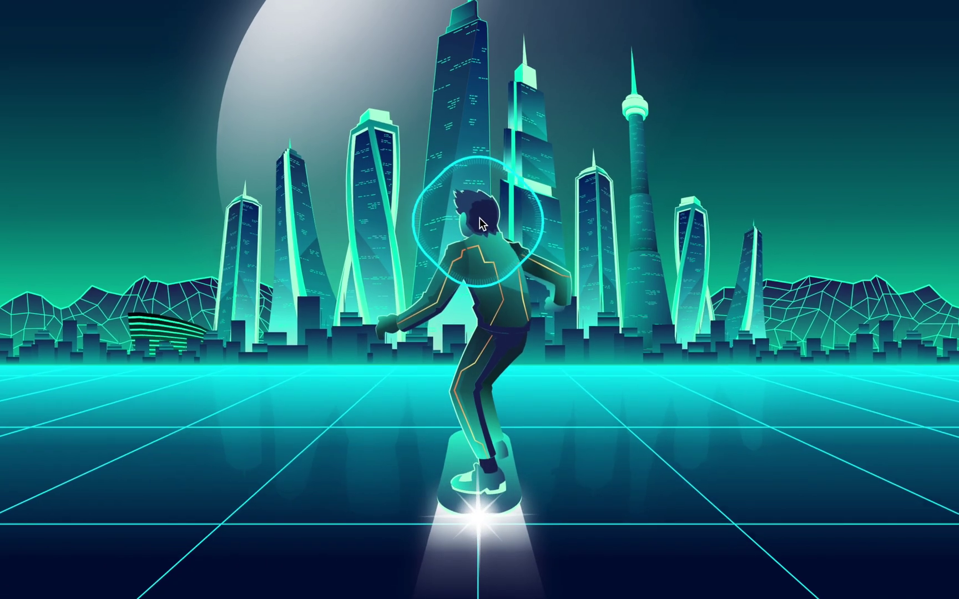
{"action": "key", "text": "Escape"}
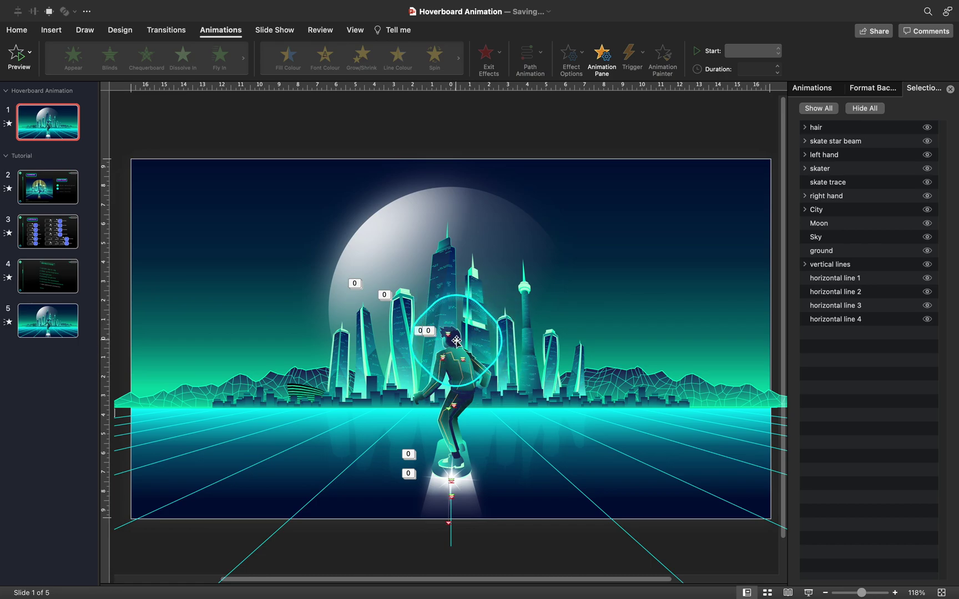
Hide all objects on slide 1 except the skater and left hand groups.
{"action": "left_click", "coordinate": [864, 109]}
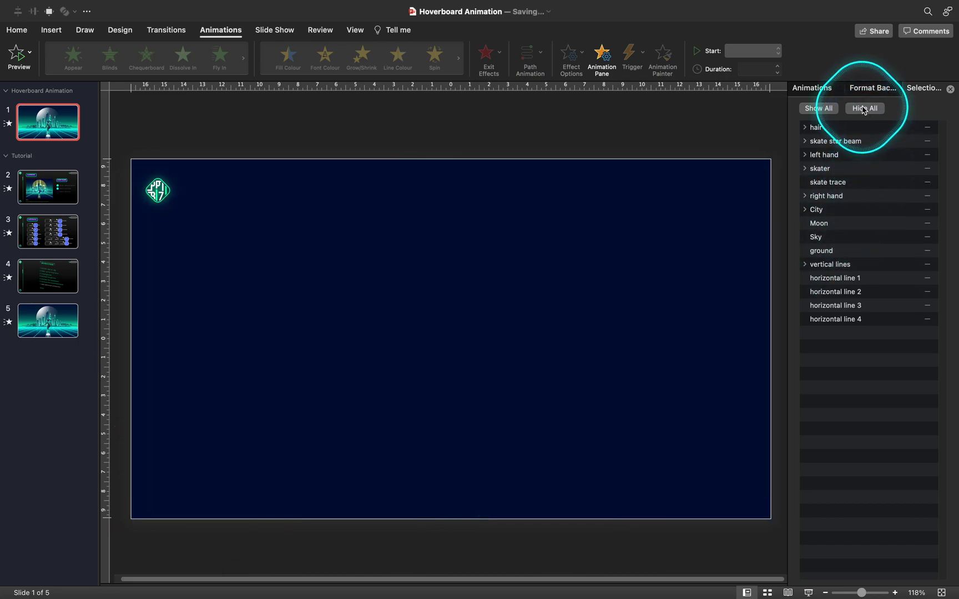
{"action": "left_click", "coordinate": [927, 169]}
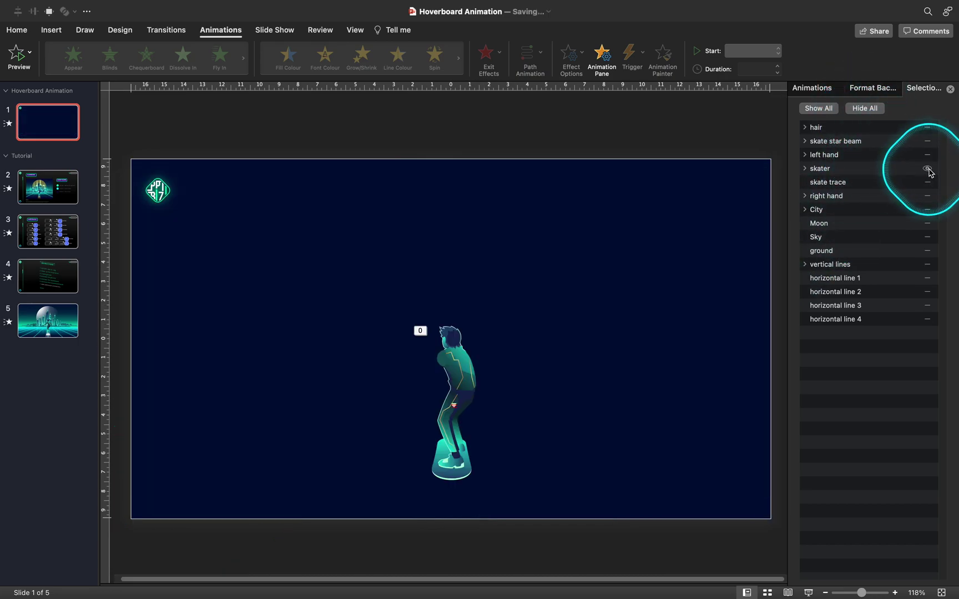
{"action": "left_click", "coordinate": [467, 366]}
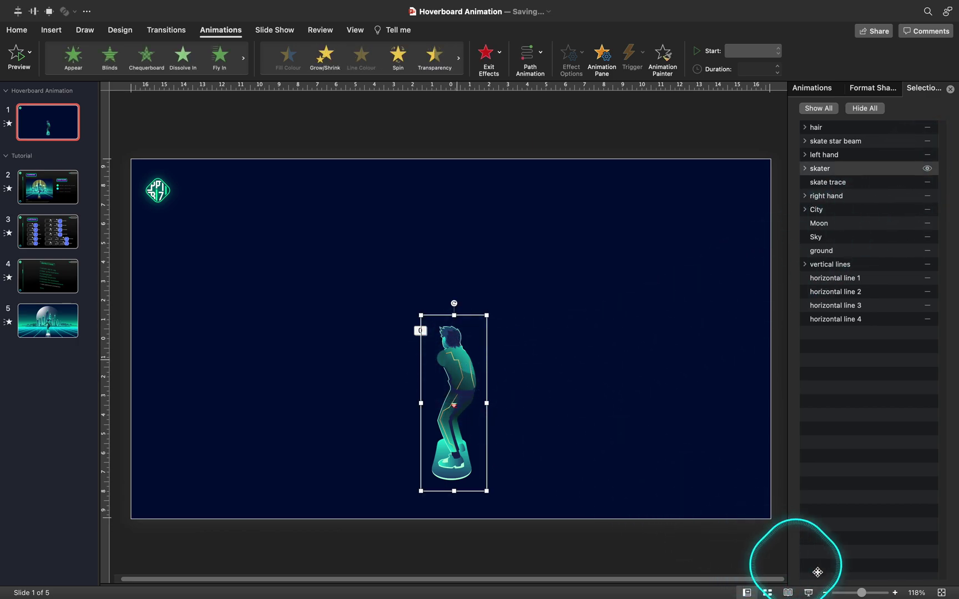
{"action": "left_click_drag", "start_coordinate": [868, 595], "coordinate": [876, 594]}
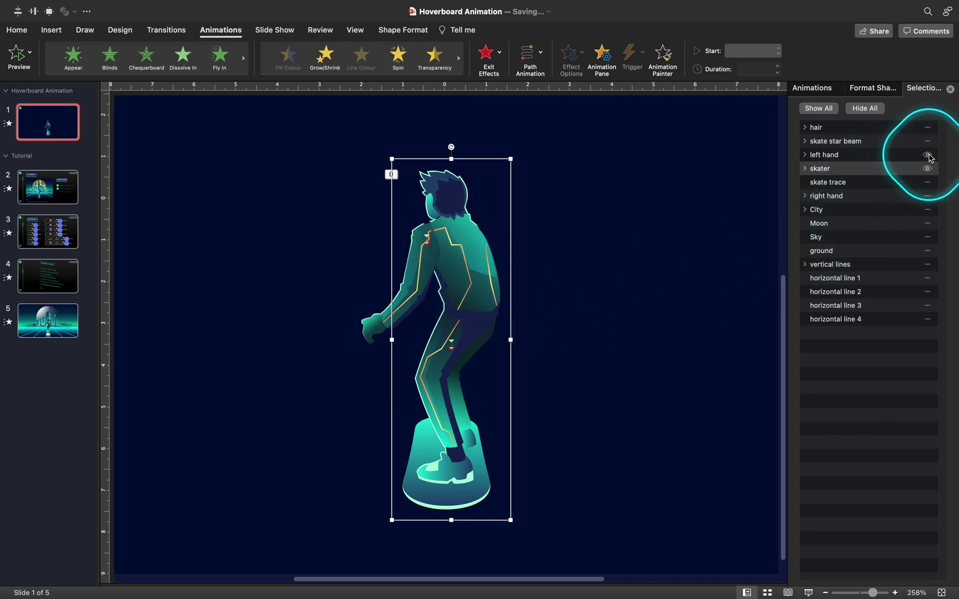
Rotate the left hand group clockwise, then show the right hand group and rotate it anti-clockwise to about 18°, swinging both arms outwards.
{"action": "left_click", "coordinate": [413, 278]}
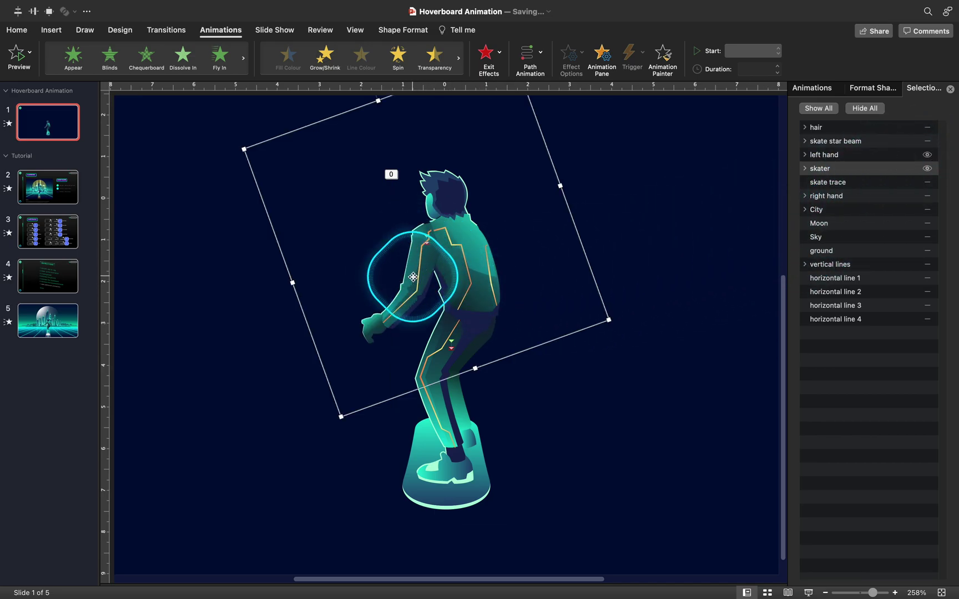
{"action": "scroll", "coordinate": [483, 283], "scroll_direction": "up", "scroll_amount": 5}
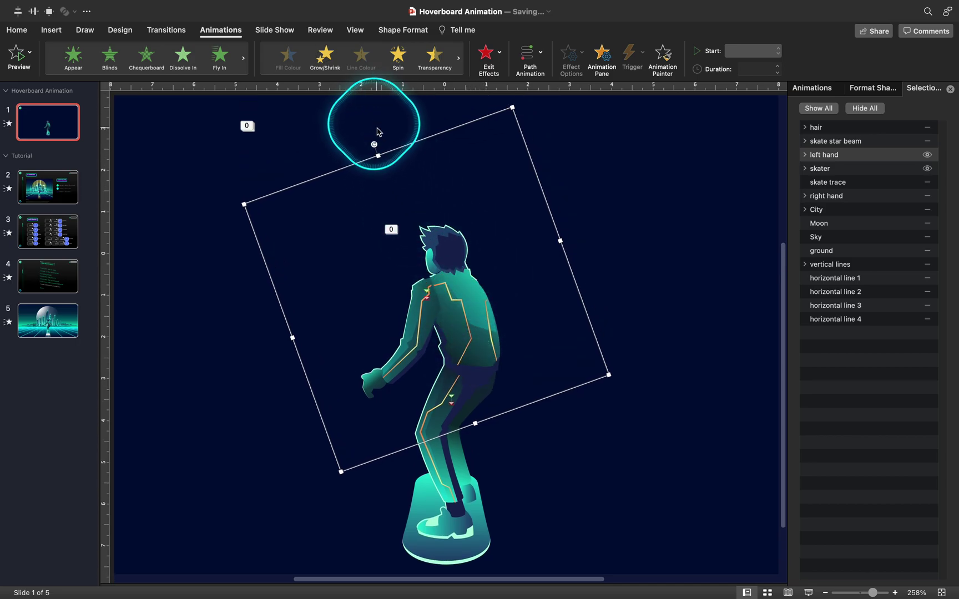
{"action": "left_click_drag", "start_coordinate": [374, 144], "coordinate": [407, 158]}
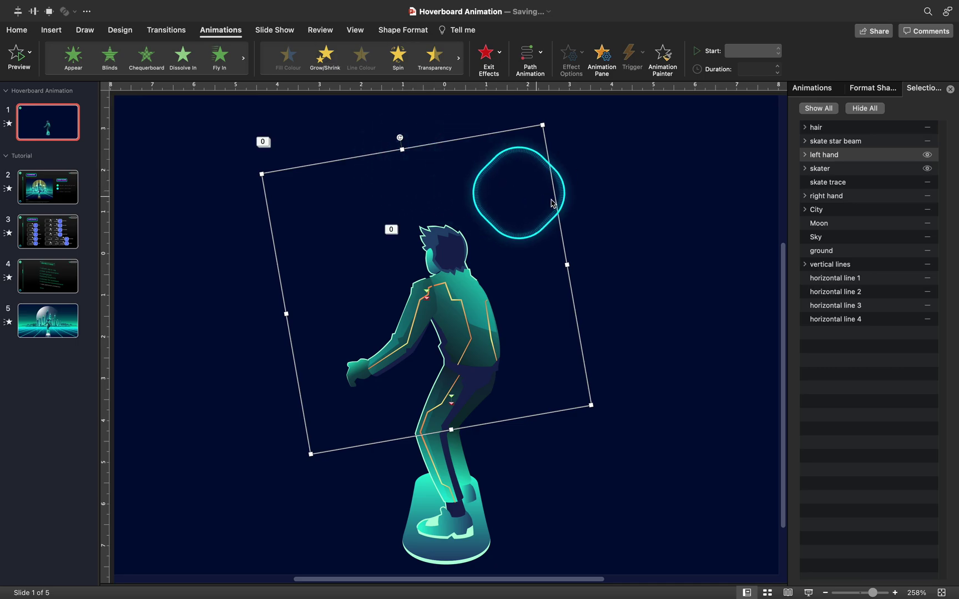
{"action": "left_click", "coordinate": [837, 198]}
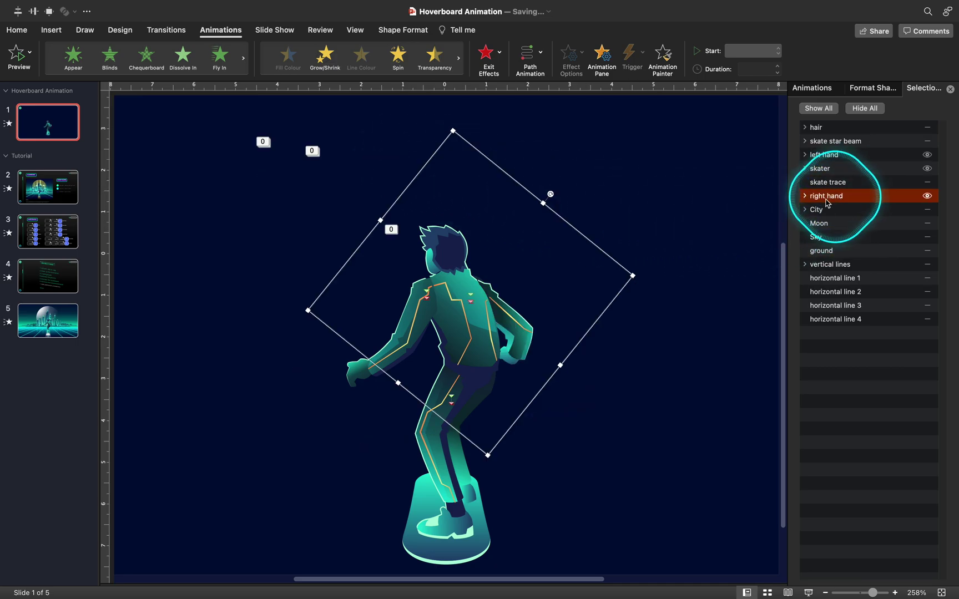
{"action": "left_click_drag", "start_coordinate": [552, 194], "coordinate": [517, 150]}
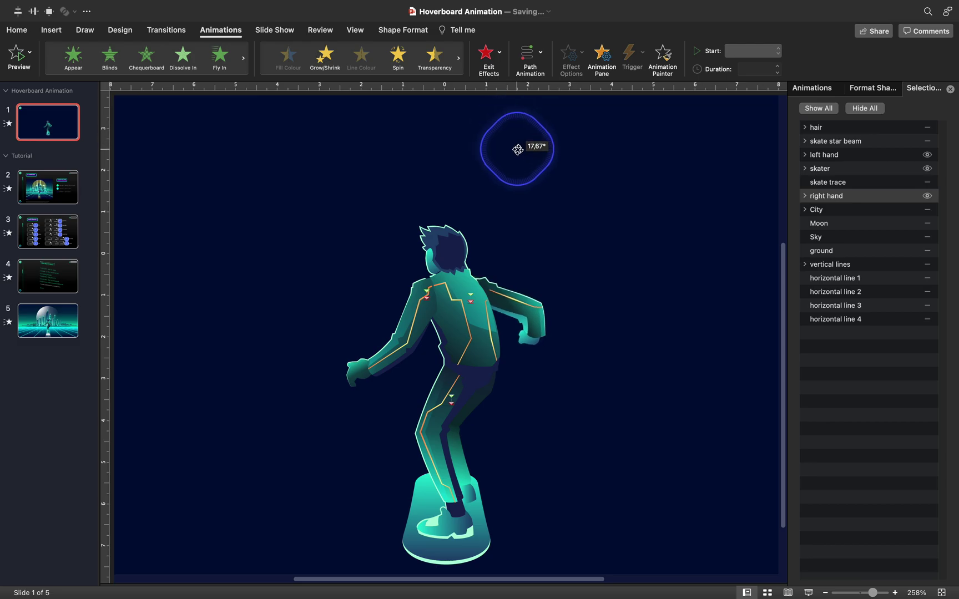
Show the hair group and try moving it above the skater's head and rotating it clockwise.
{"action": "left_click", "coordinate": [415, 320]}
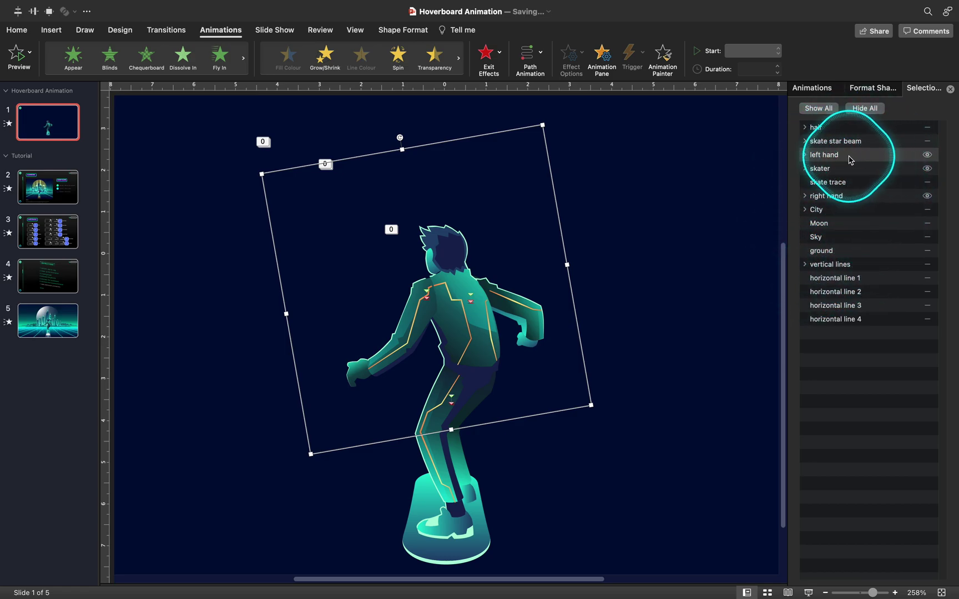
{"action": "left_click", "coordinate": [832, 129]}
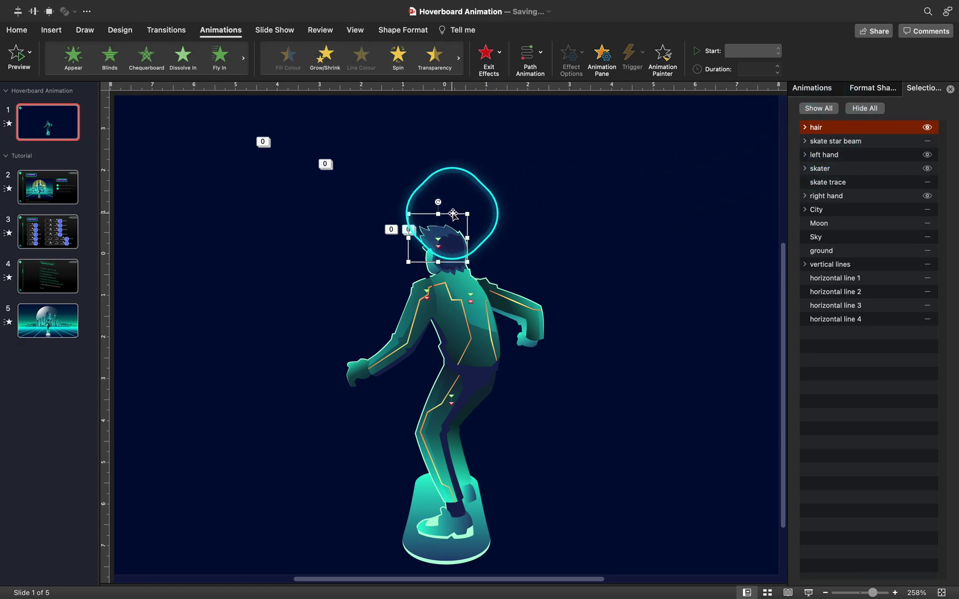
{"action": "left_click_drag", "start_coordinate": [492, 165], "coordinate": [493, 166]}
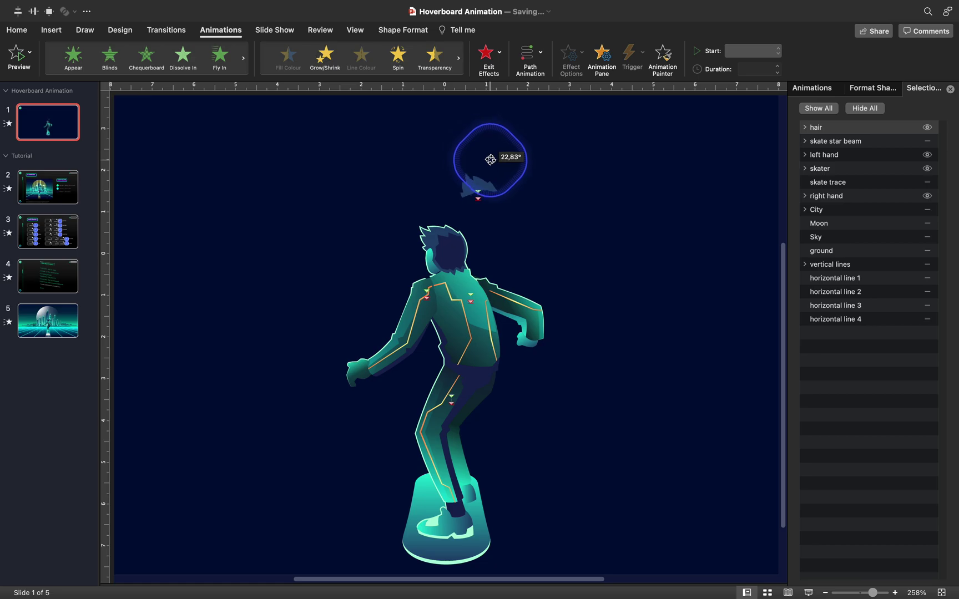
{"action": "left_click_drag", "start_coordinate": [484, 156], "coordinate": [484, 155]}
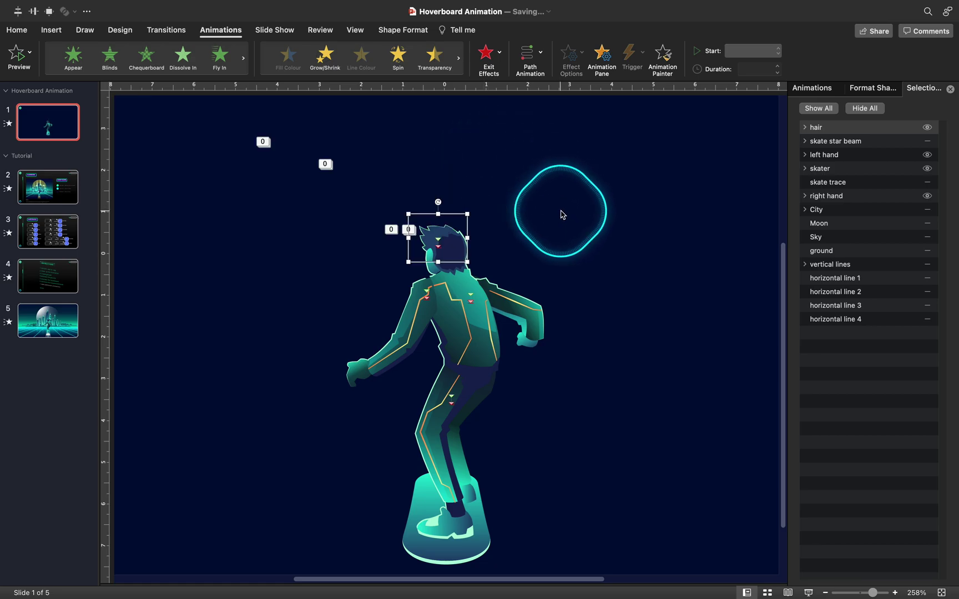
Undo the arm rotations, show all objects on slide 1 again and play the slide full screen.
{"action": "left_click_drag", "start_coordinate": [562, 215], "coordinate": [441, 290]}
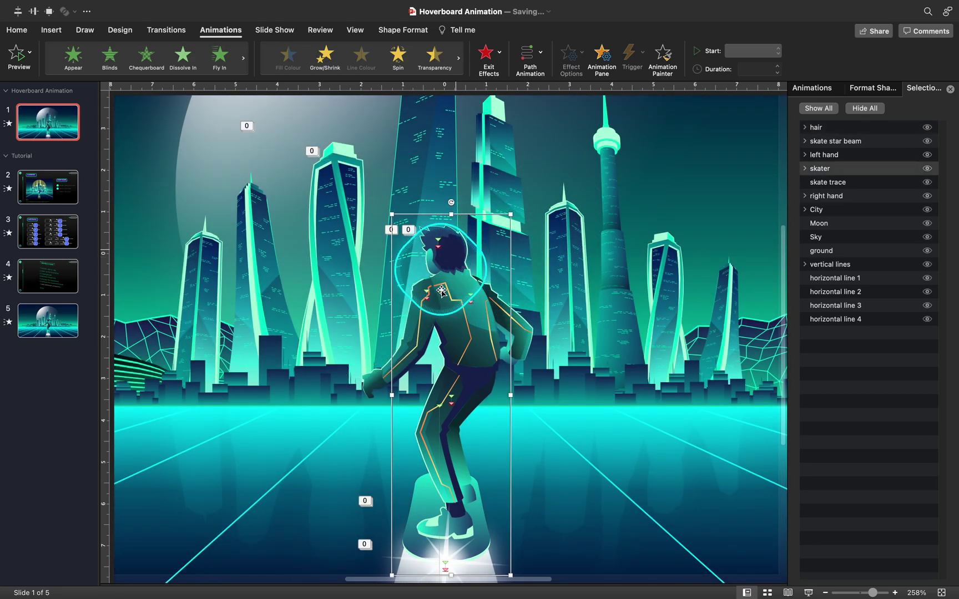
{"action": "left_click", "coordinate": [809, 592]}
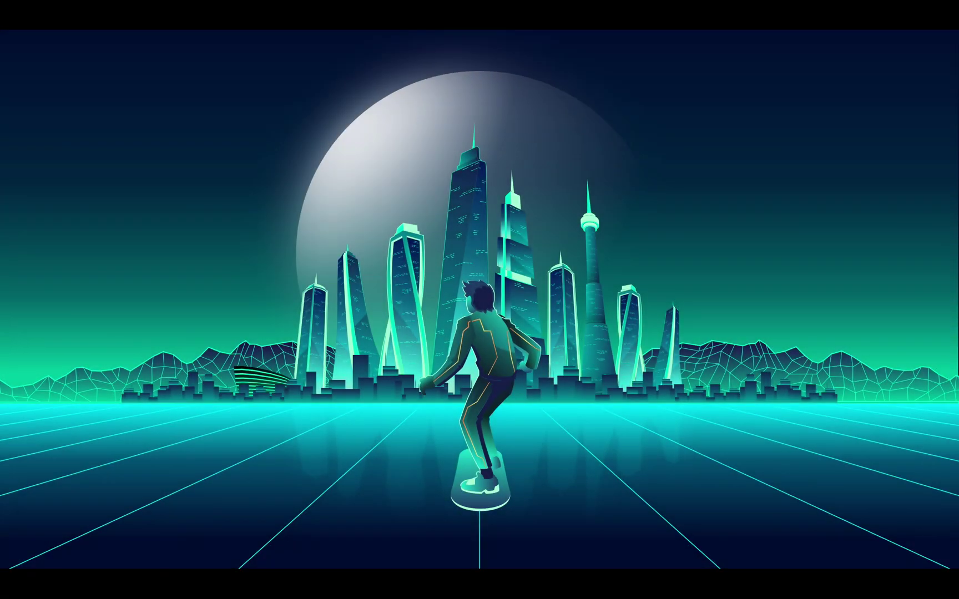